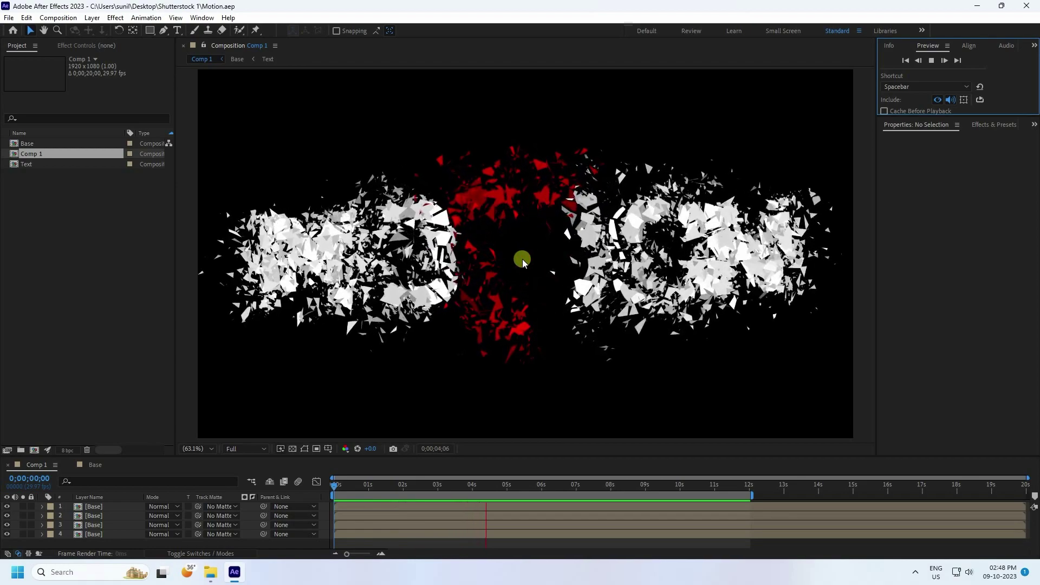
Step: Stop the playback of the shattering MOTION title in Comp 1
click(526, 322)
Step: Create a new project with a 1920×1080, 29.97 fps Comp 1 composition
click(9, 17)
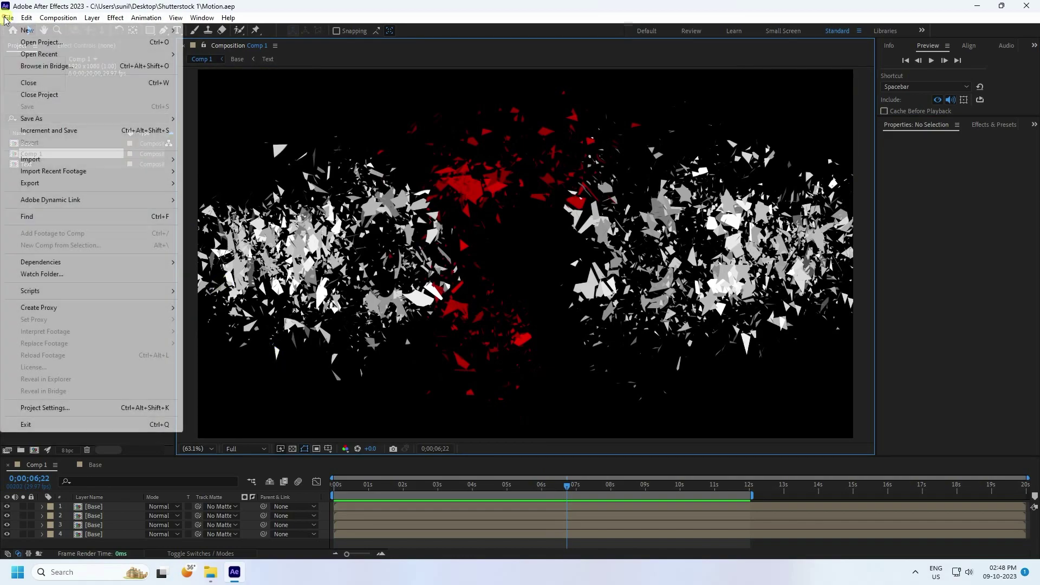
mouse_move(24, 31)
click(223, 29)
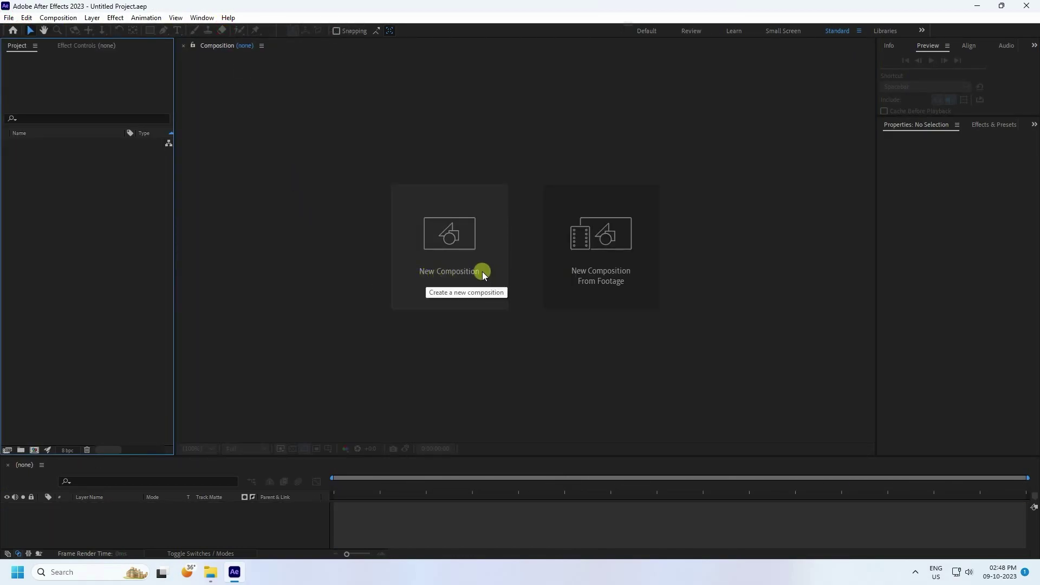
click(482, 271)
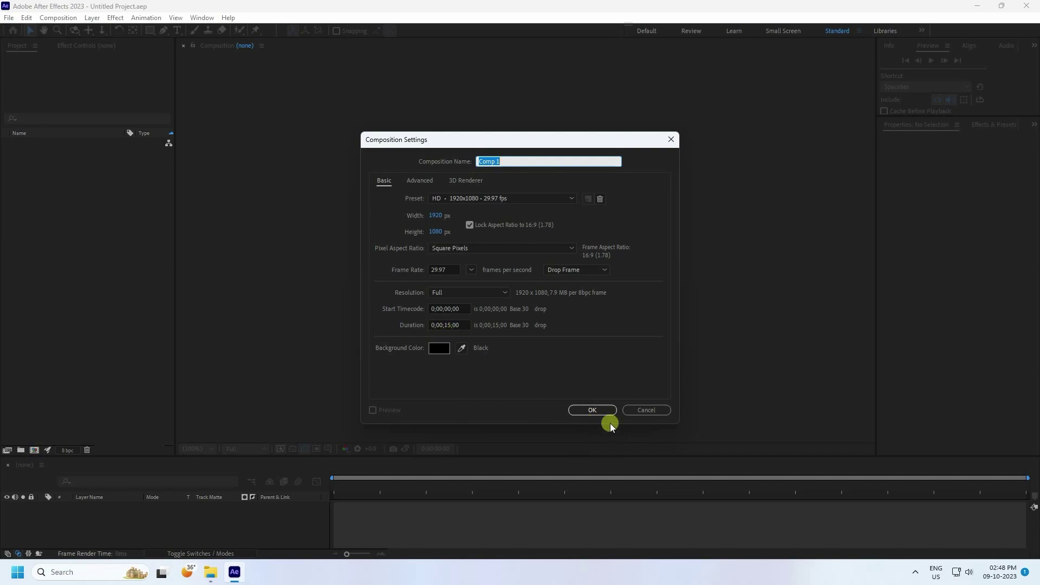
click(585, 412)
Step: Add a text layer reading 'MOTION' to the composition
click(178, 31)
click(334, 235)
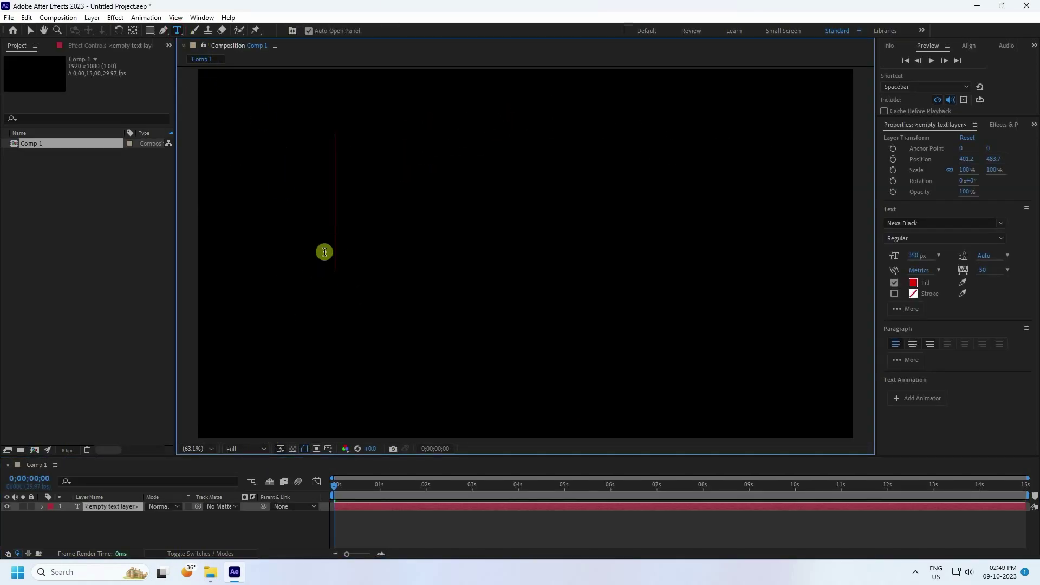
text(MOTION)
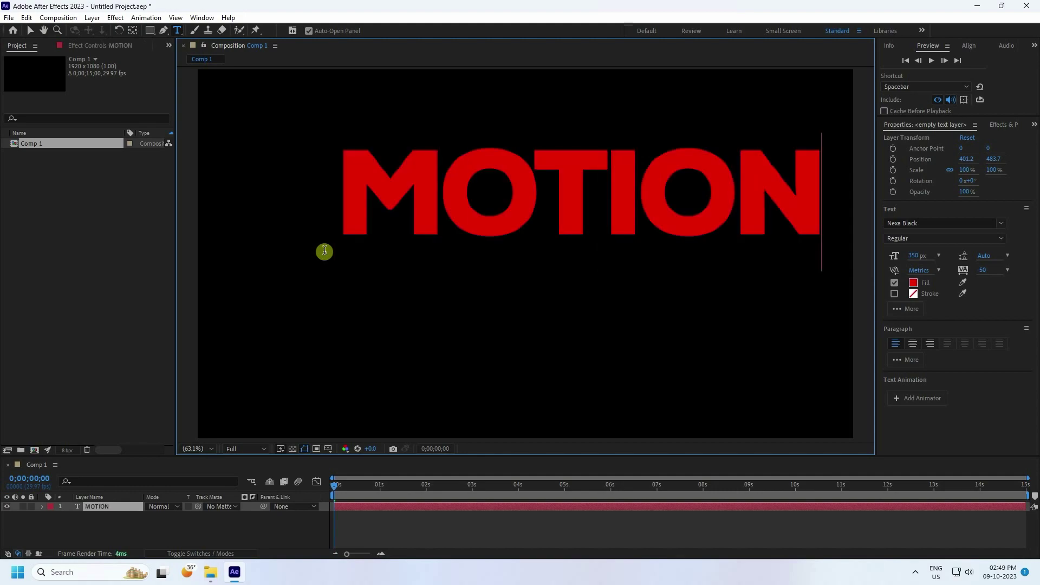
click(30, 30)
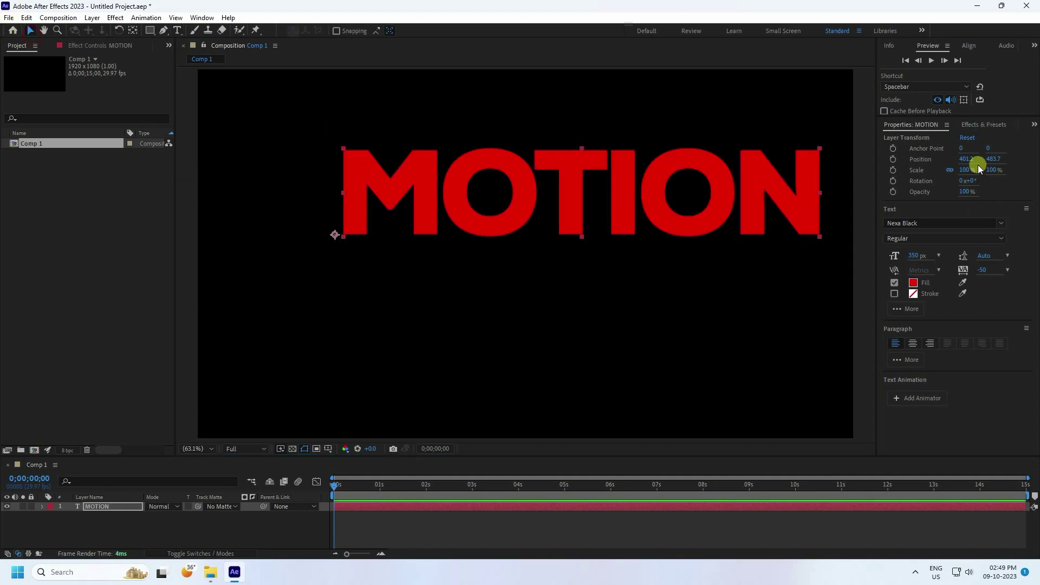
Step: Centre the MOTION layer horizontally and vertically in the composition
click(968, 46)
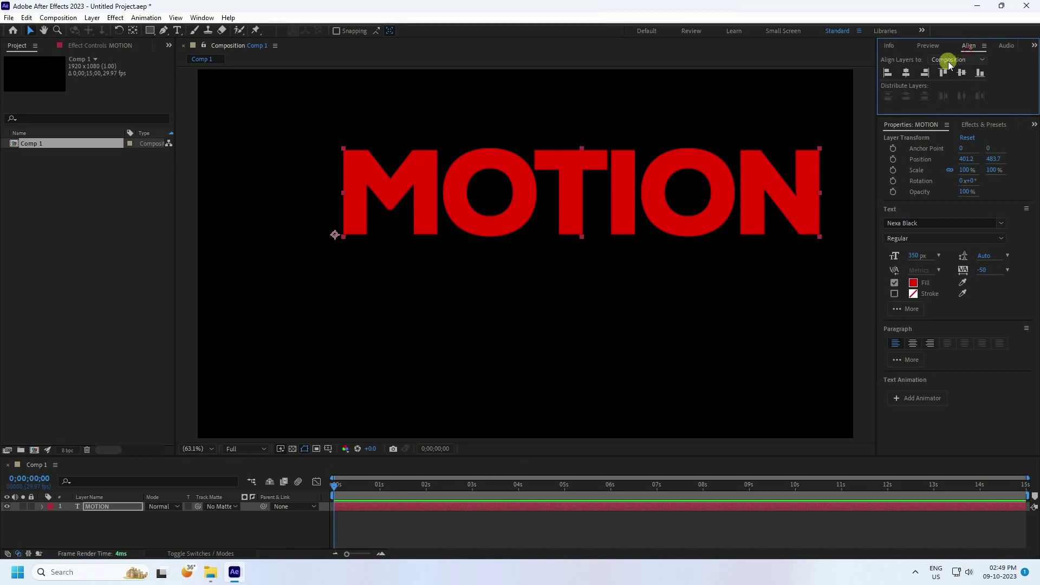
click(913, 73)
click(961, 73)
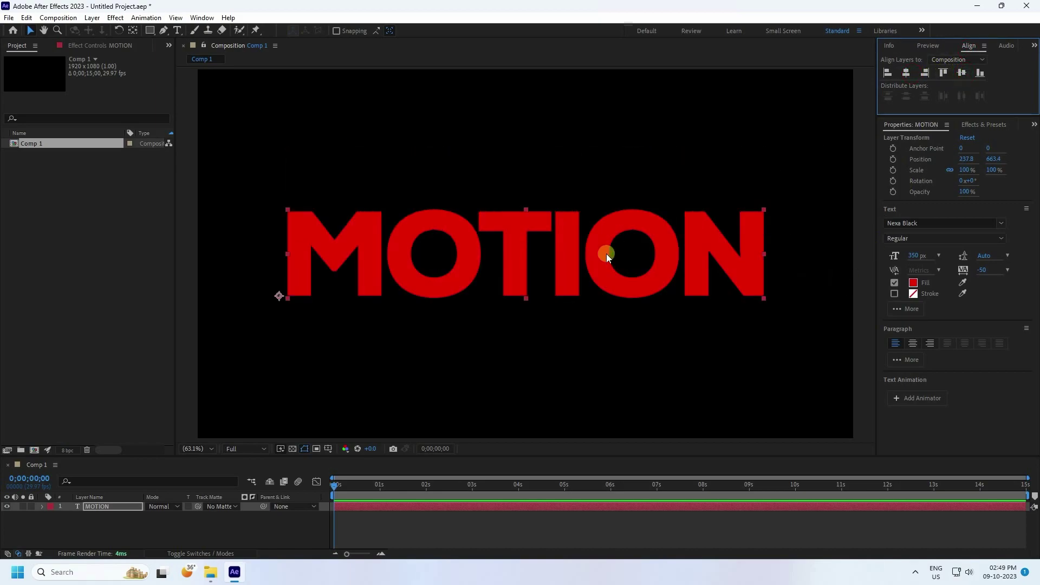
click(913, 283)
Step: Make the MOTION text fill white and colour only the letter T red
drag(448, 279, 311, 167)
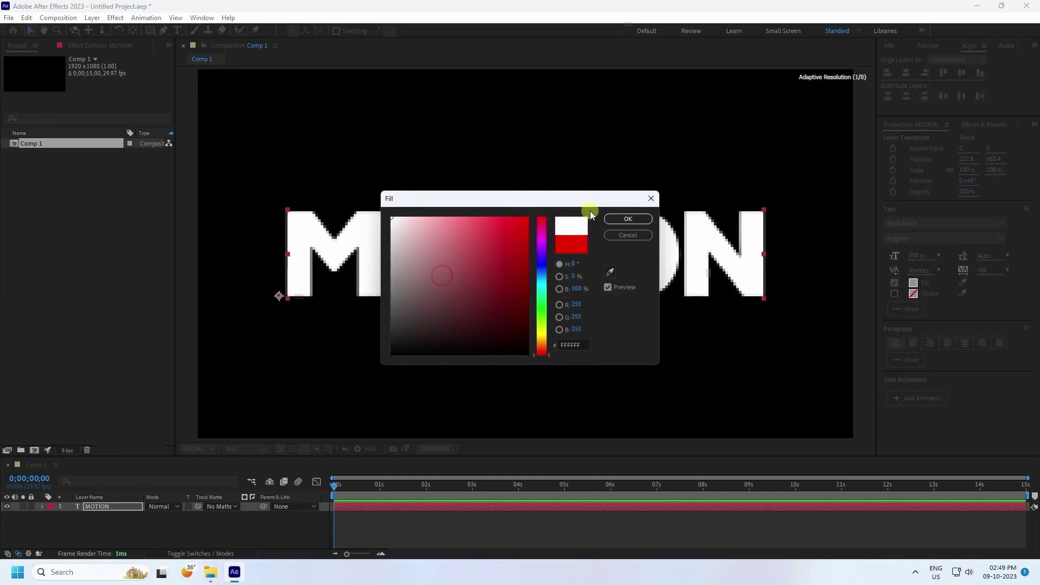
click(627, 218)
click(177, 37)
drag(499, 258, 531, 259)
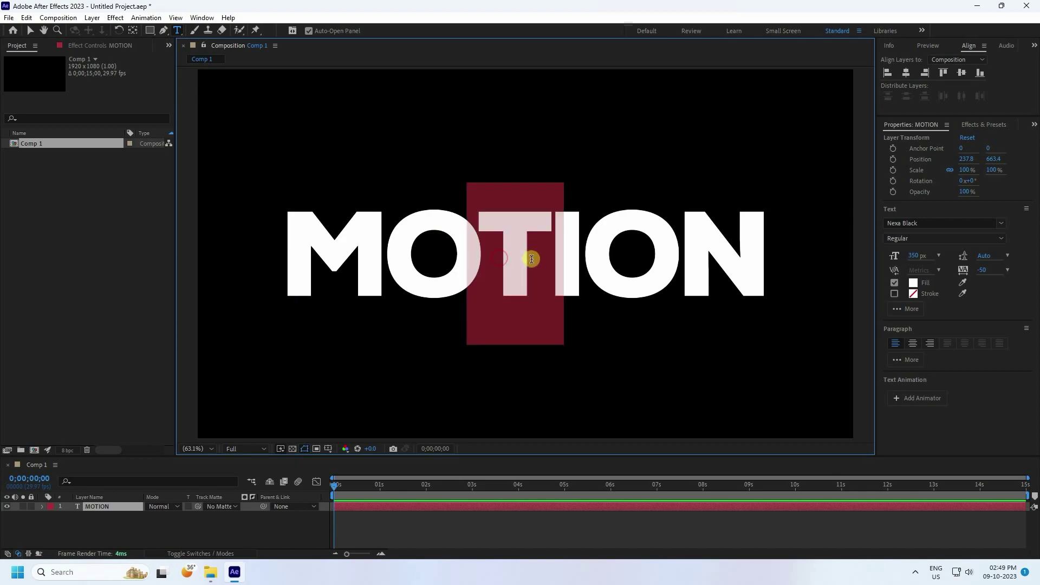
click(916, 283)
click(519, 278)
click(629, 218)
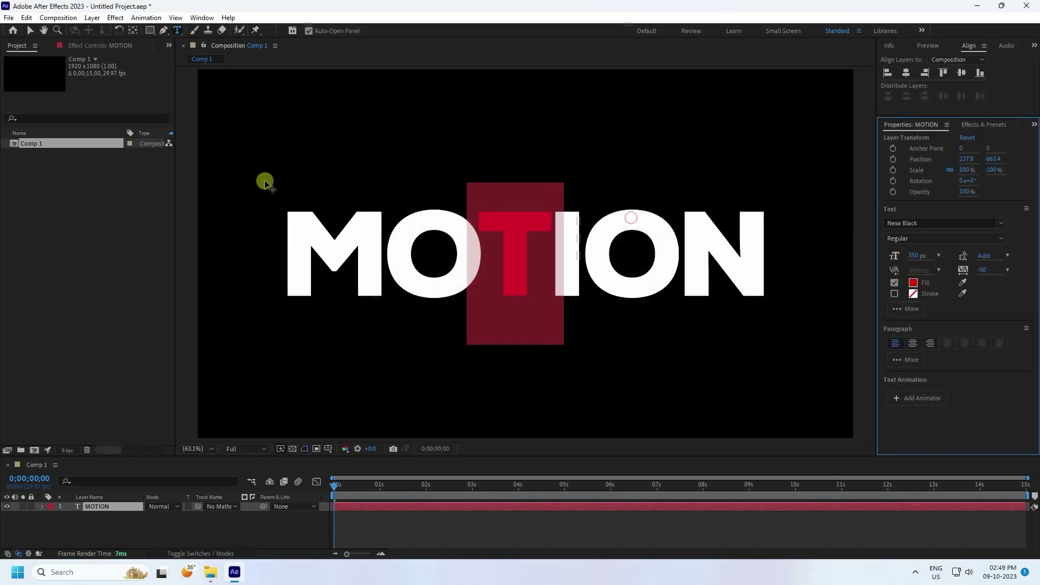
click(30, 30)
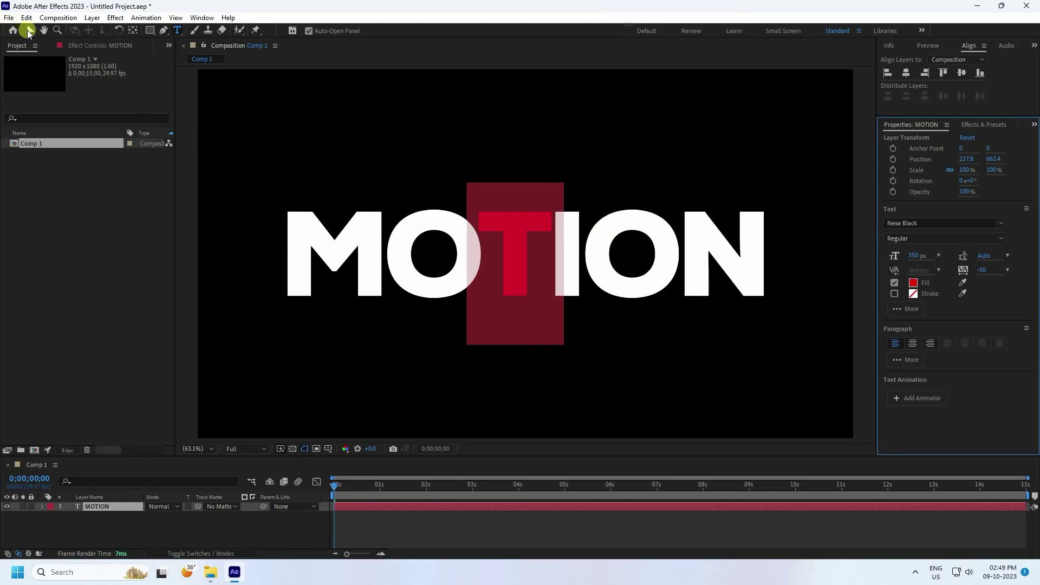
Step: Centre the MOTION layer's anchor point with Ctrl+Alt+Home
click(188, 330)
click(469, 254)
key(ctrl+alt+Home)
click(93, 509)
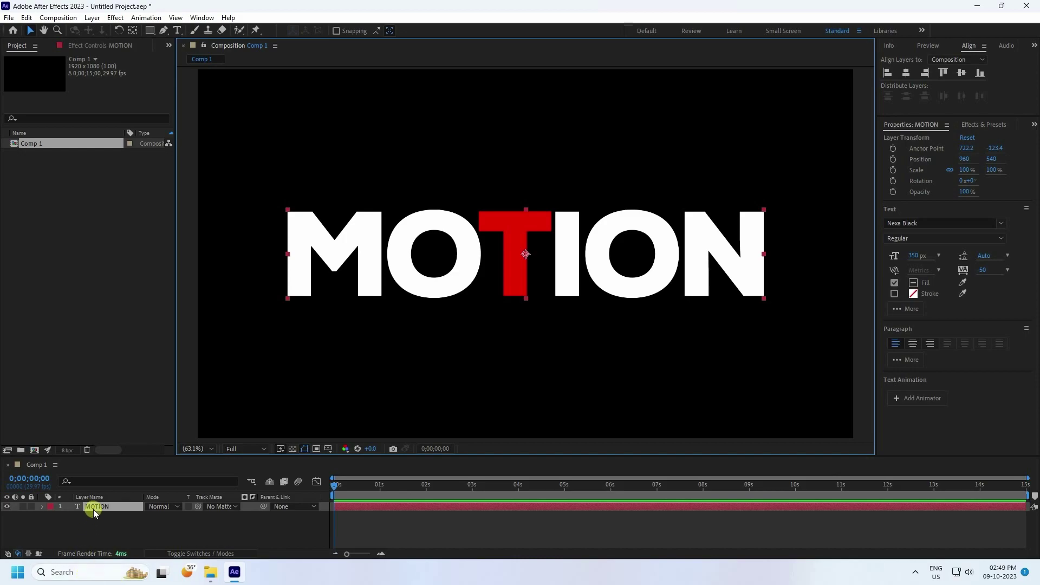
Step: Pre-compose the MOTION layer into a new composition named TEXT
right_click(98, 507)
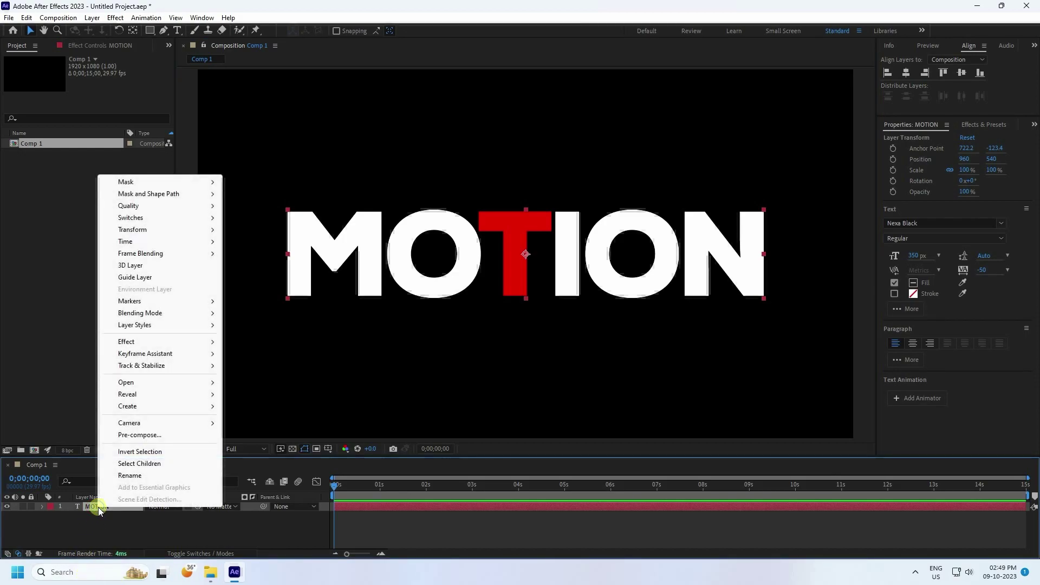
click(126, 435)
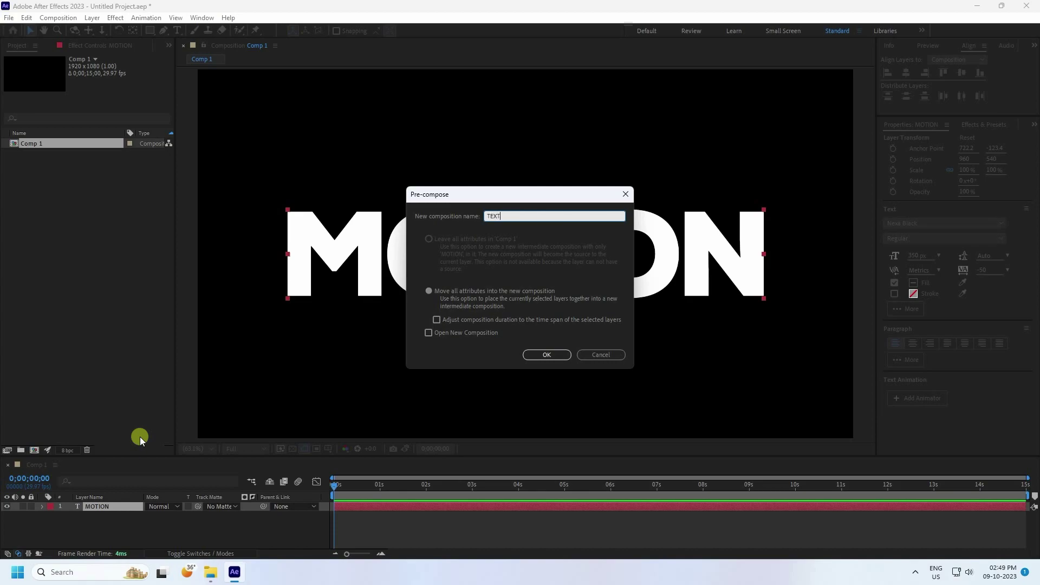
click(547, 355)
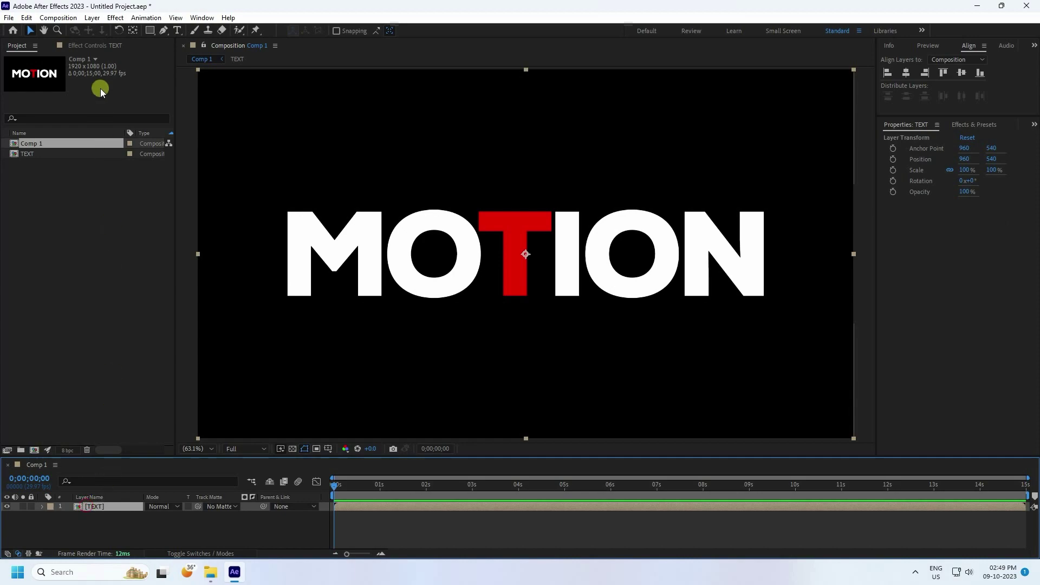
Step: Search 'shatt' in Effects & Presets and apply Shatter to the TEXT layer
click(962, 126)
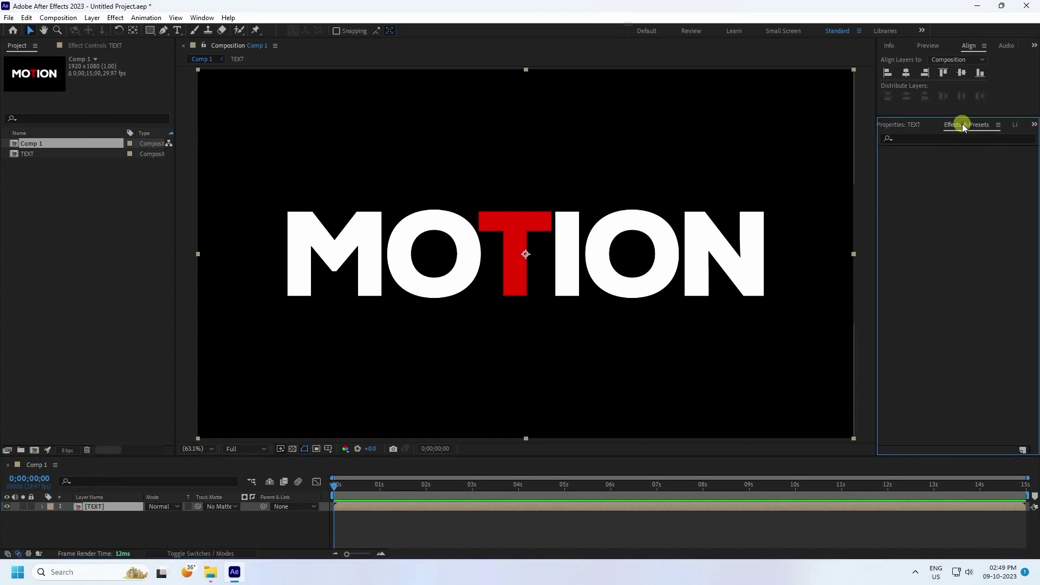
click(957, 139)
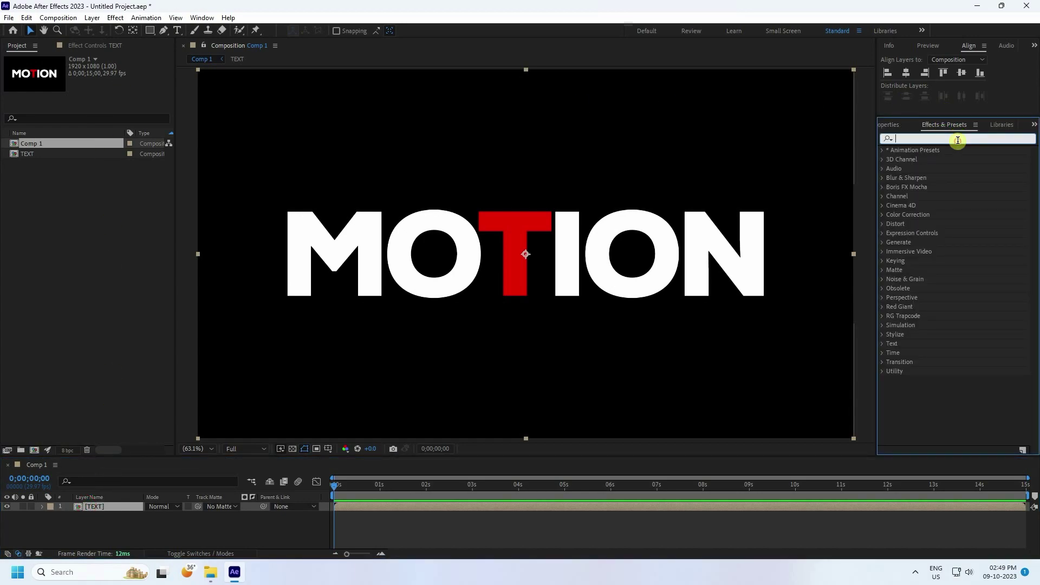
text(shatt)
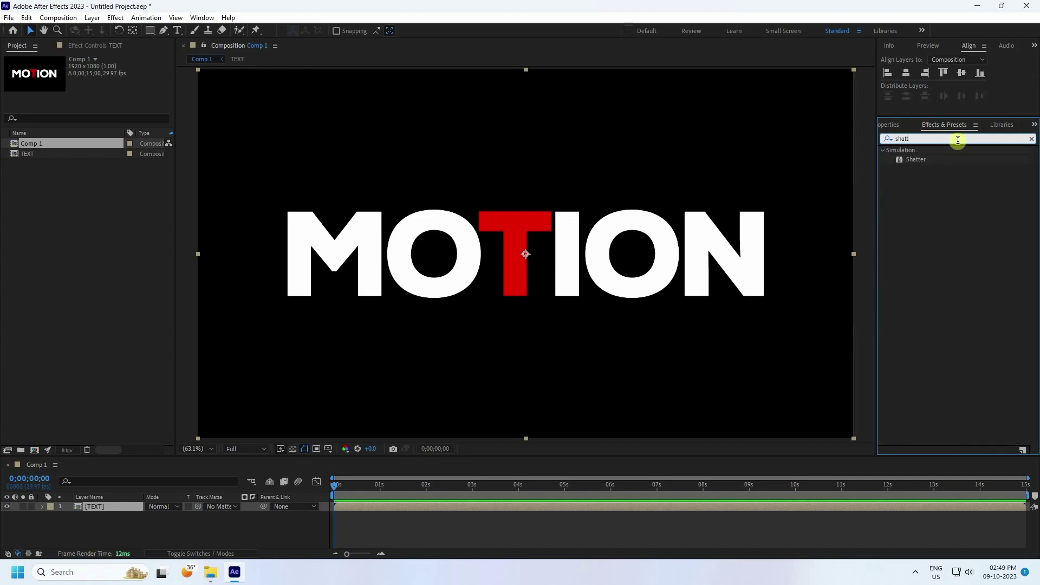
drag(908, 156, 107, 507)
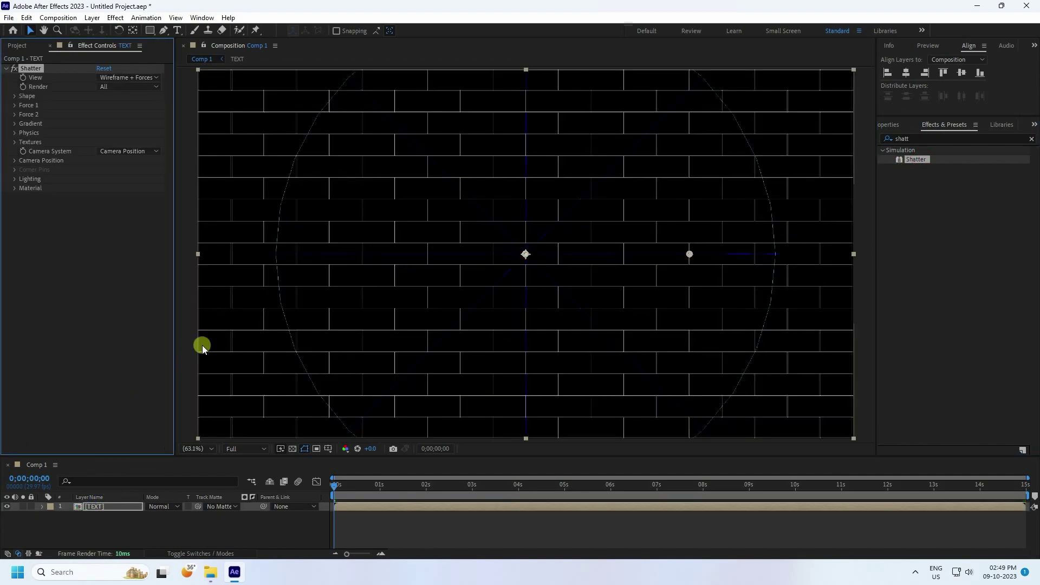
click(196, 449)
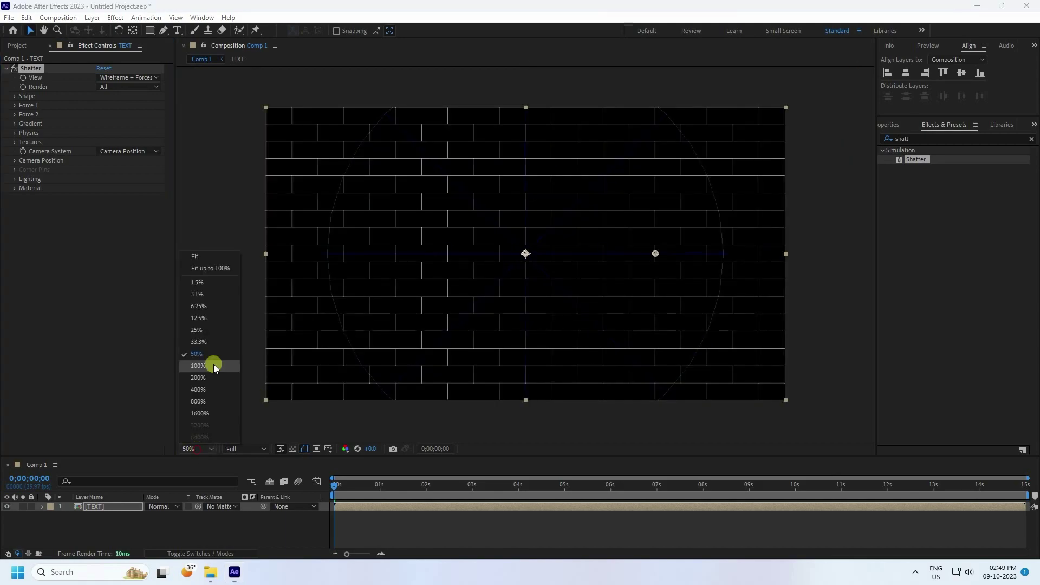
Step: Fit the viewer, set Shatter View to Rendered and Shape Pattern to Glass
click(207, 256)
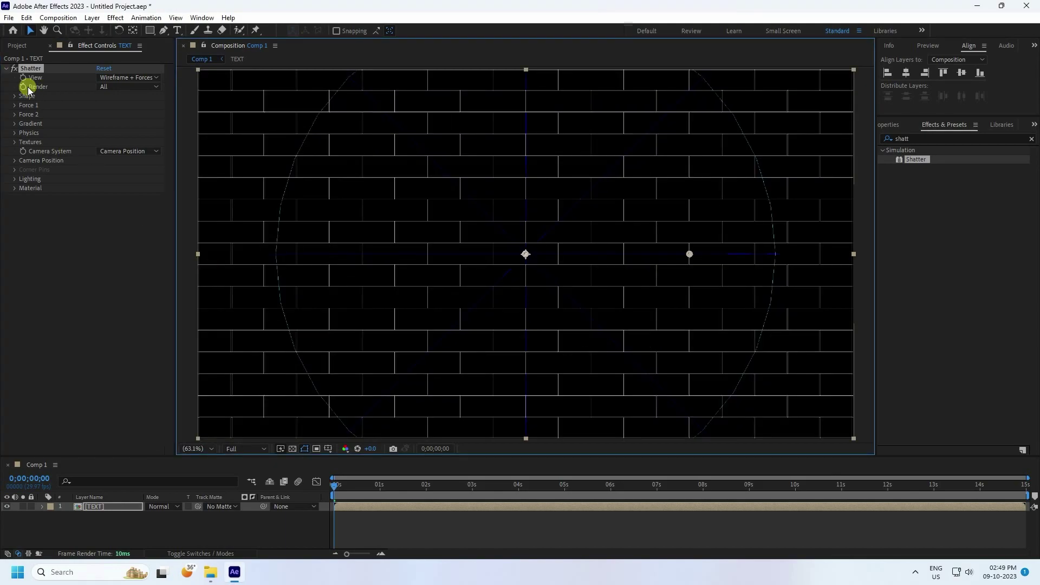
click(137, 77)
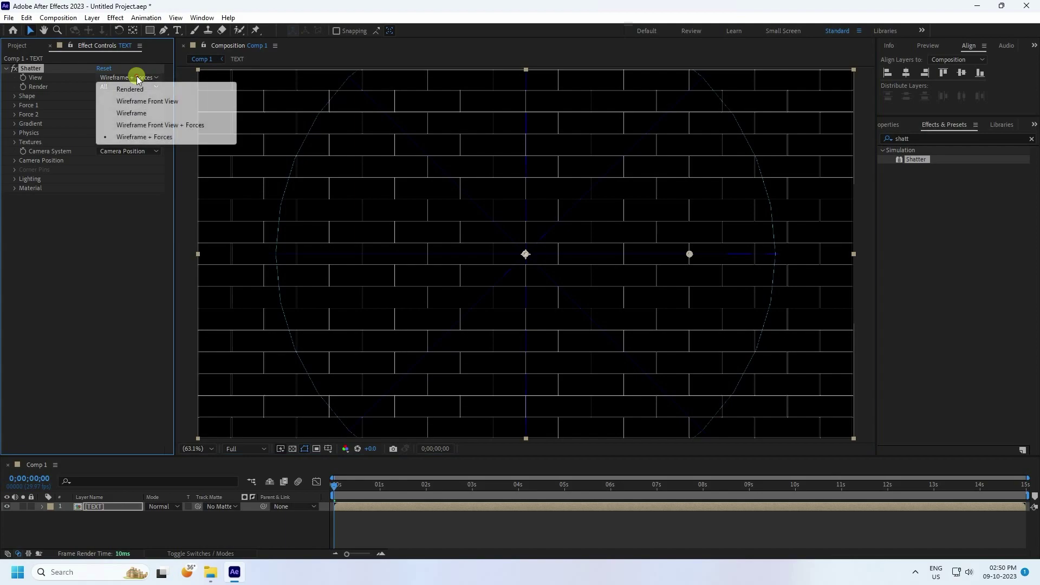
click(133, 89)
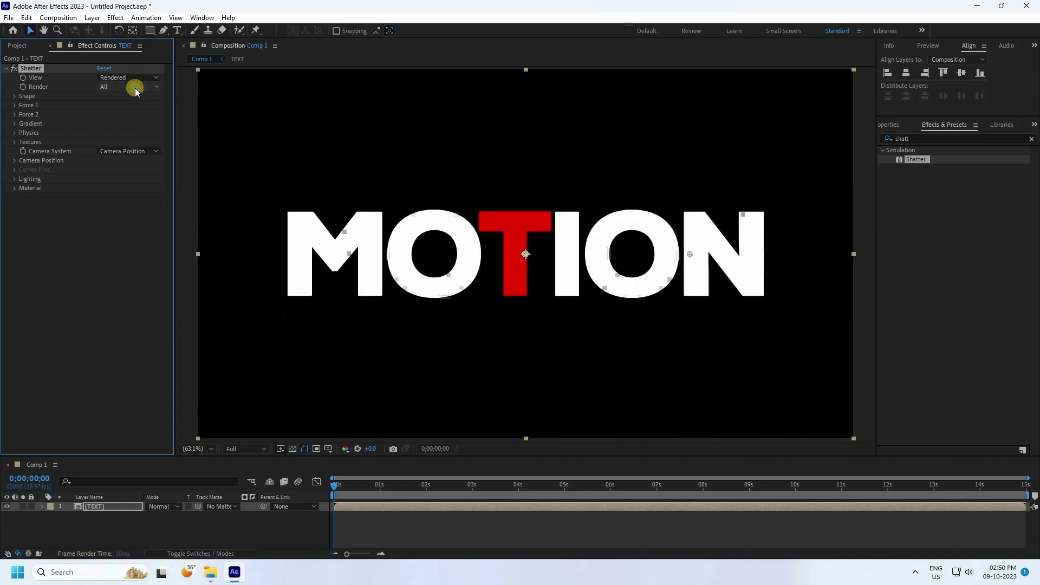
click(14, 97)
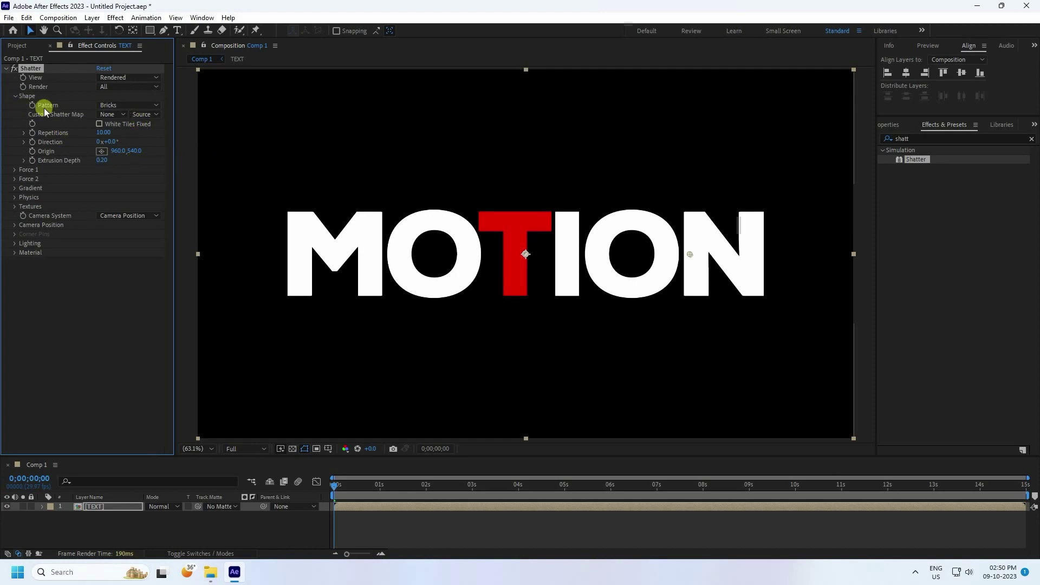
click(108, 105)
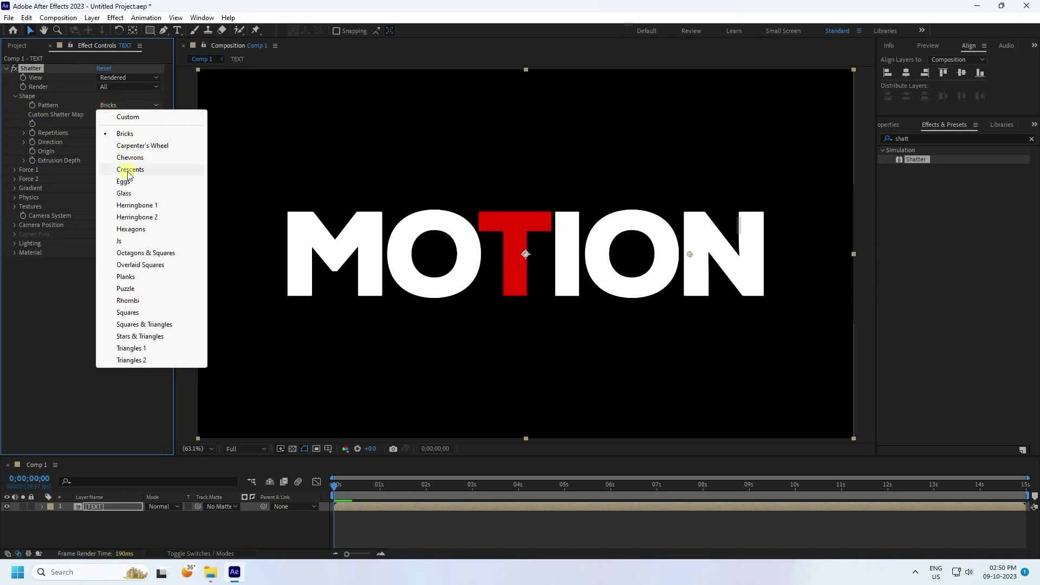
click(128, 194)
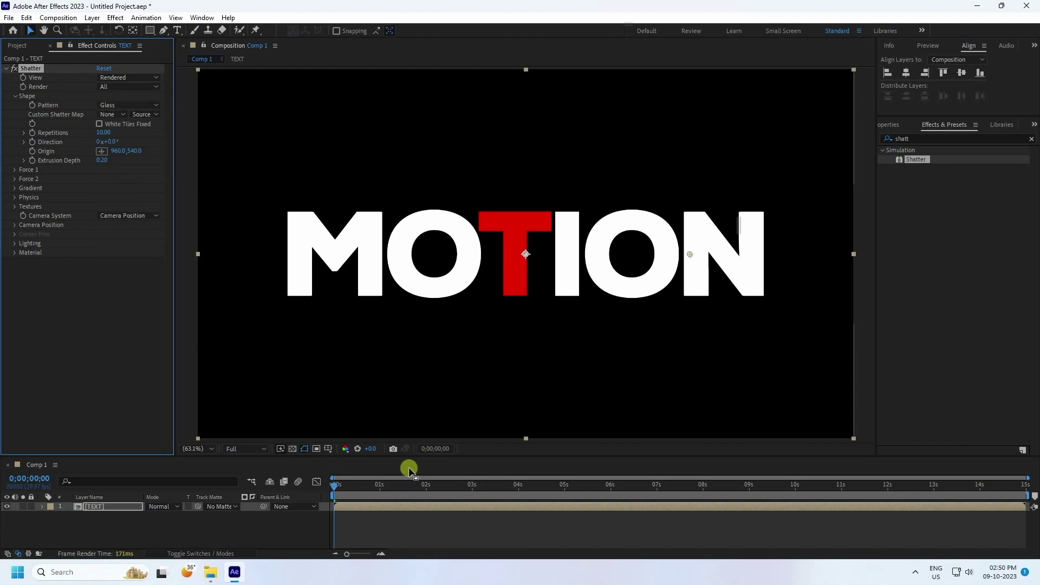
Step: Preview the Glass shatter animation and return to the first frame
click(928, 46)
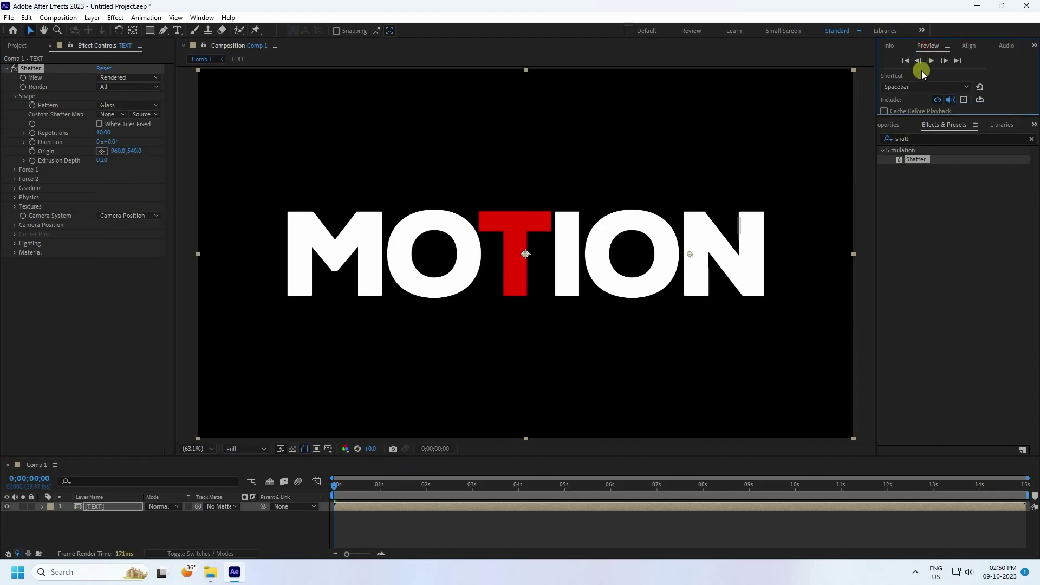
click(928, 61)
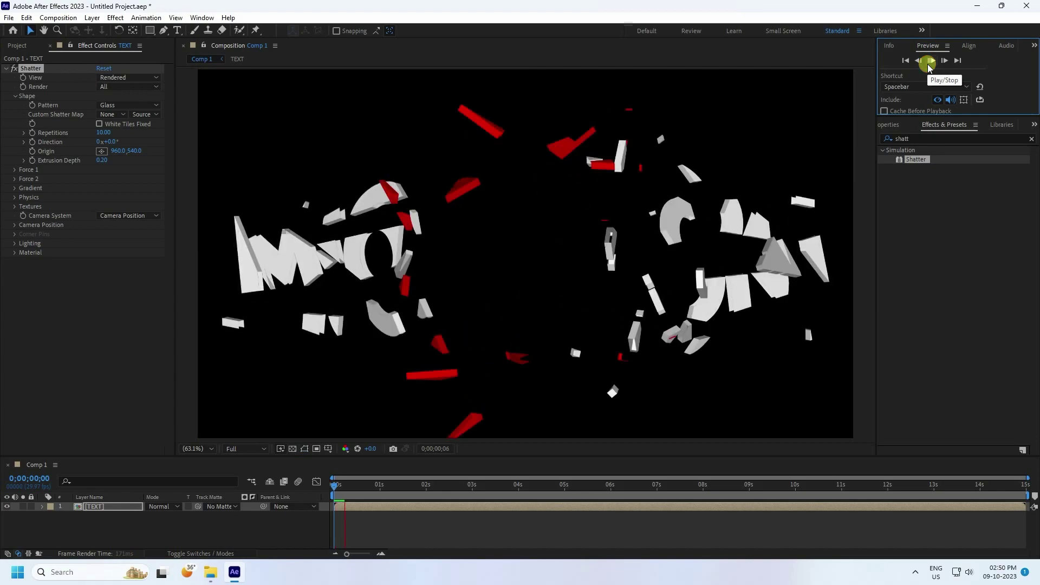
click(930, 62)
click(905, 60)
click(931, 60)
click(905, 61)
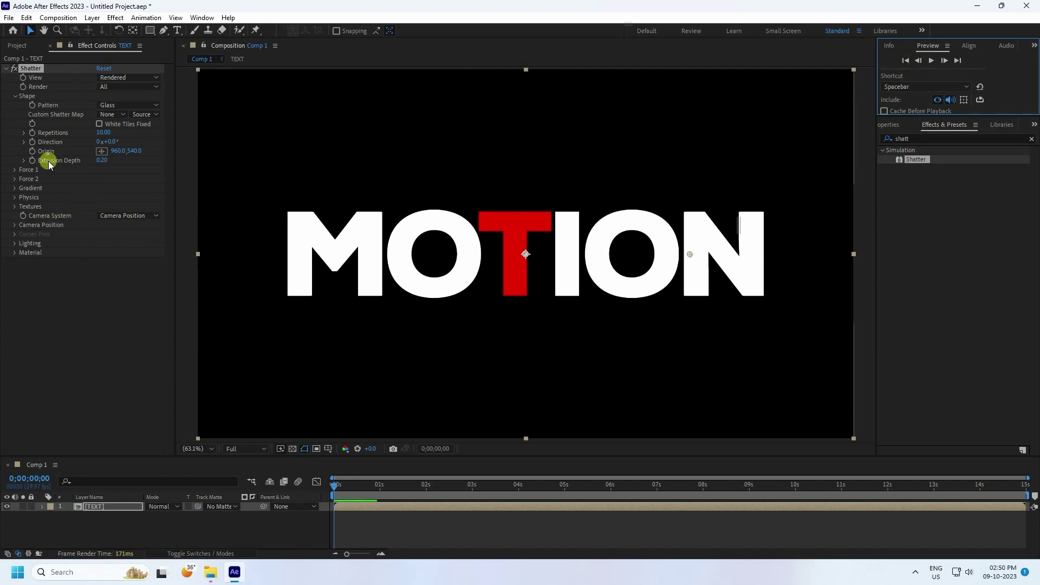
Step: Set Extrusion Depth to 0 and Force 1 Strength to 0.05, then preview
click(105, 161)
key(Return)
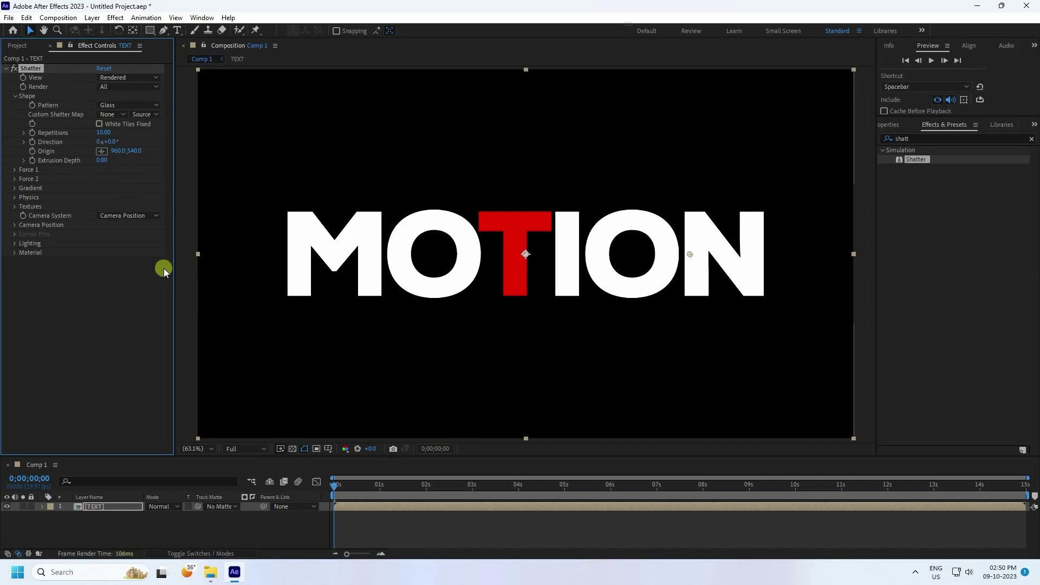
click(14, 170)
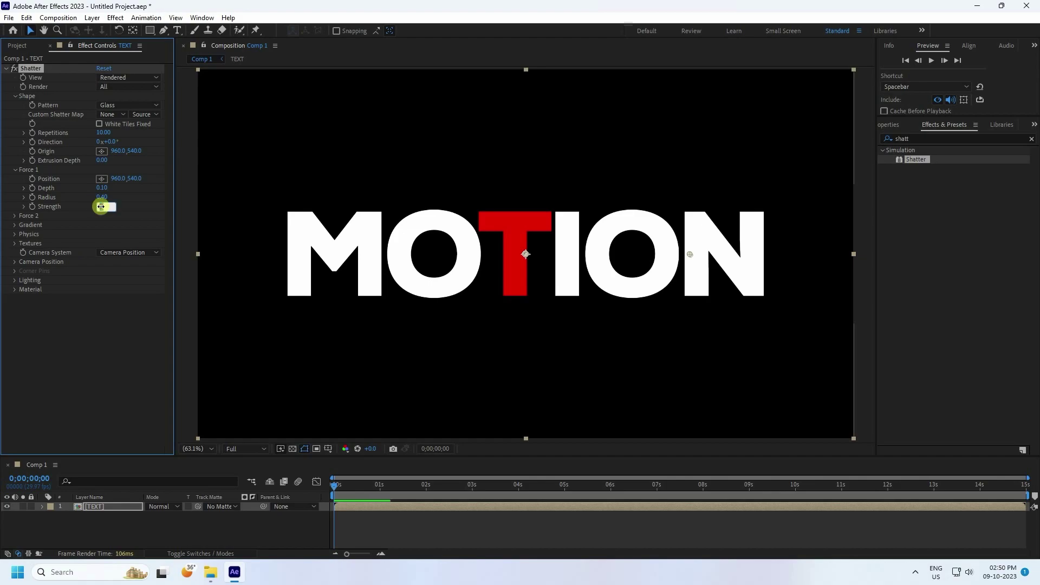
key(Return)
click(931, 60)
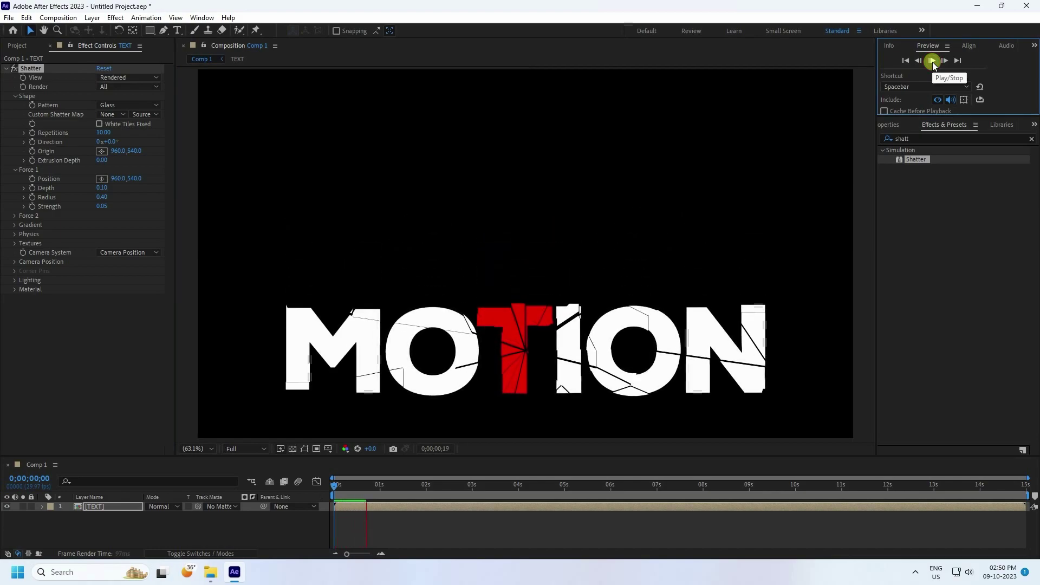
click(521, 400)
click(520, 372)
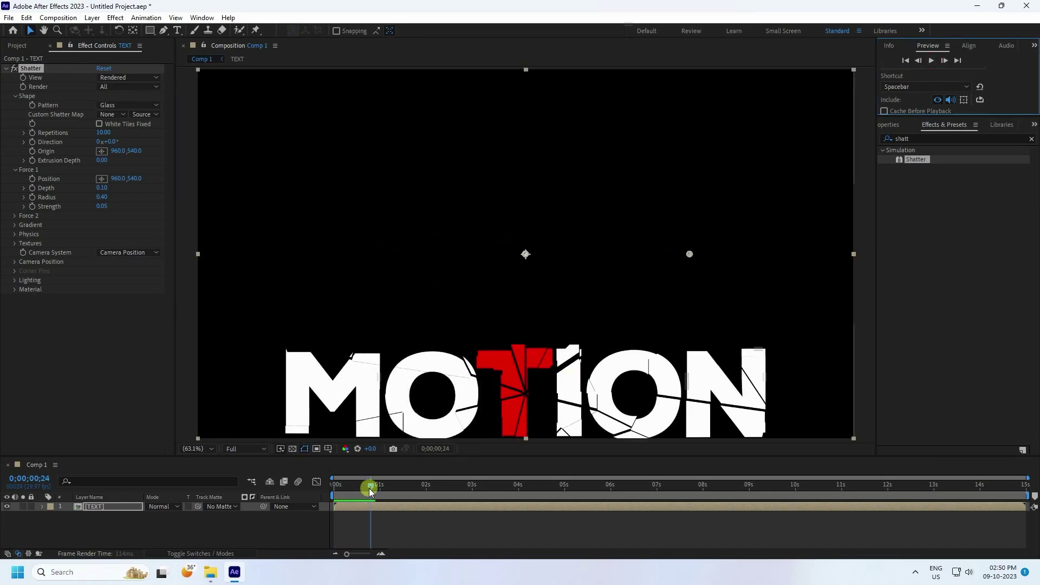
drag(370, 489, 282, 505)
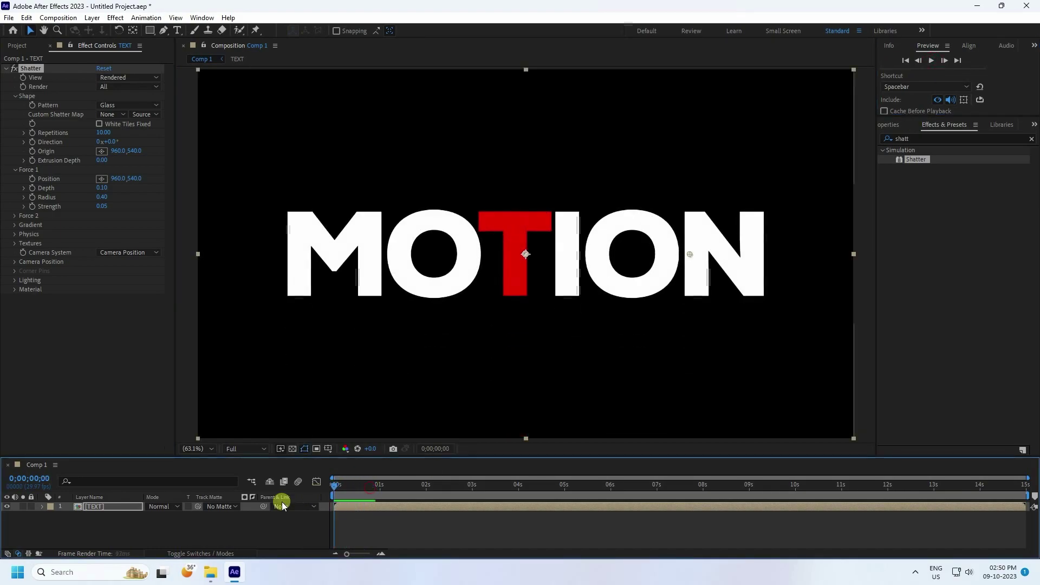
Step: Set Shatter Physics Gravity to 0.00 and preview the cracking title
click(14, 234)
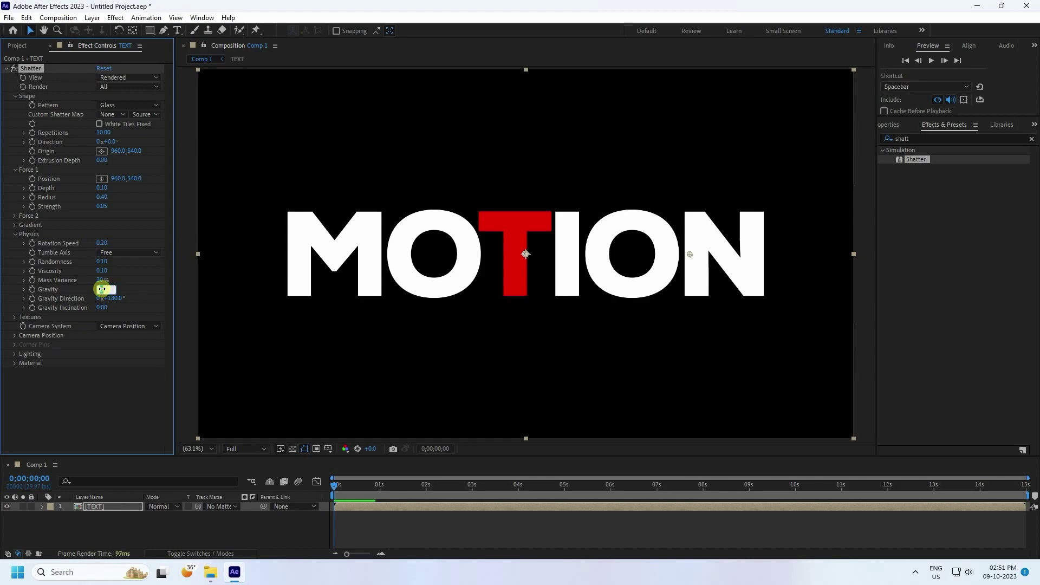
click(931, 60)
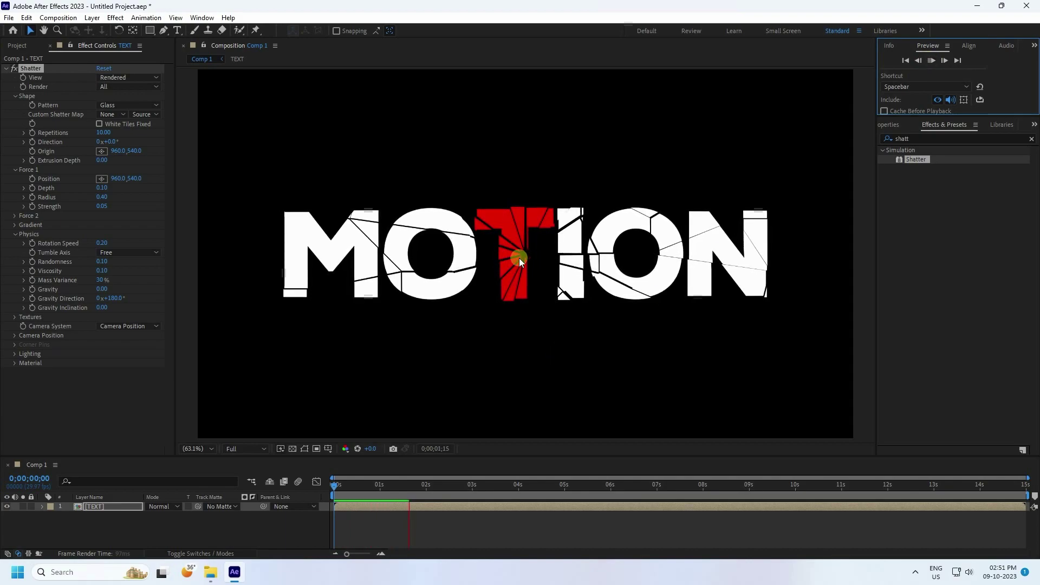
drag(427, 486, 332, 485)
Step: Preview the animation at Half resolution, then restore the viewer to Full resolution
click(236, 447)
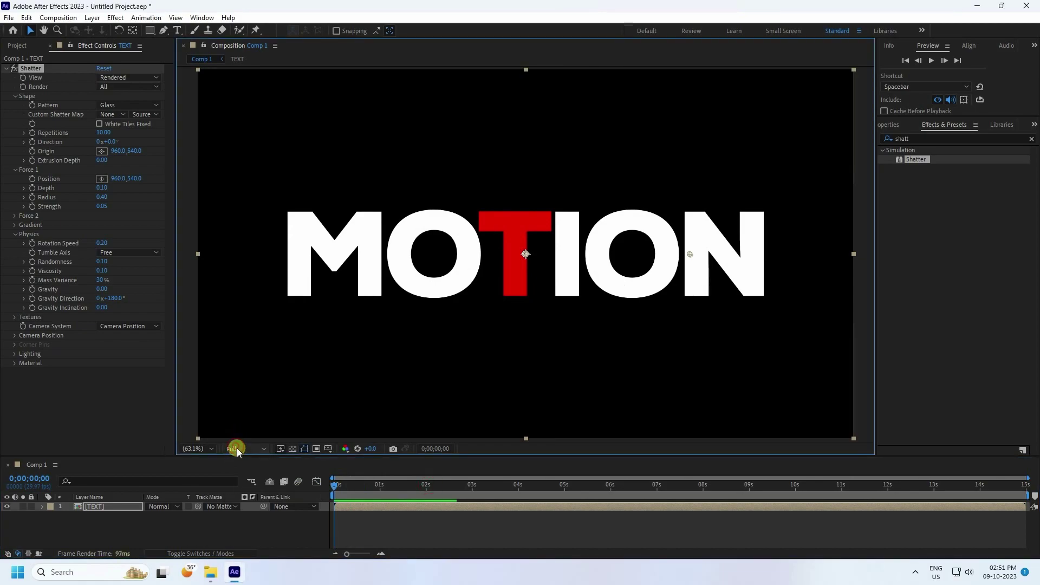
click(240, 460)
click(237, 448)
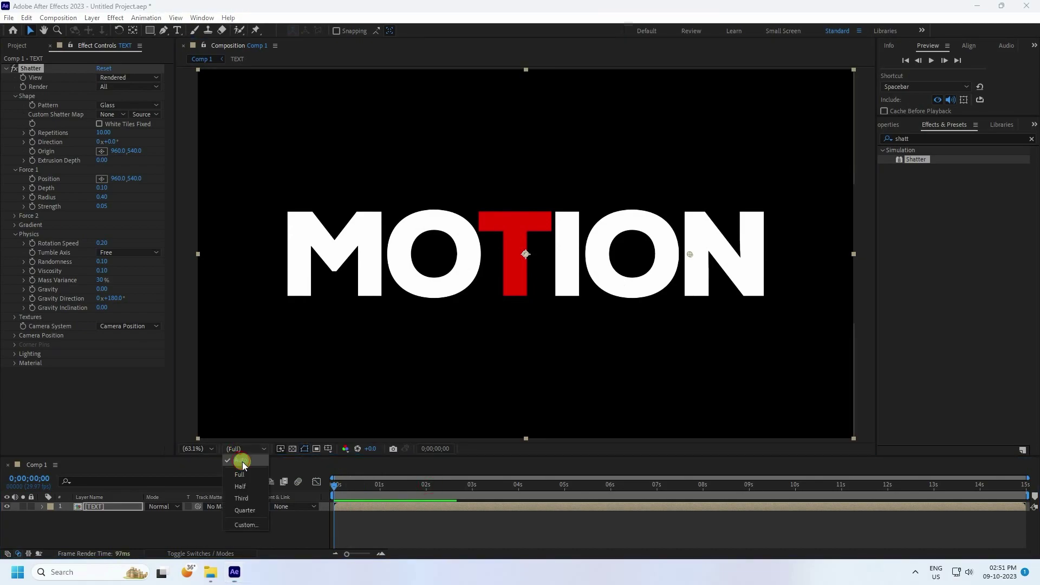
click(242, 487)
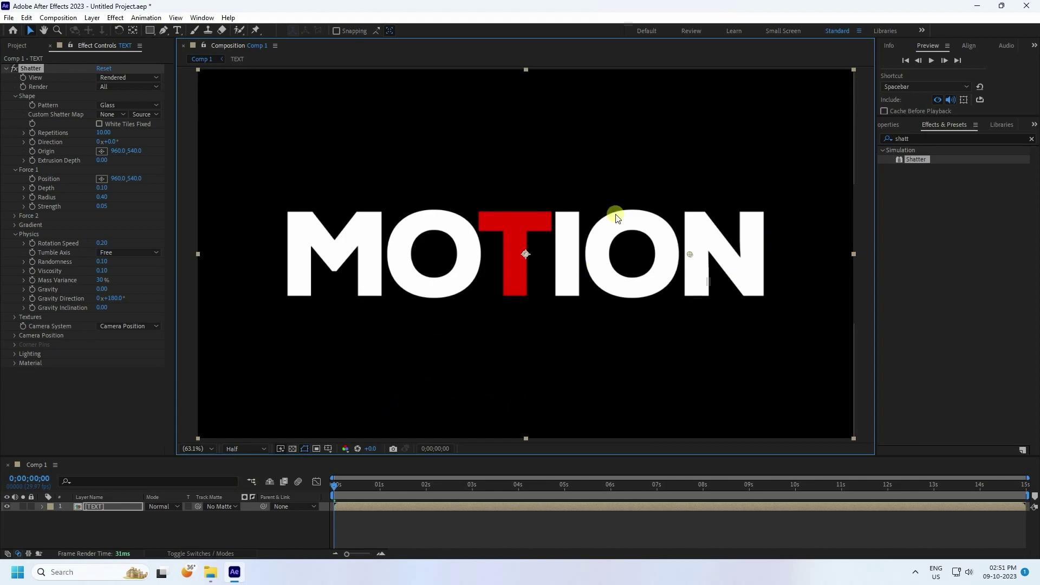
click(930, 60)
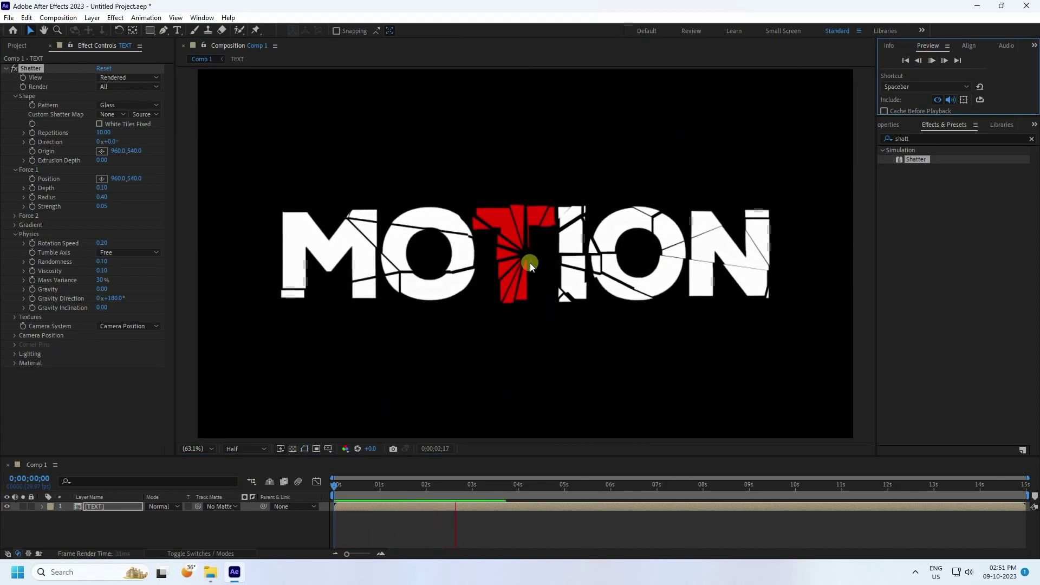
click(529, 483)
click(239, 450)
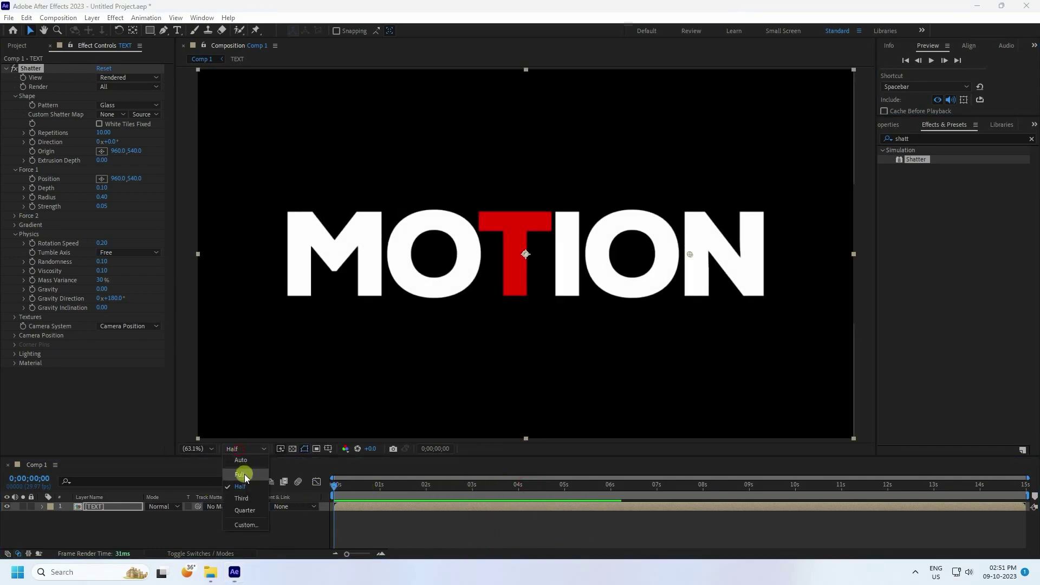
click(242, 474)
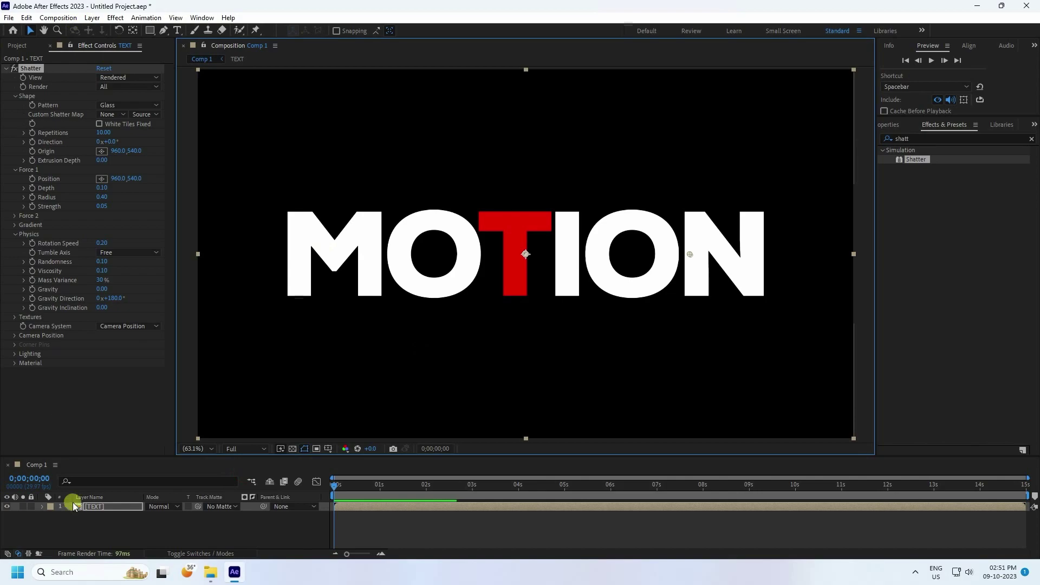
Step: Copy the tuned Shatter effect from the TEXT layer
click(35, 68)
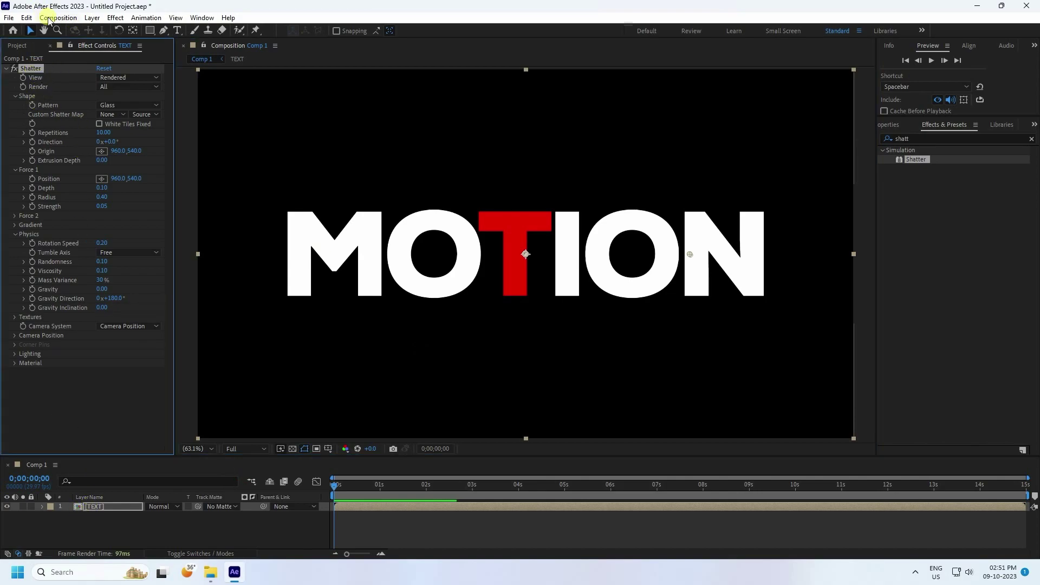
click(25, 18)
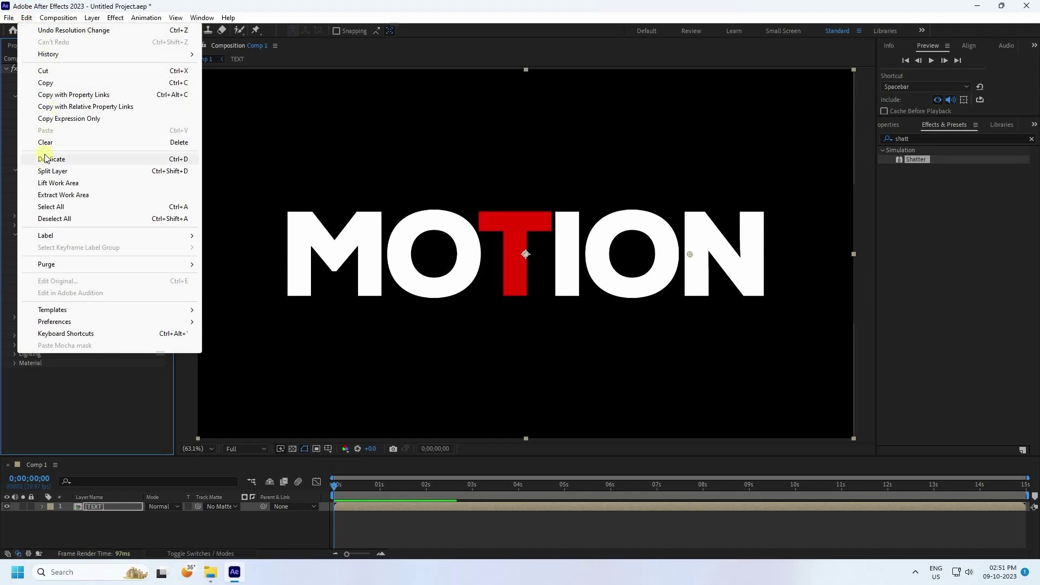
click(45, 83)
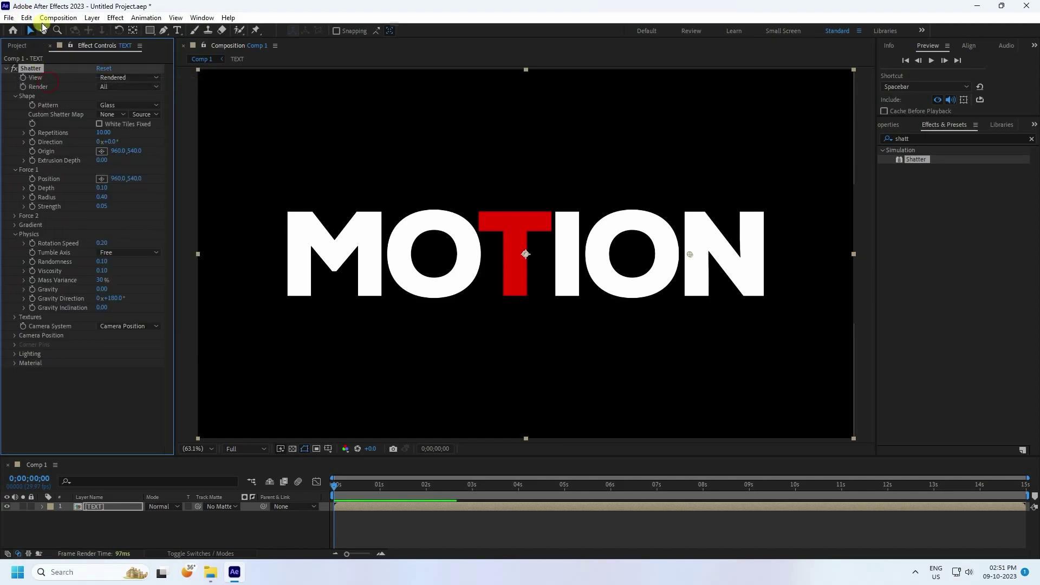
click(25, 18)
click(22, 84)
click(26, 18)
click(41, 85)
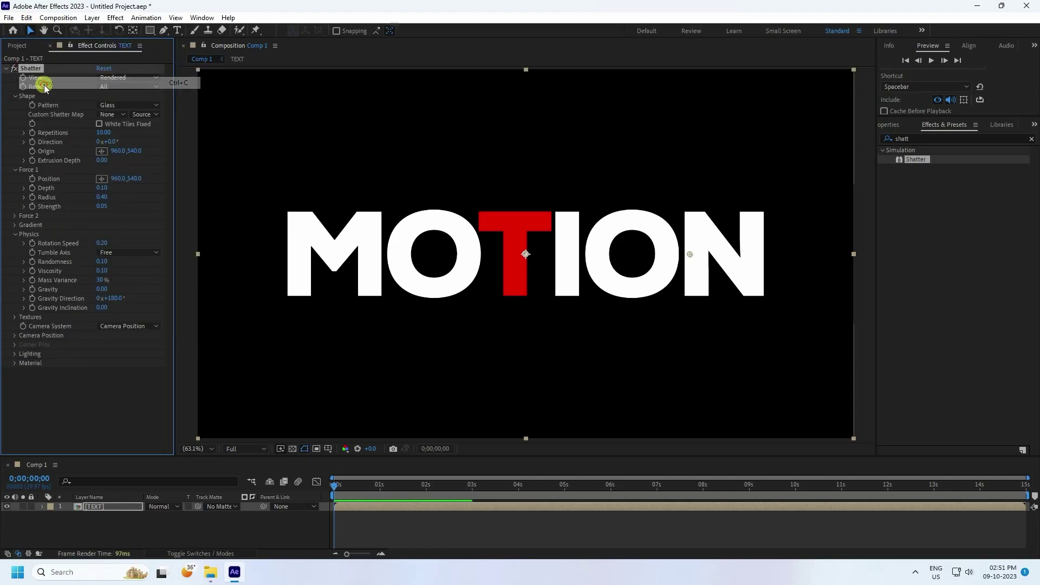
Step: Pre-compose TEXT as TEXT ANIMATION, moving all attributes, and paste Shatter onto it
click(99, 507)
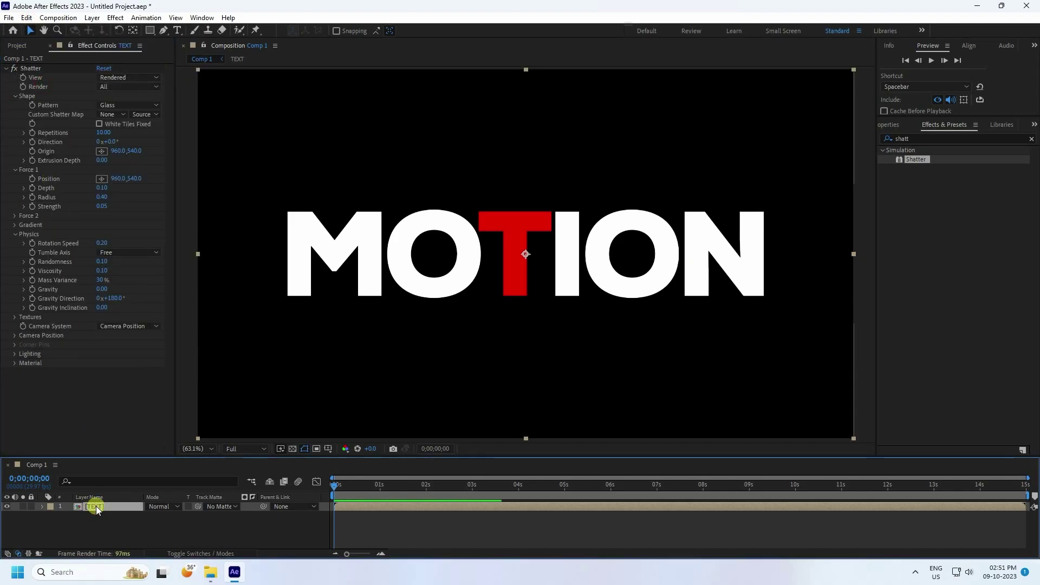
right_click(97, 510)
click(127, 436)
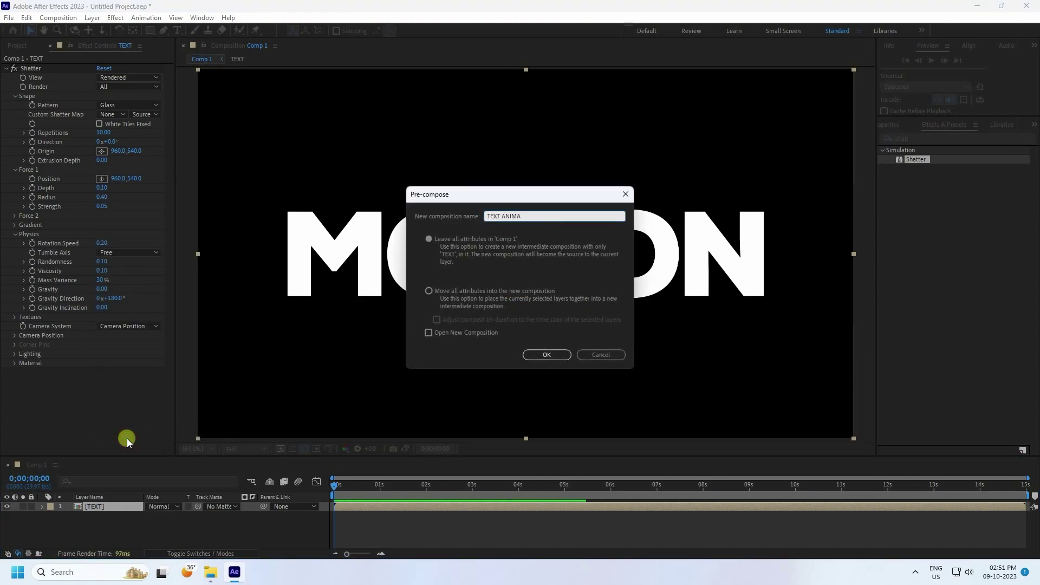
click(428, 291)
click(536, 354)
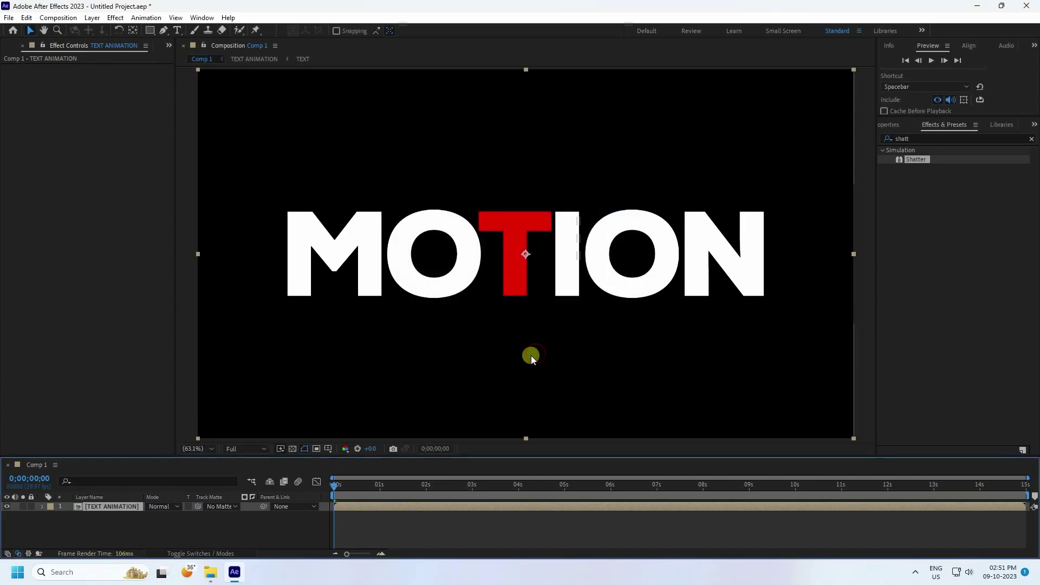
click(26, 18)
click(45, 132)
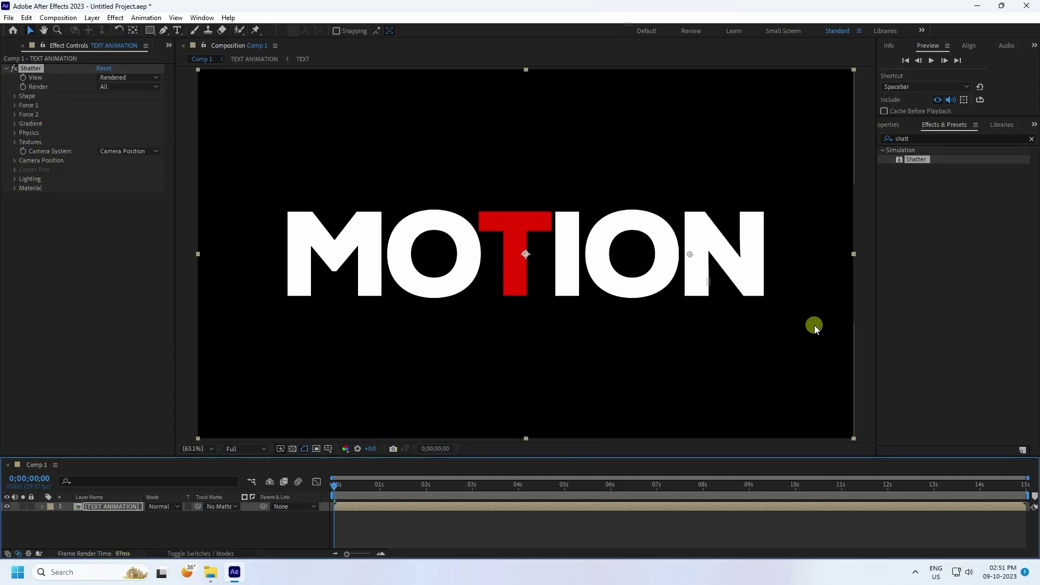
Step: Switch the Shatter pattern to Stars & Triangles and replay the shatter from frame 0
click(931, 61)
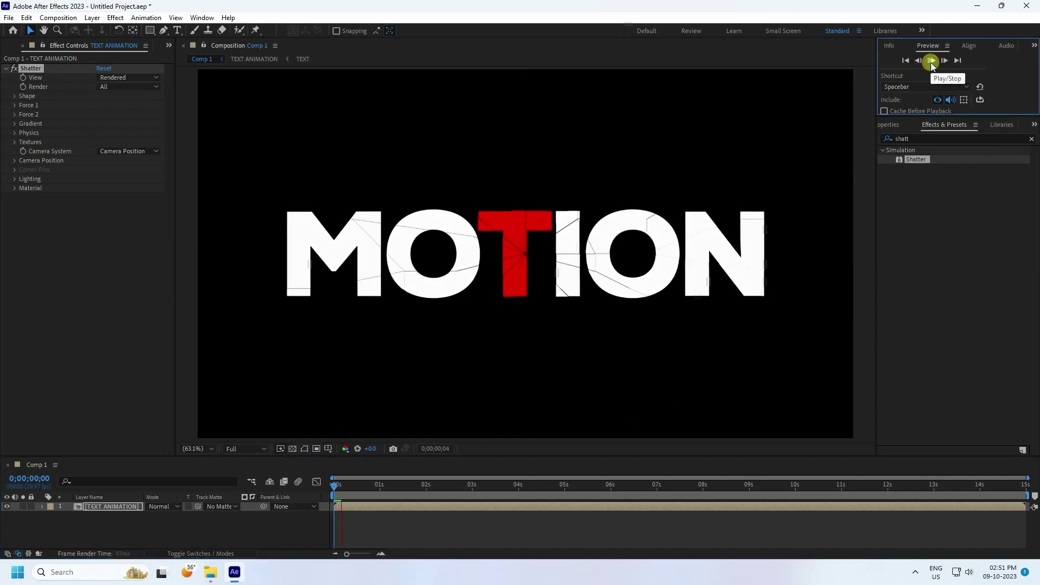
click(6, 107)
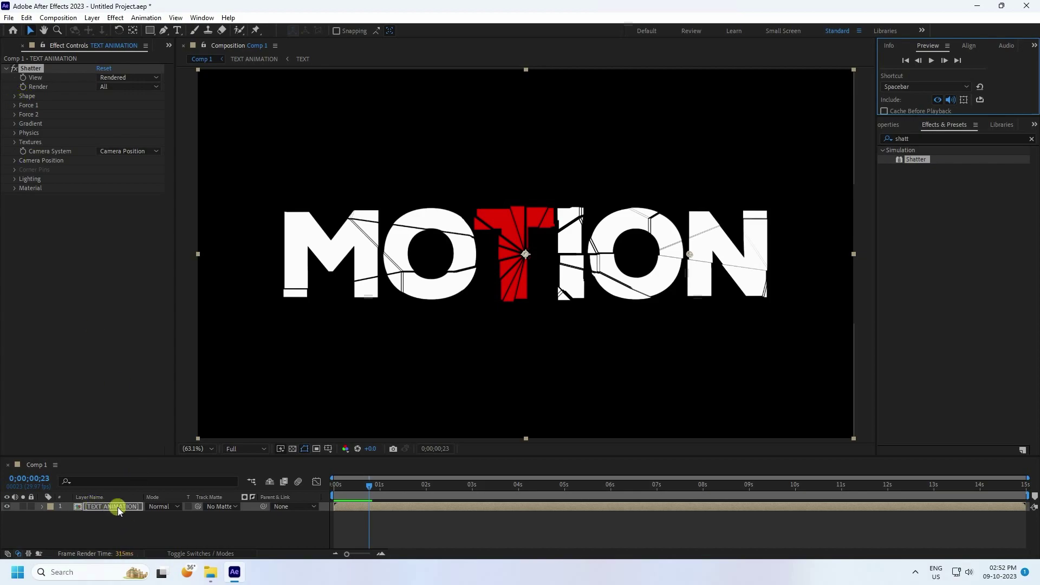
click(13, 97)
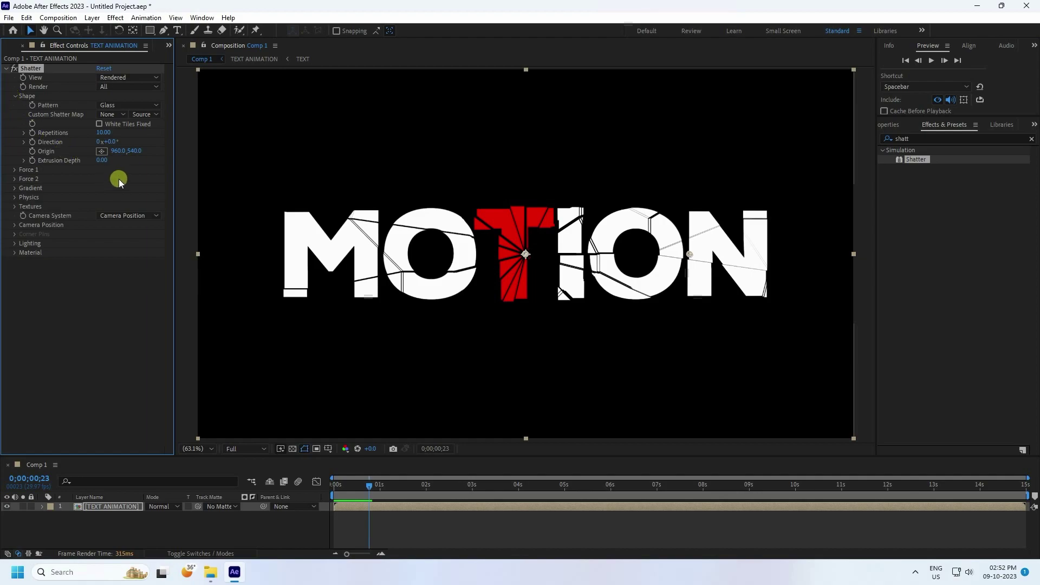
click(111, 104)
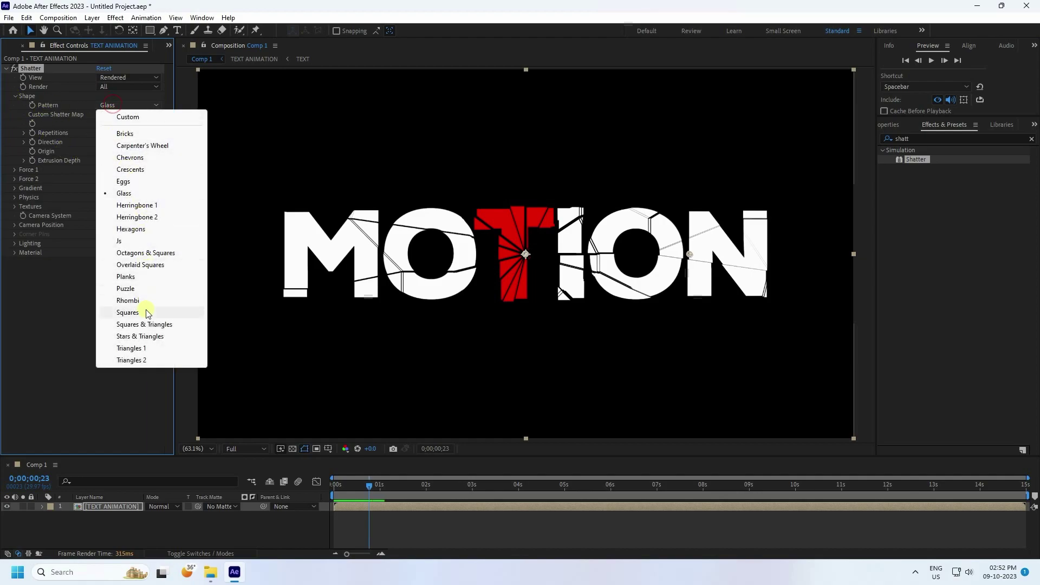
click(152, 338)
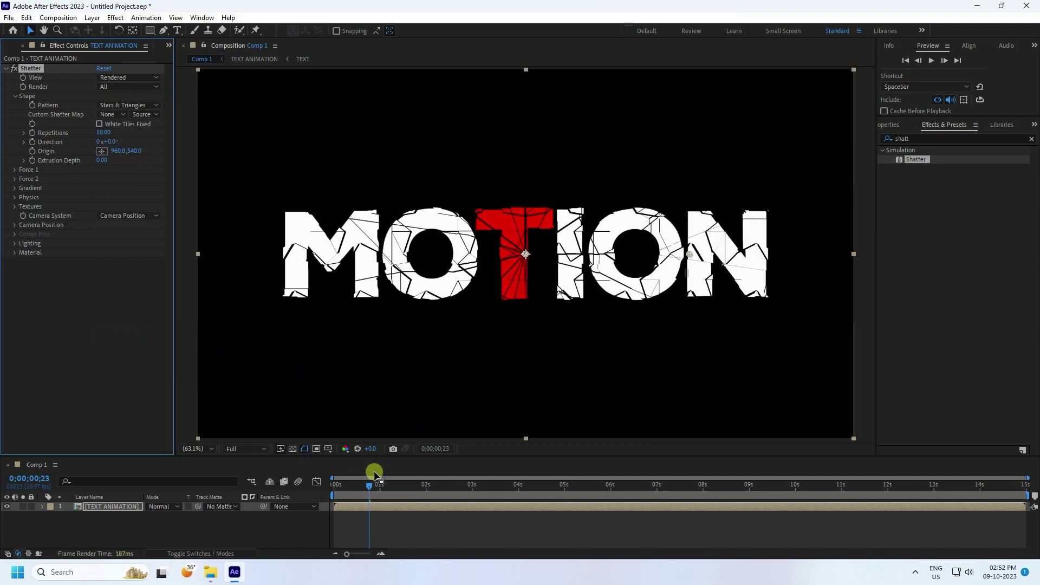
drag(366, 484, 335, 485)
click(931, 60)
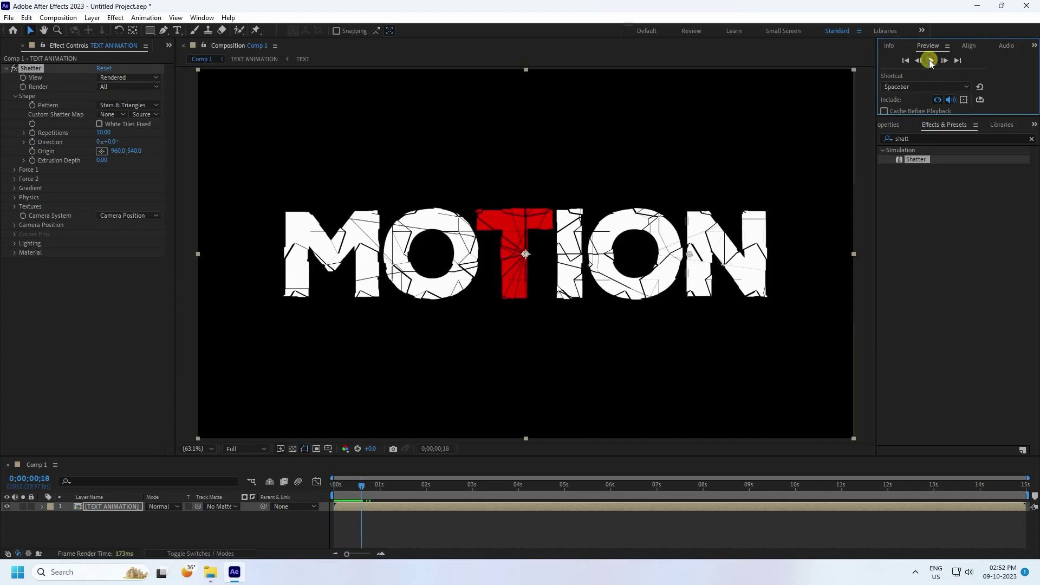
Step: Turn on White Tiles Fixed and set Force 1 Strength to 0.50
click(99, 124)
click(14, 170)
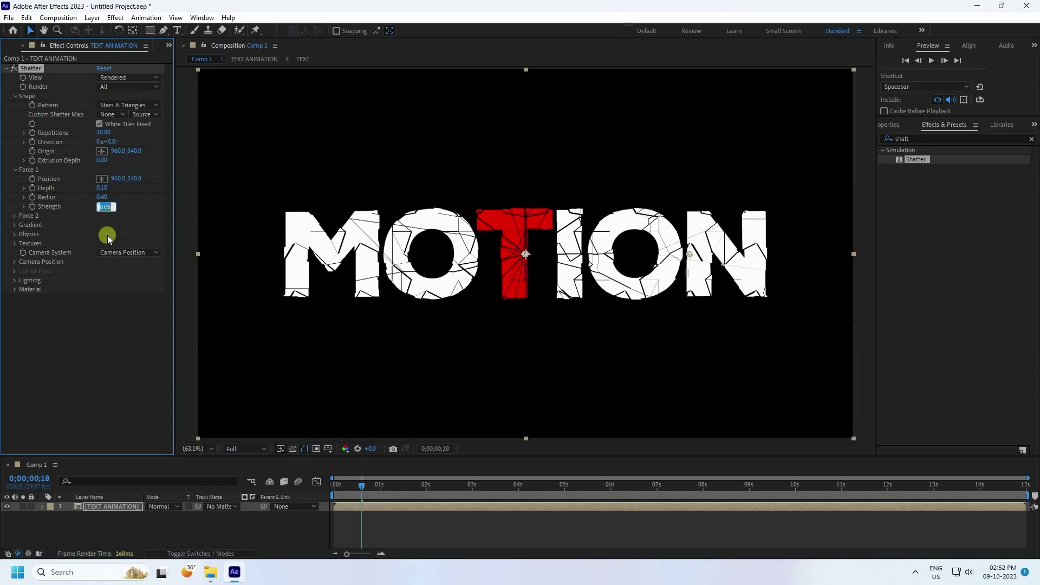
text(0.5)
key(Return)
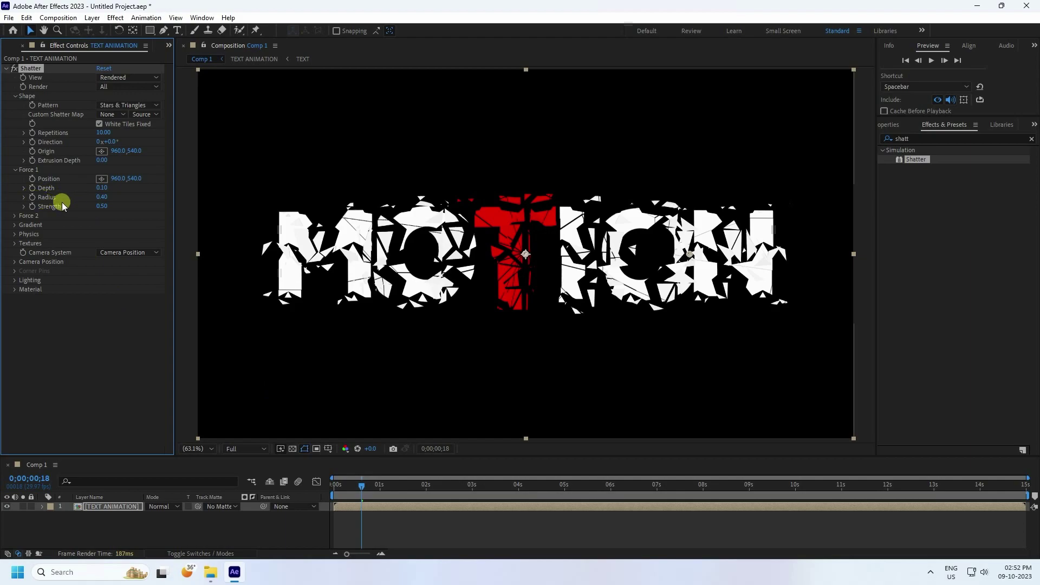
Step: Keyframe Force 1 Radius at 0.10 at 2s and about 0.80 at 5s
click(427, 486)
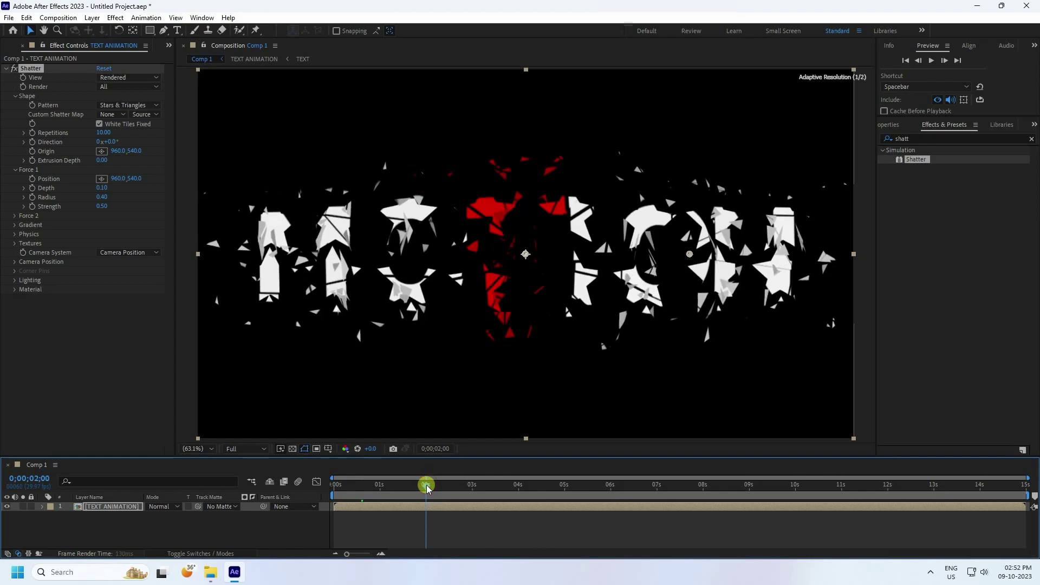
click(75, 206)
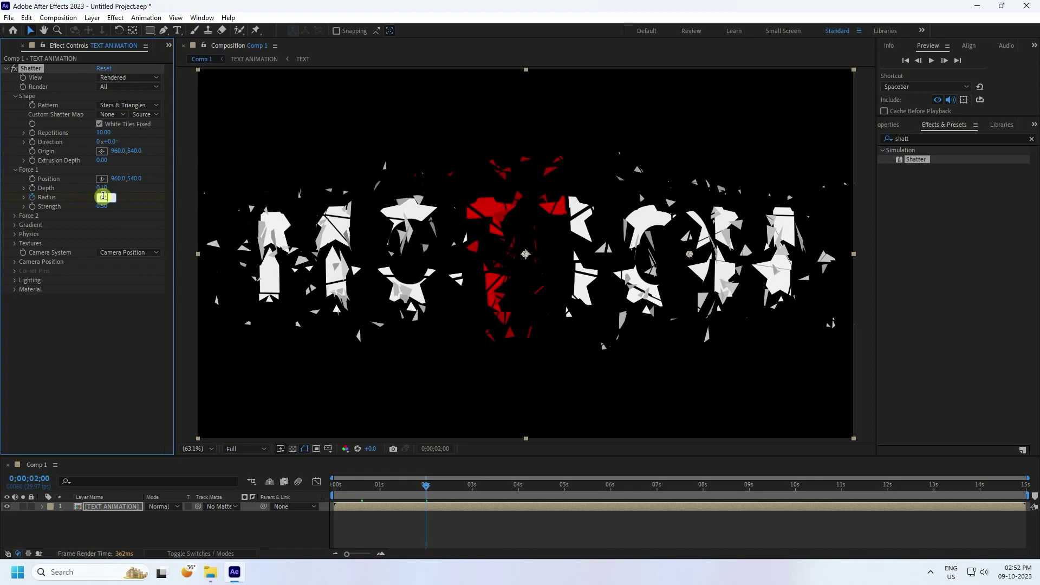
key(Return)
click(563, 486)
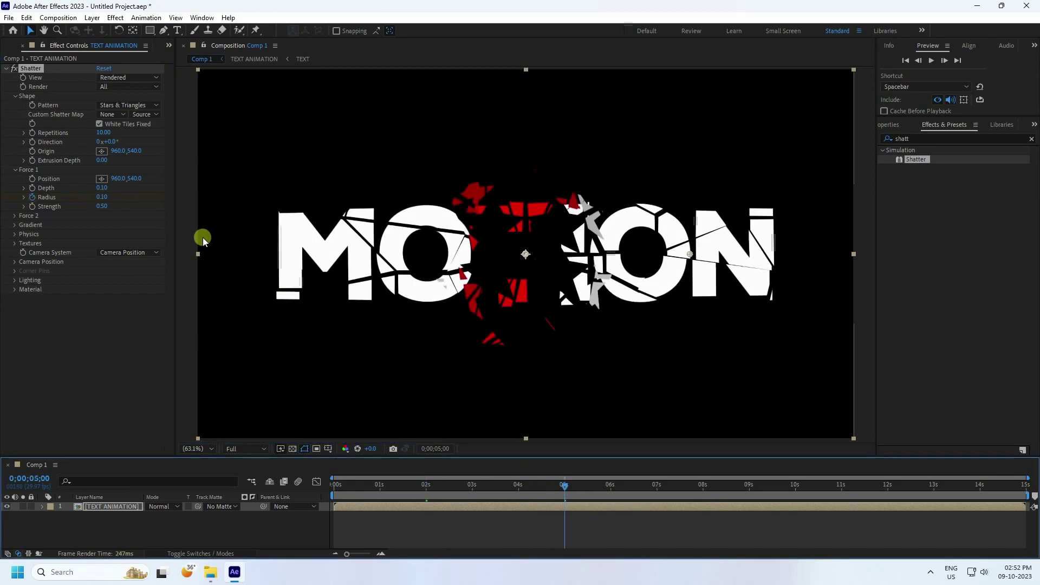
click(105, 196)
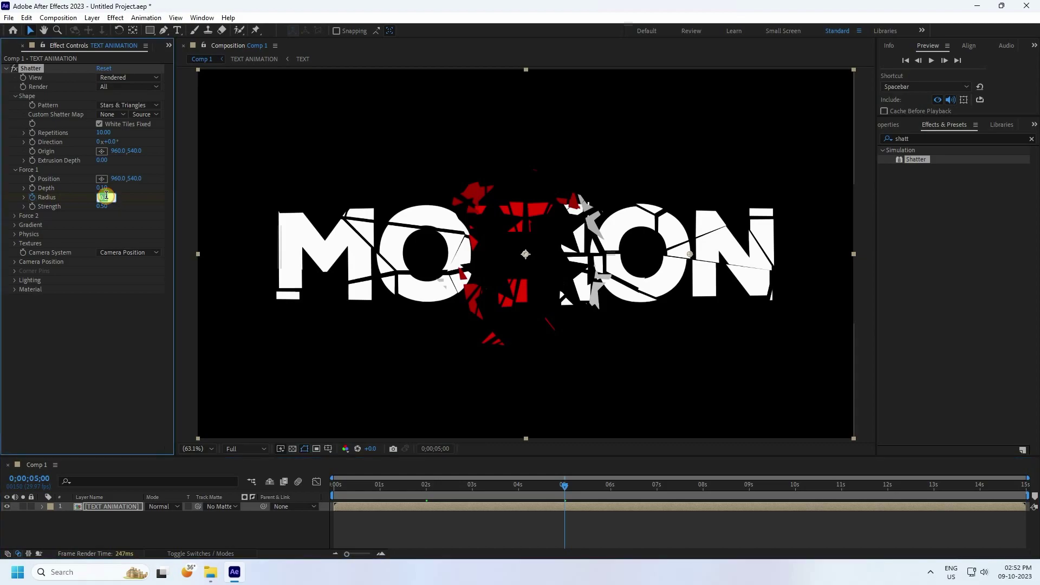
key(Return)
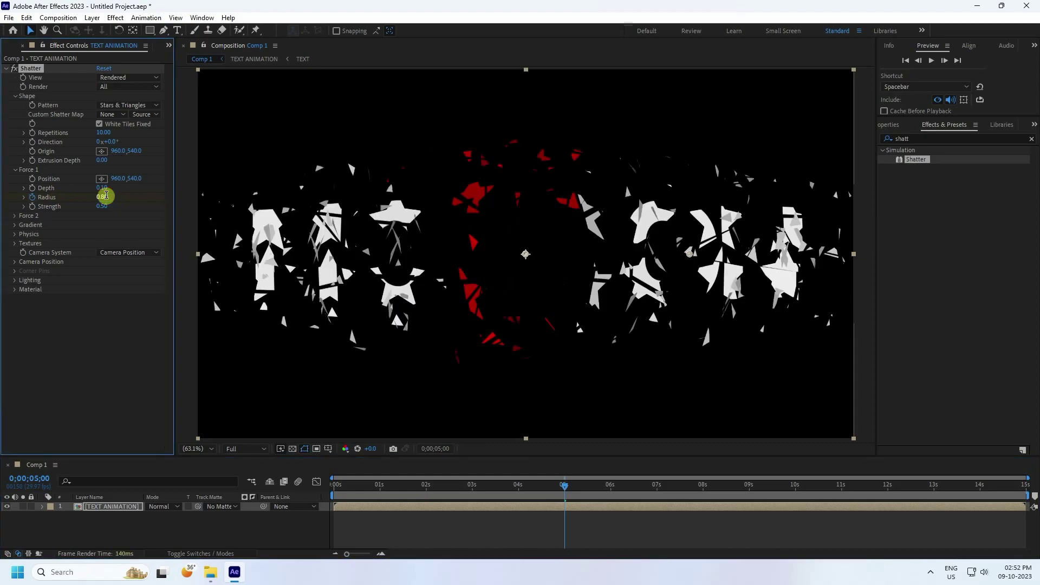
Step: Preview the animated-radius shatter from the start
click(337, 485)
click(931, 61)
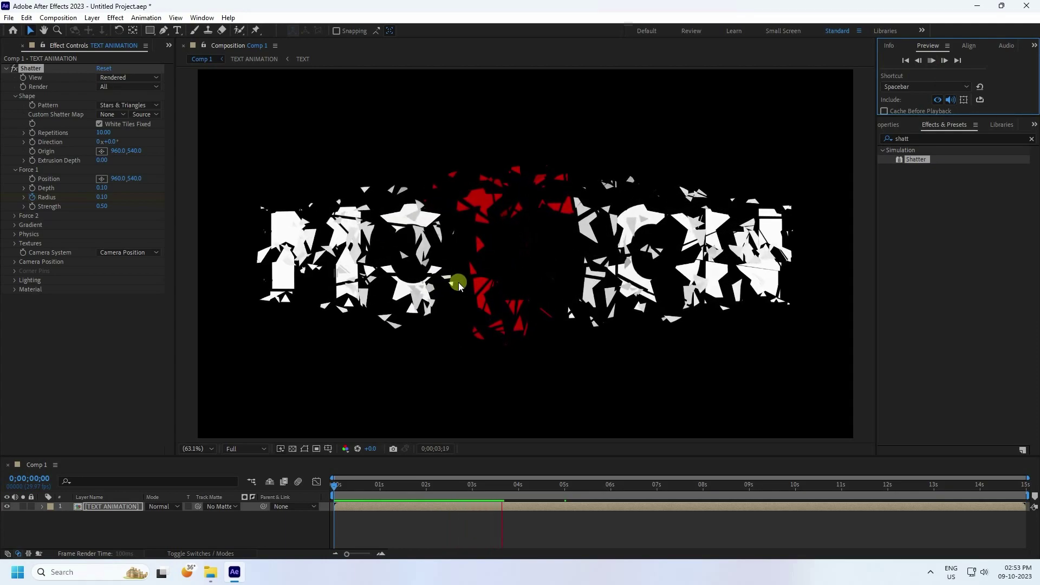
click(471, 485)
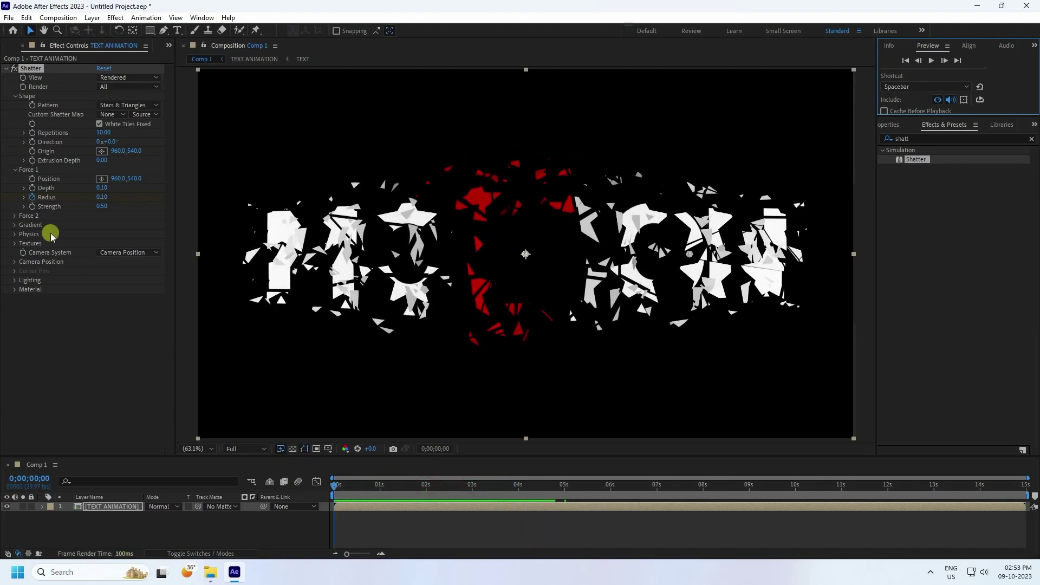
click(14, 234)
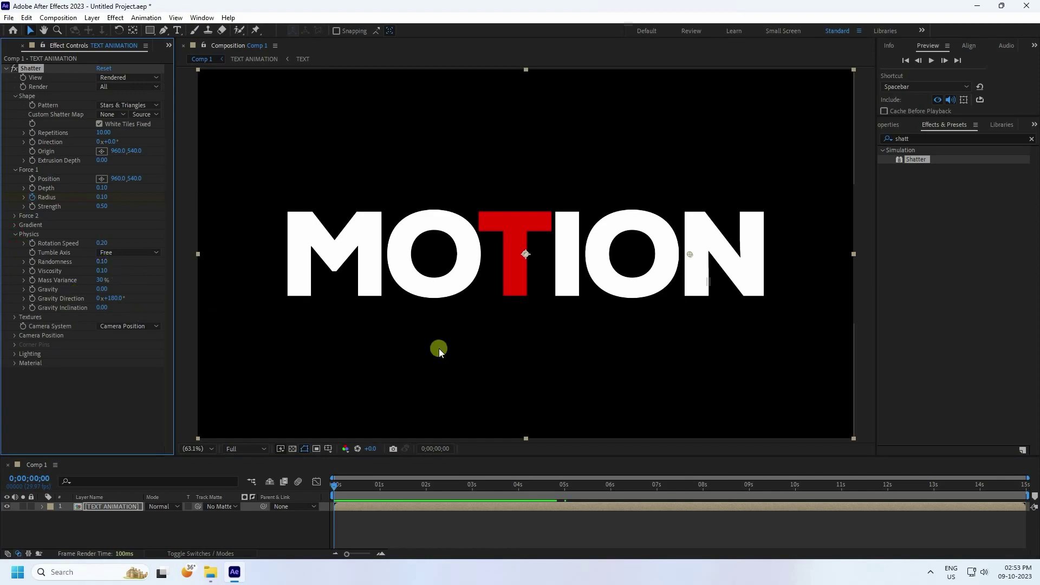
Step: Keep Rotation Speed at 0.20 and raise Mass Variance to 35%
click(931, 61)
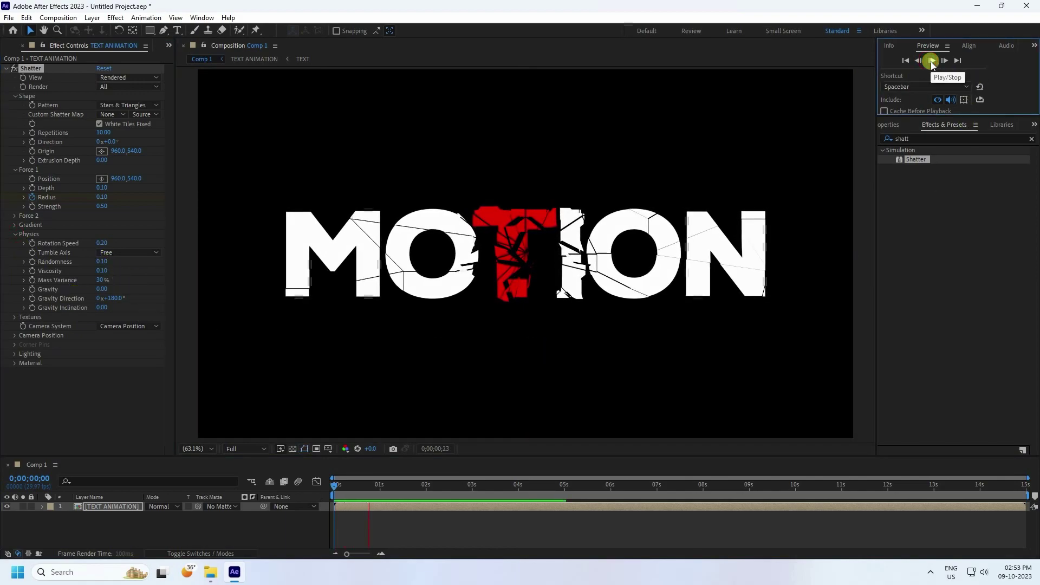
click(296, 225)
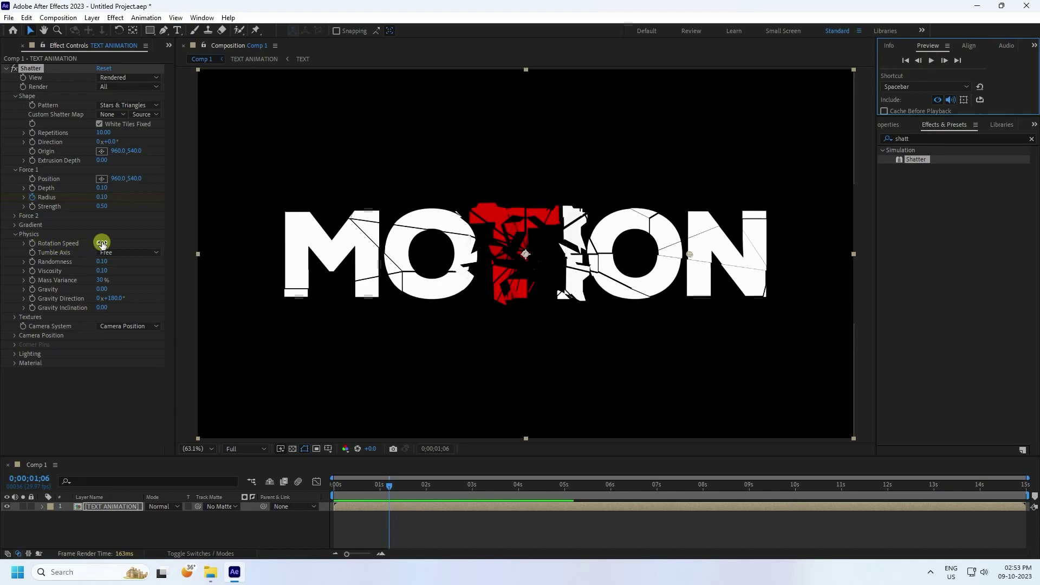
key(Return)
click(40, 281)
click(101, 280)
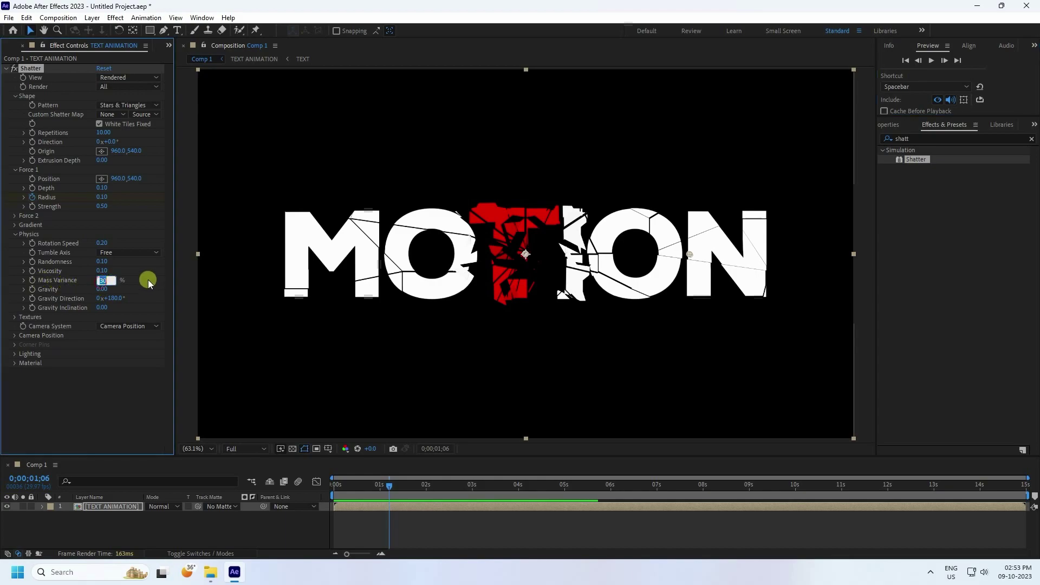
text(35)
key(Return)
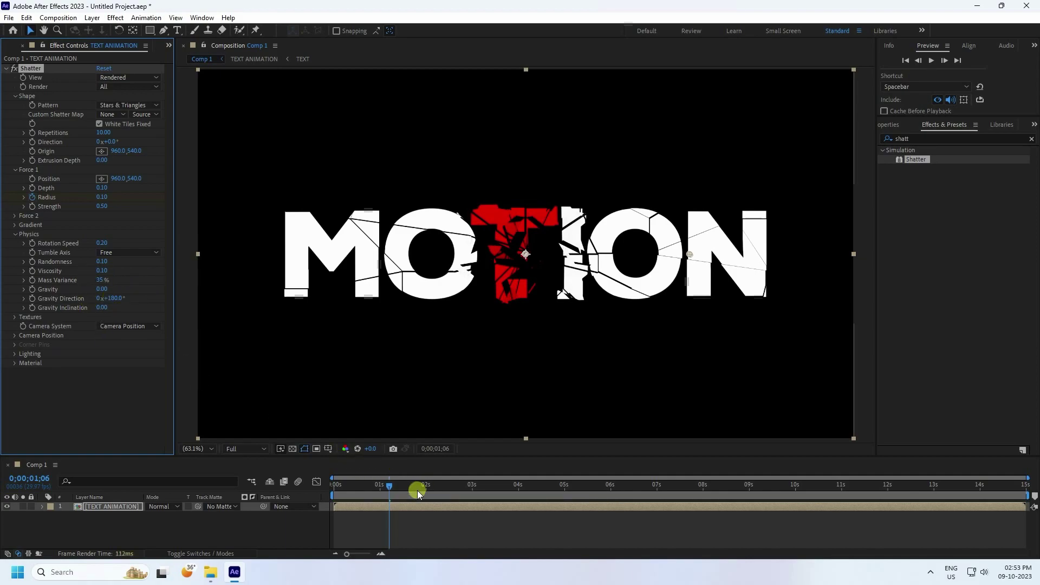
Step: Replay the shatter from the start, stopping at 0;00;03;10
drag(382, 485, 284, 483)
click(939, 66)
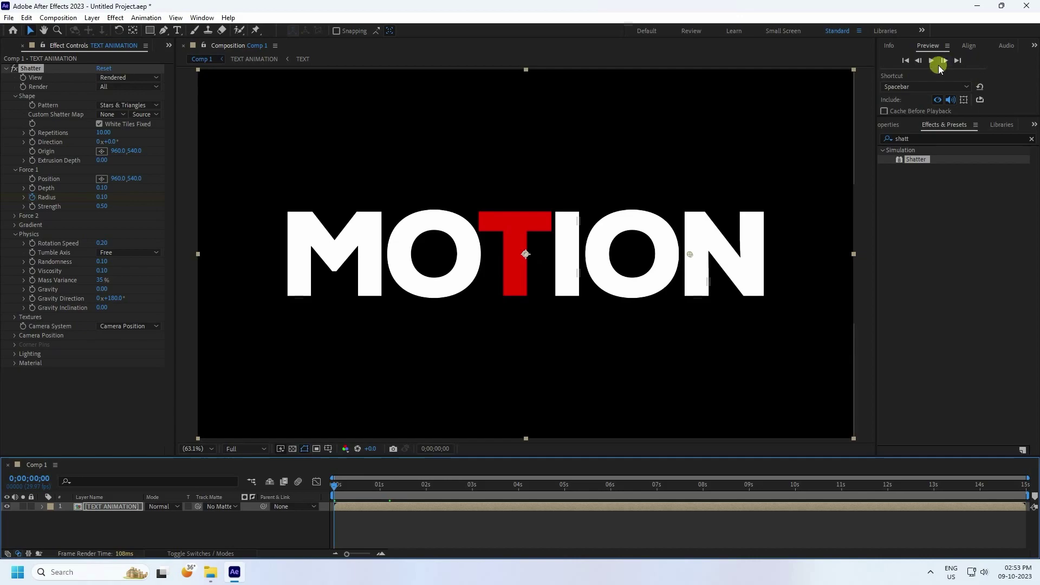
click(931, 61)
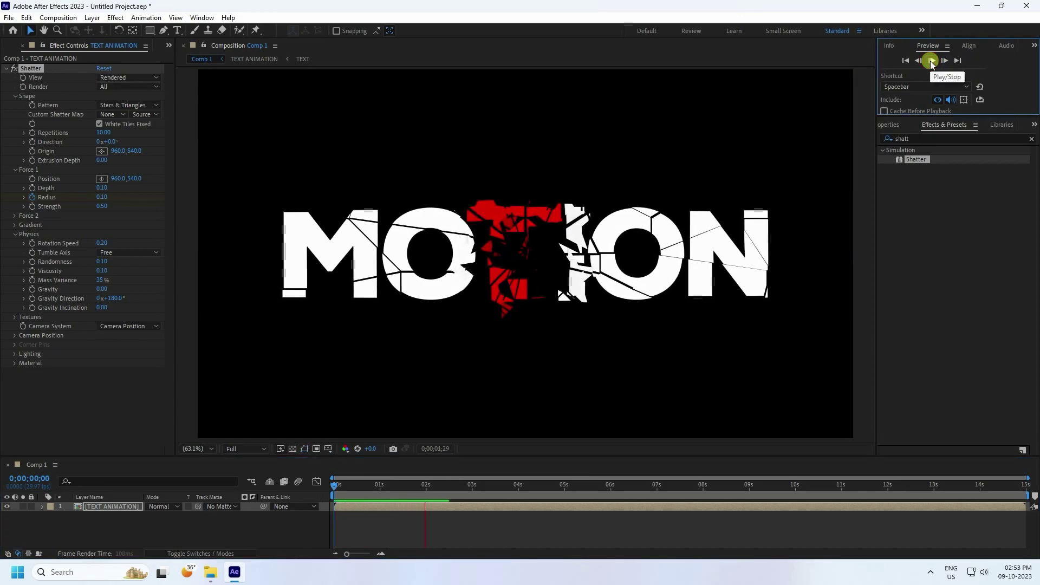
click(931, 61)
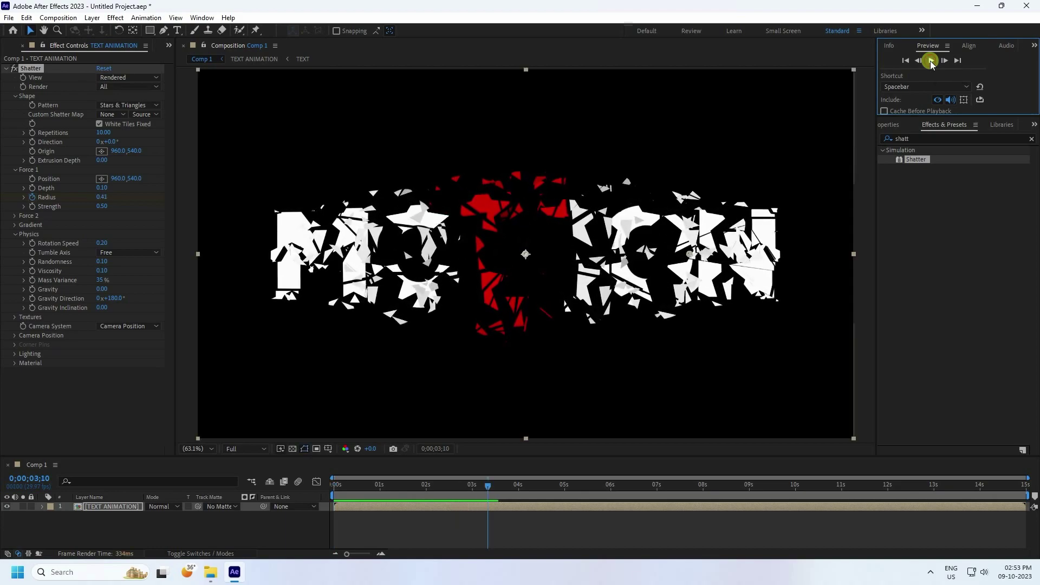
click(94, 506)
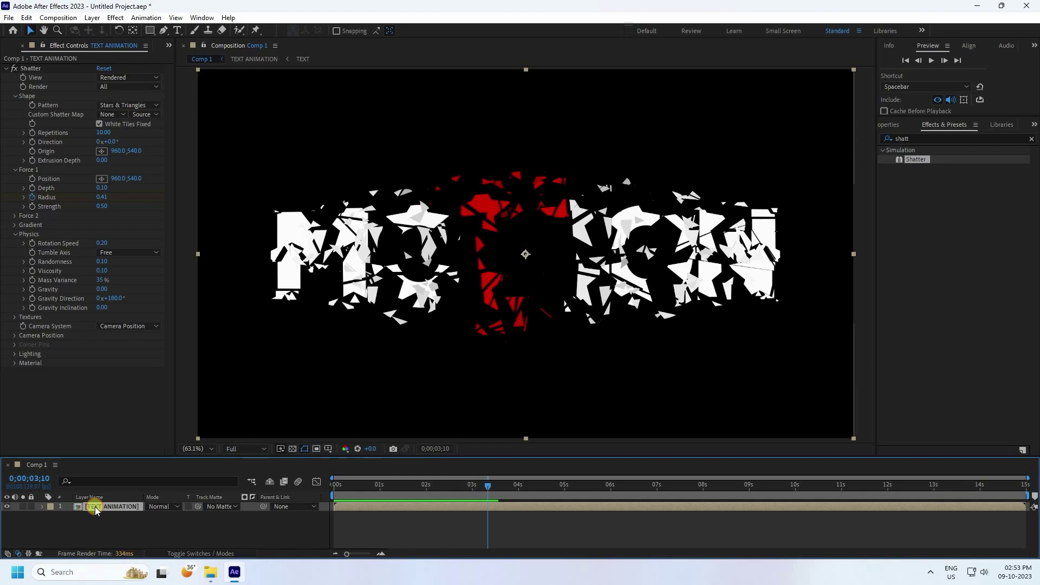
Step: Duplicate the TEXT ANIMATION layer and give the copy a Glass pattern with 50 repetitions
key(ctrl+d)
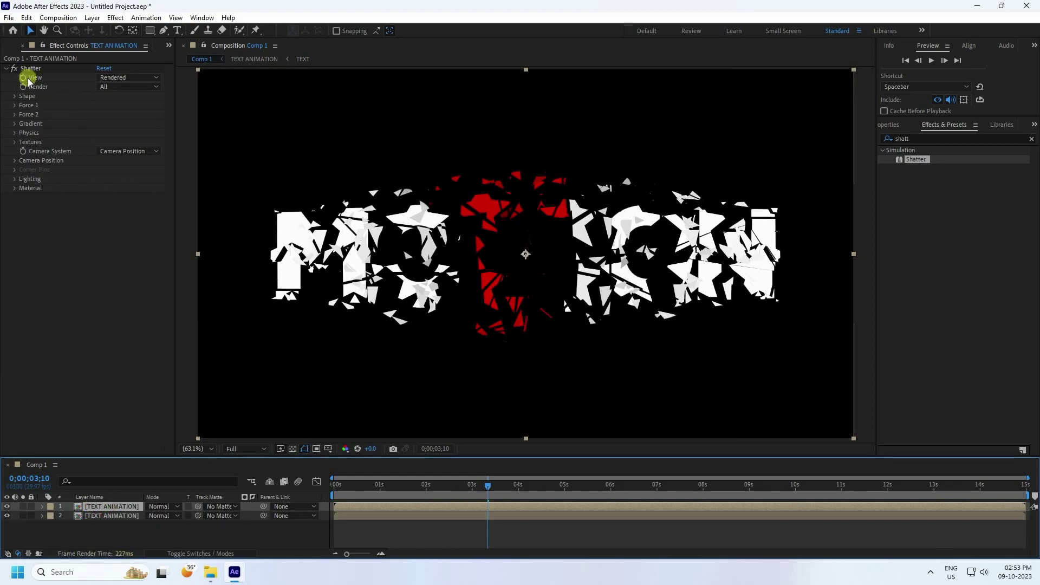
click(14, 96)
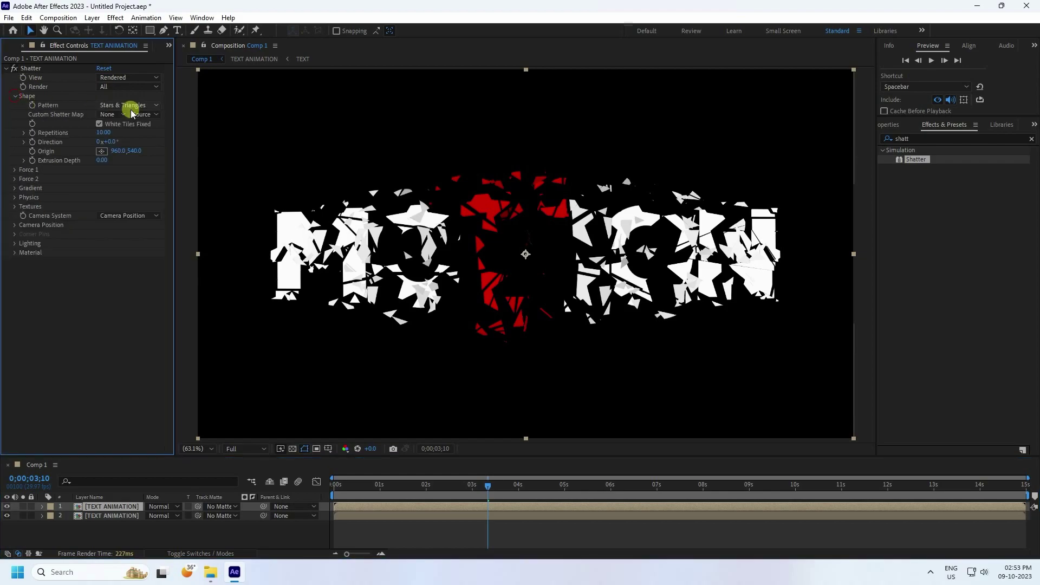
click(133, 106)
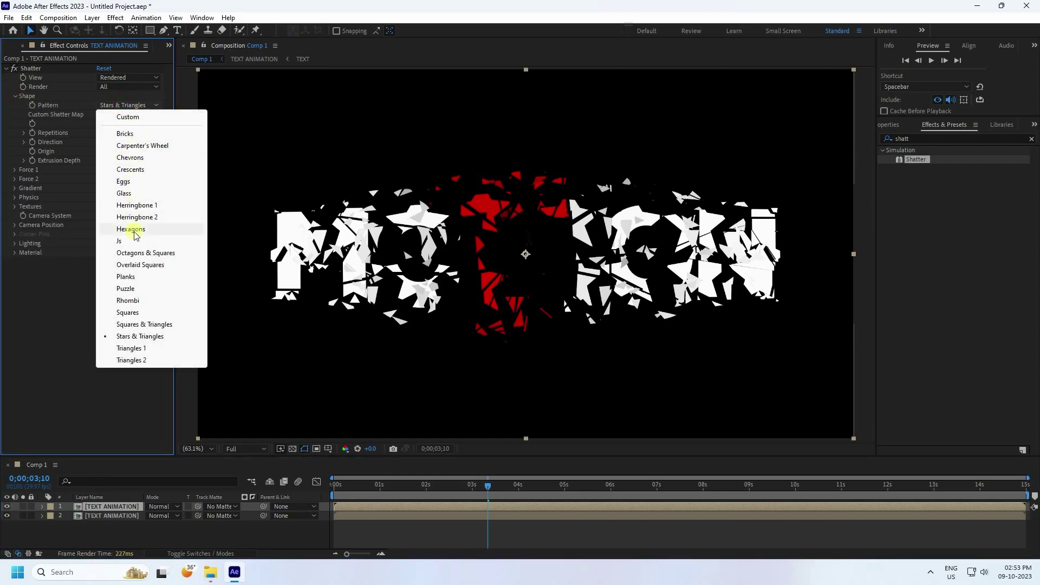
click(125, 194)
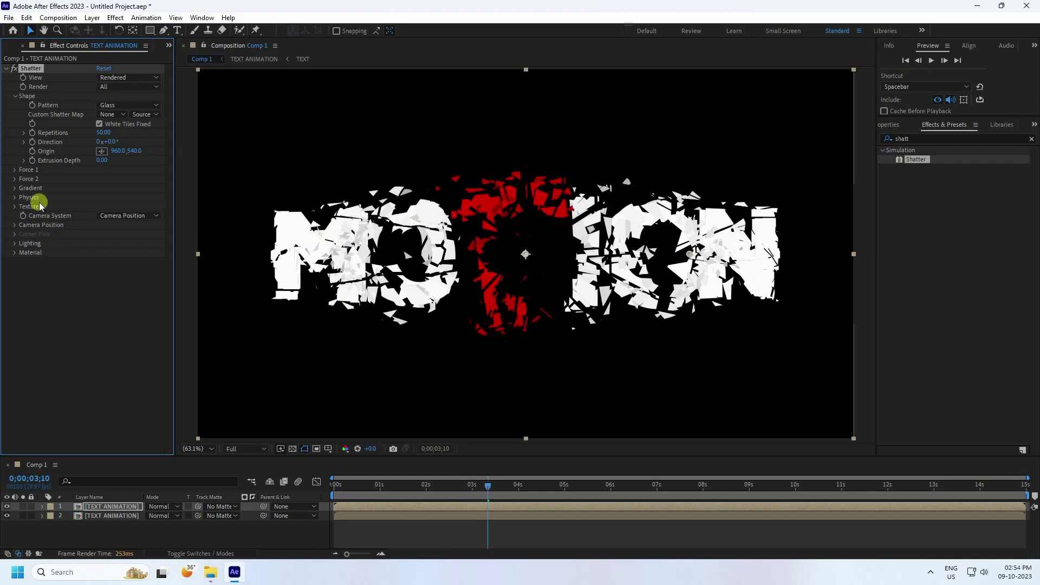
Step: Reveal the copy's Force 1 settings and animated Radius keyframes
click(14, 170)
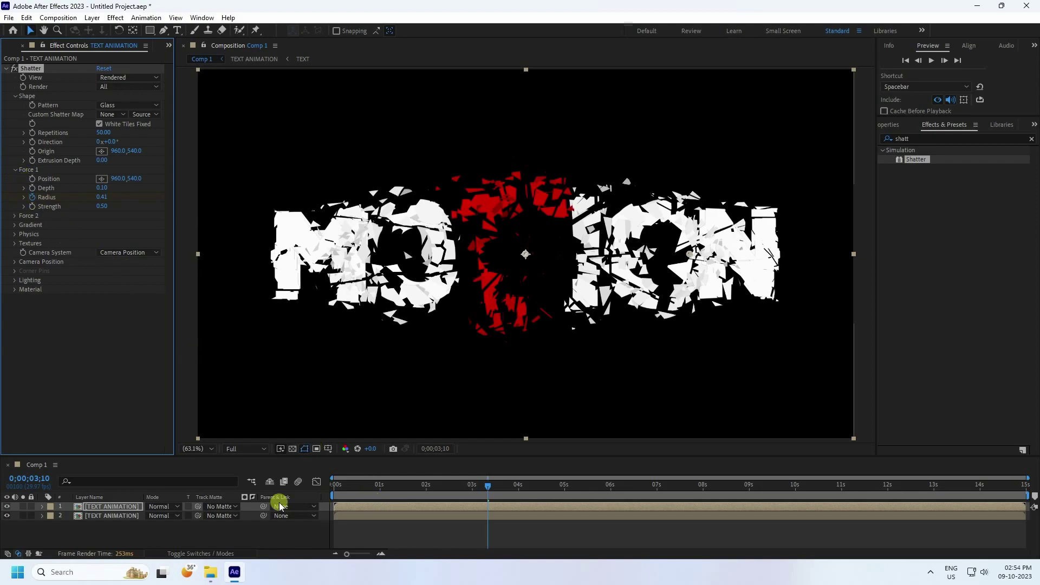
click(93, 506)
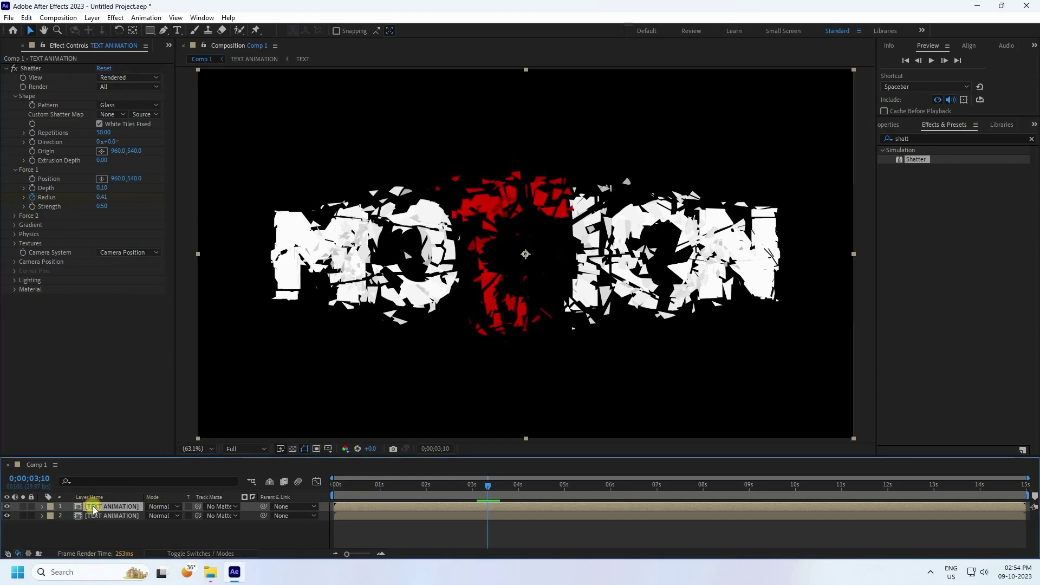
key(u)
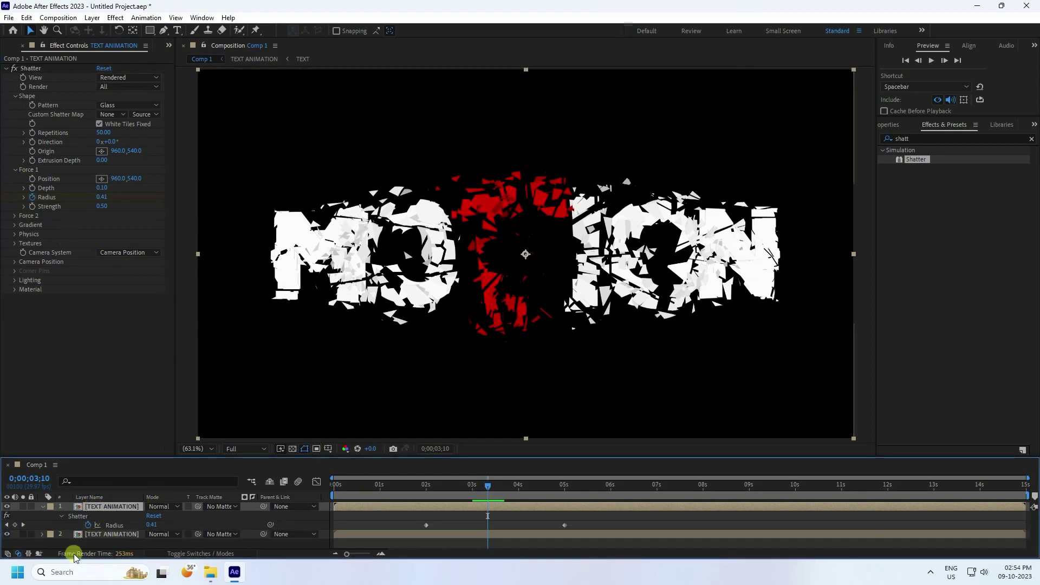
Step: Apply Easy Ease to all four Radius keyframes on both text layers
drag(151, 455, 150, 411)
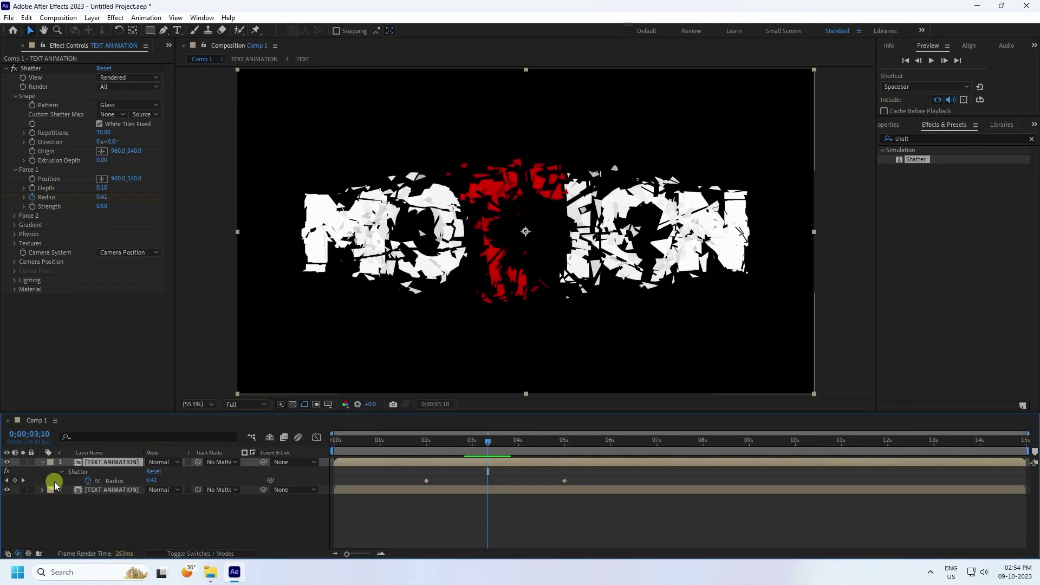
click(42, 461)
shift+click(54, 473)
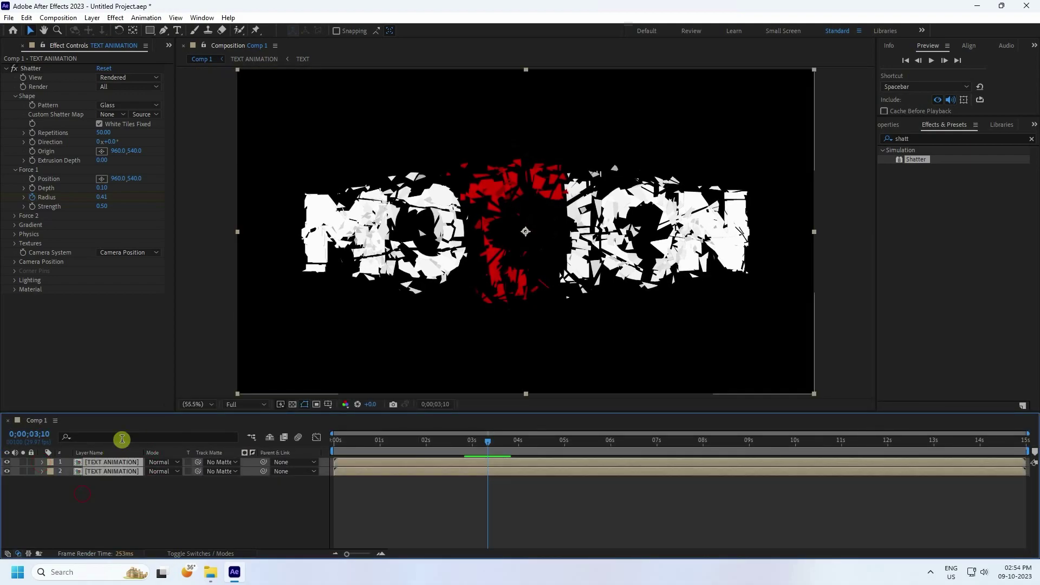
key(u)
drag(398, 525, 606, 473)
key(F9)
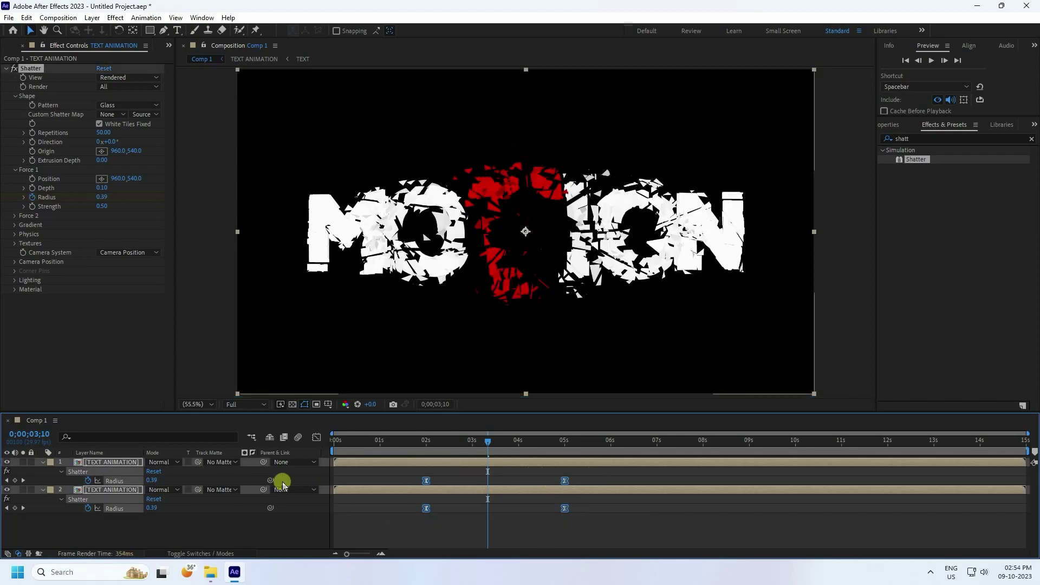
Step: Go to the 2-second Radius keyframe and begin editing its value
click(7, 481)
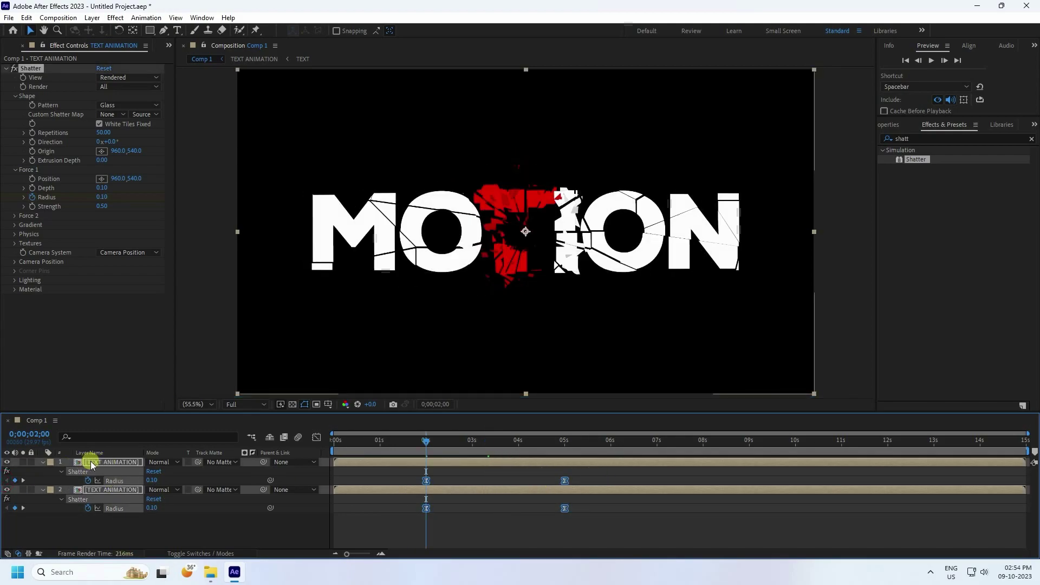
click(369, 528)
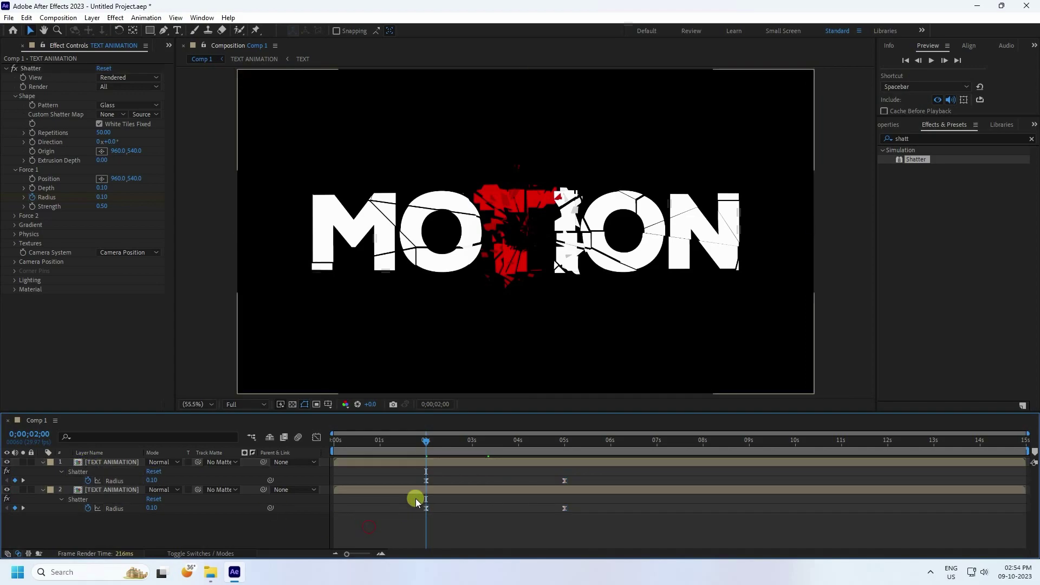
click(102, 198)
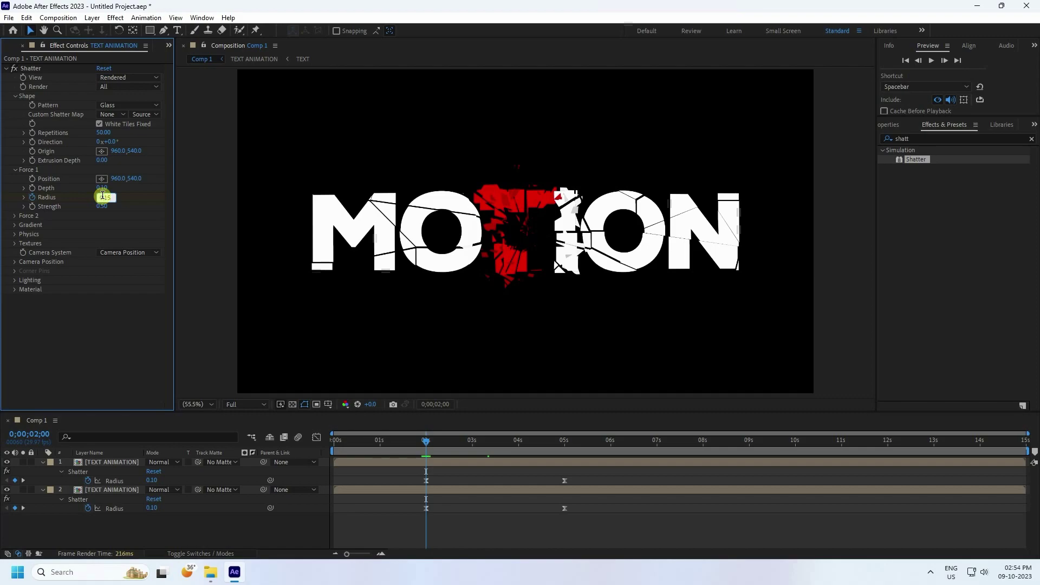
Step: Set the top layer's 2-second Radius to 0.15 and preview the shatter
text(0.15)
key(Return)
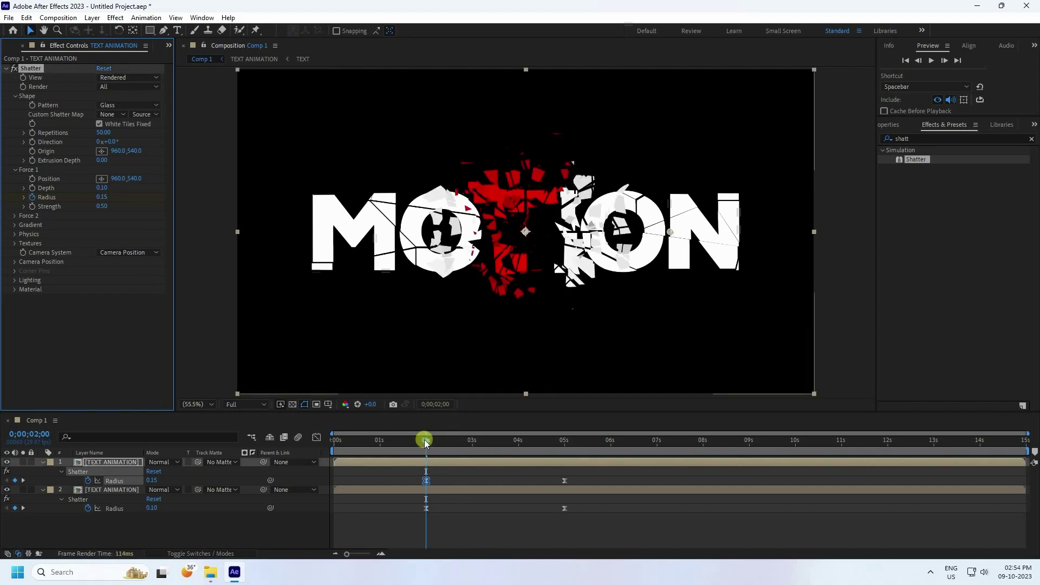
key(space)
click(931, 61)
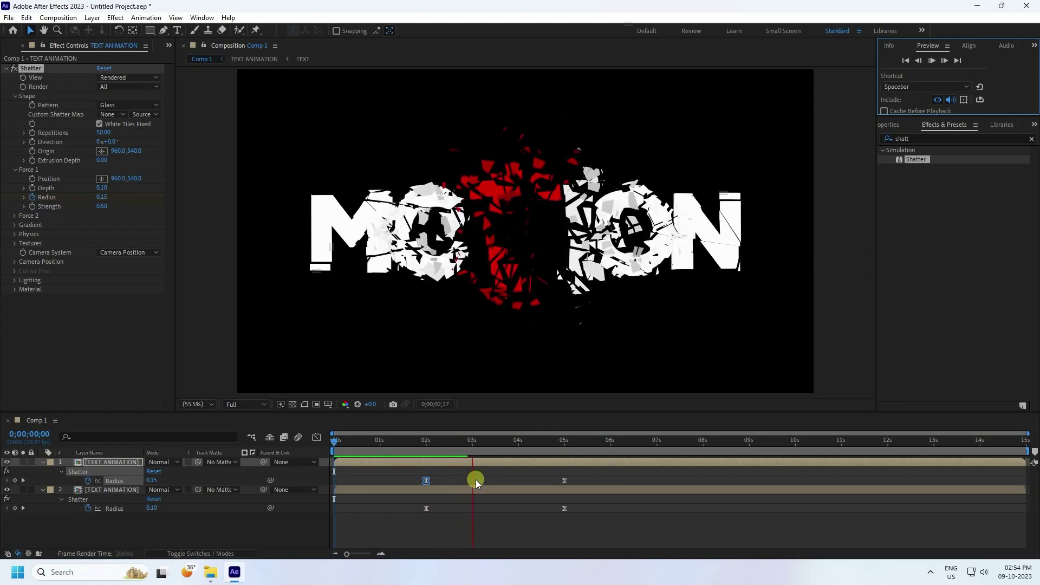
click(16, 234)
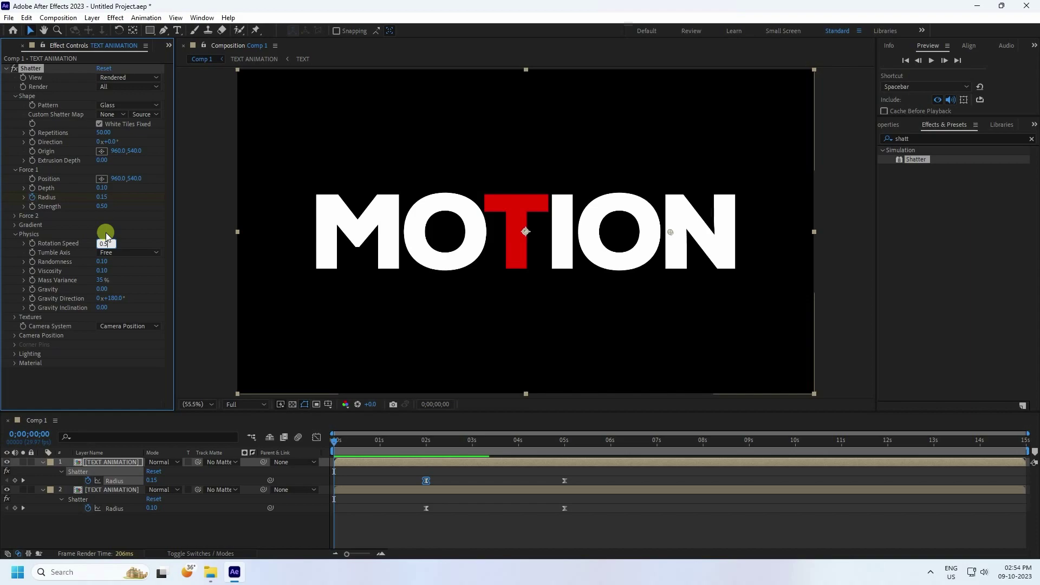
Step: Set Rotation Speed 0.50 and Mass Variance 50%, then preview until 0;00;03;24
click(36, 289)
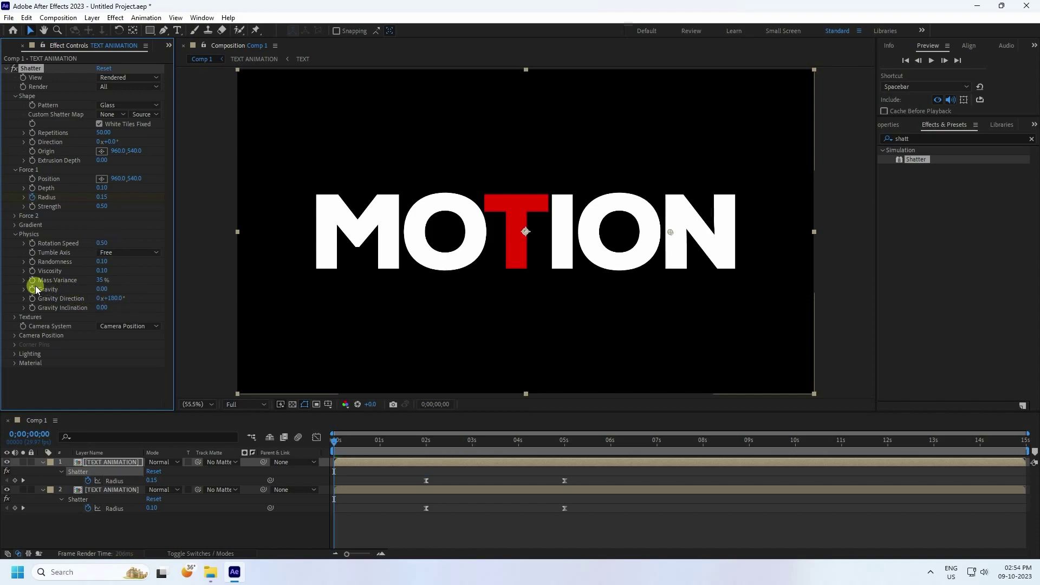
click(111, 280)
click(931, 60)
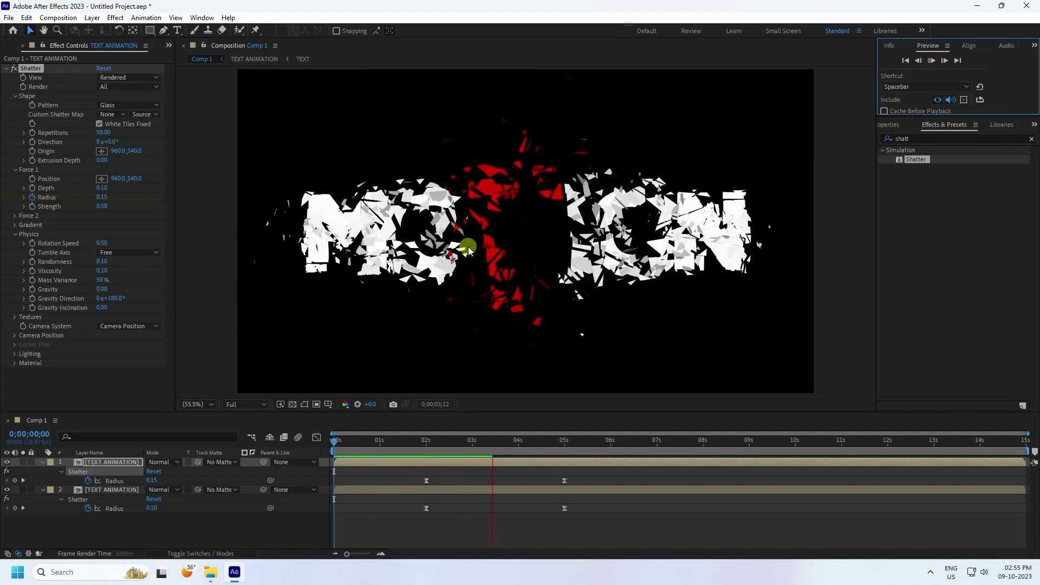
click(931, 60)
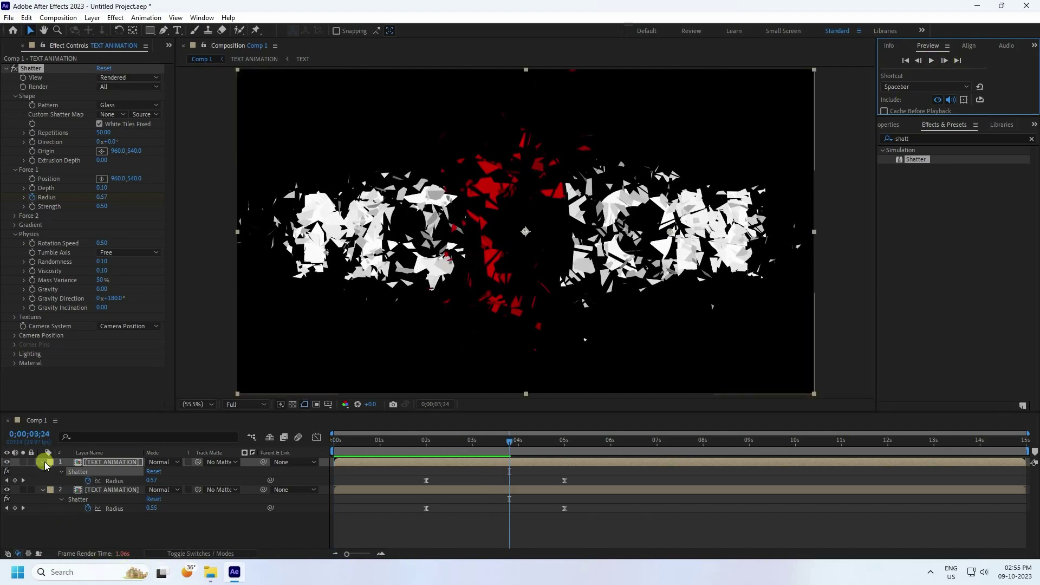
Step: Collapse both text layers and duplicate the top one
click(43, 461)
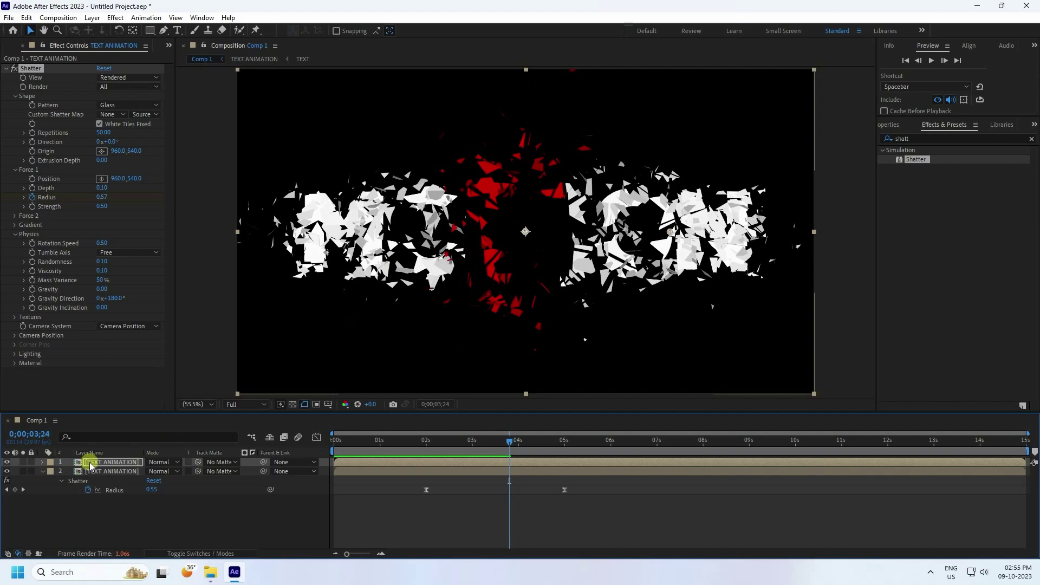
click(42, 471)
click(99, 463)
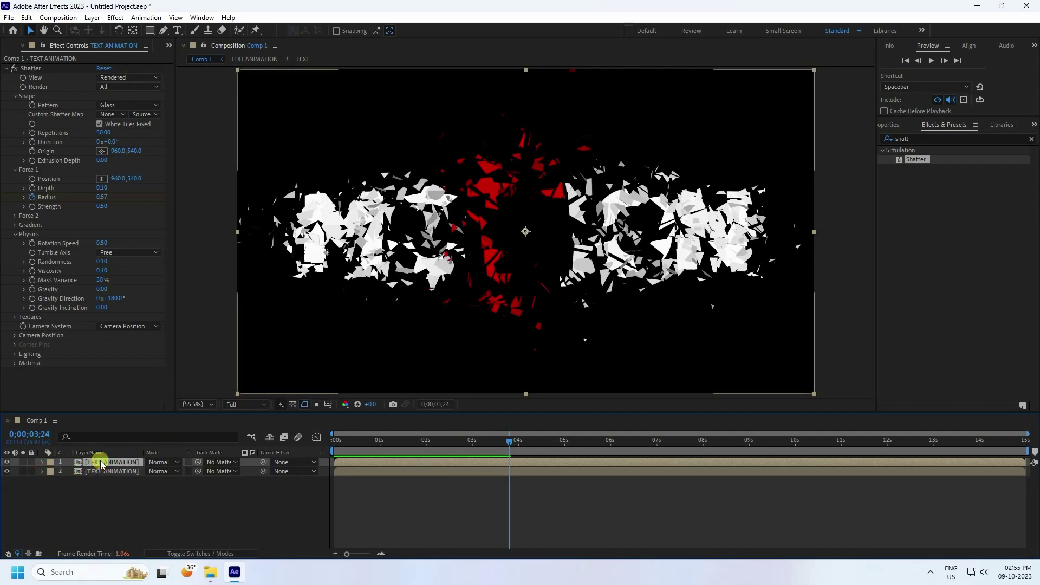
key(ctrl+d)
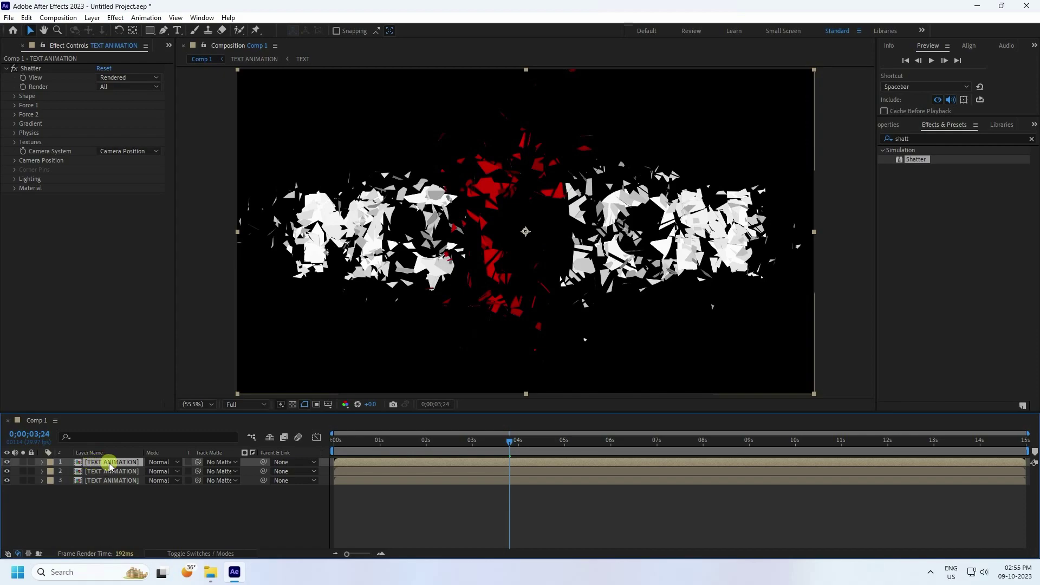
Step: Set the new copy's Shatter Repetitions to 200
click(15, 96)
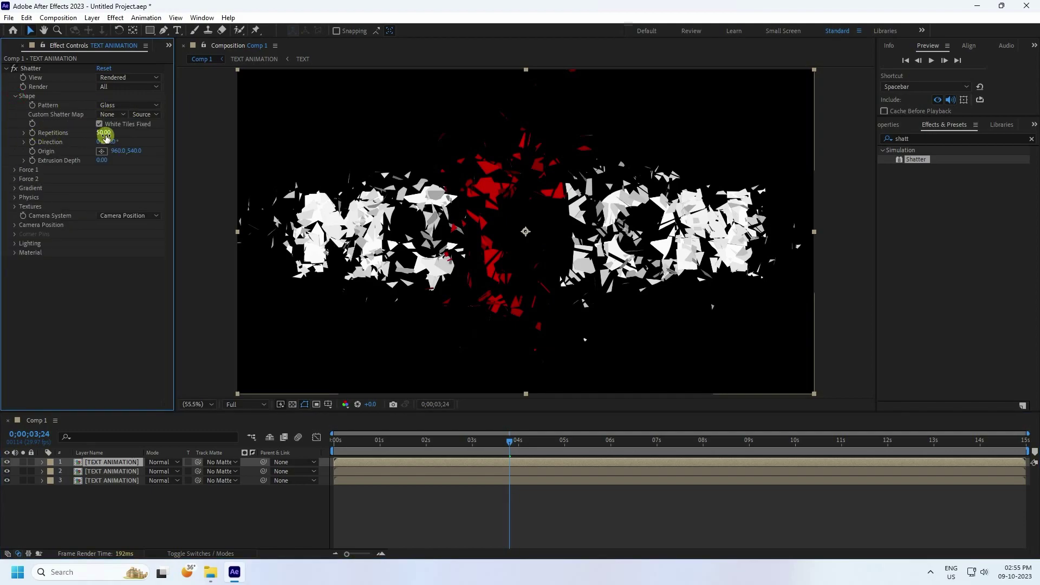
click(108, 133)
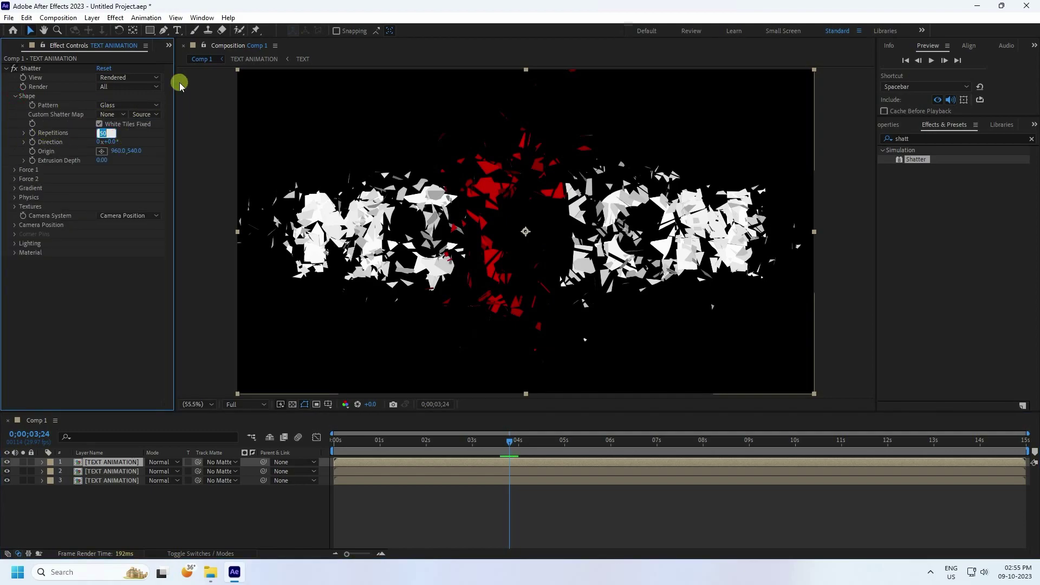
key(Return)
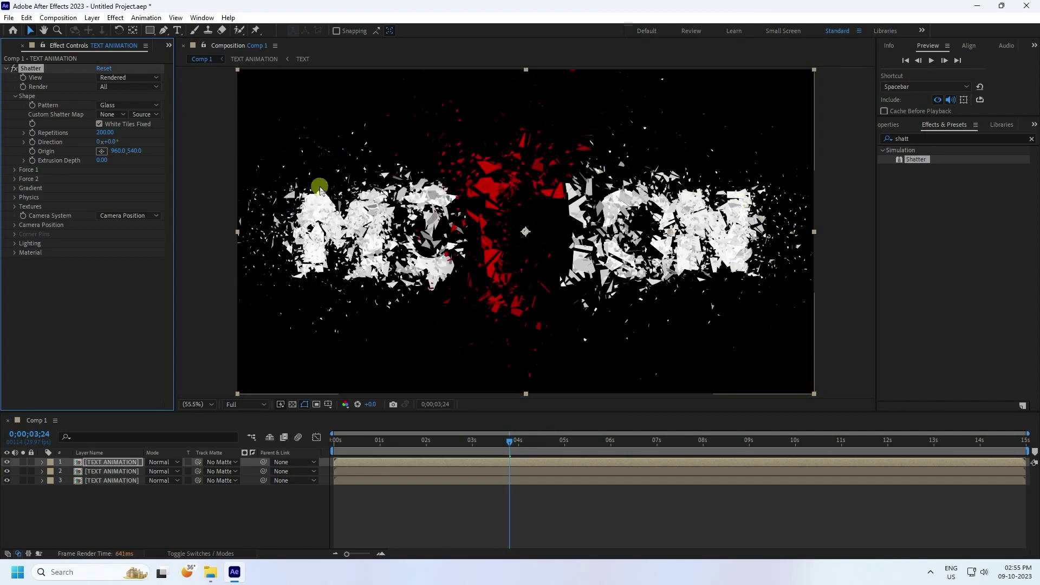
click(15, 170)
Step: Set the top layer's 2-second Radius keyframe to 0.12
click(106, 463)
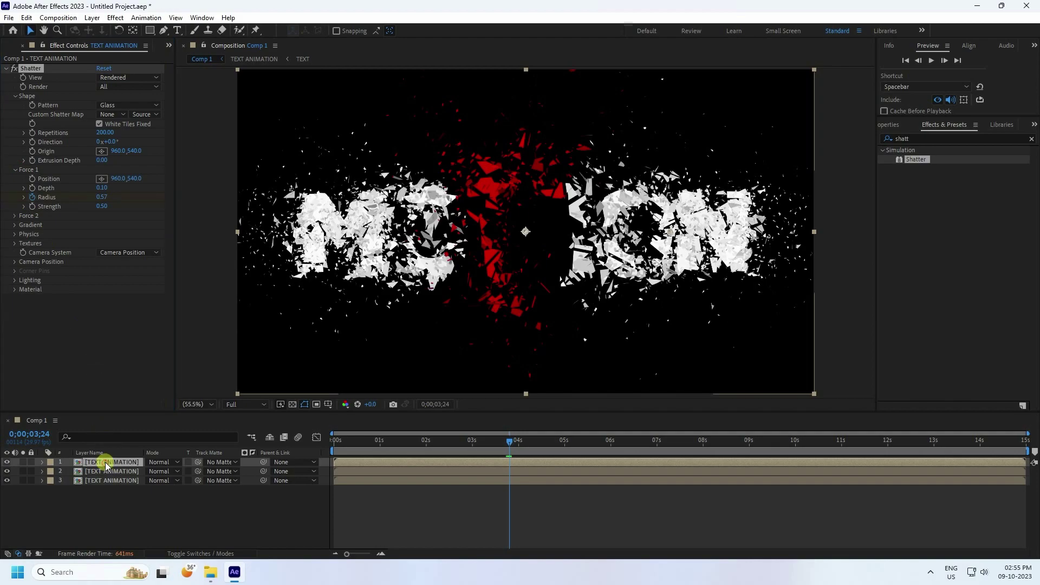
key(u)
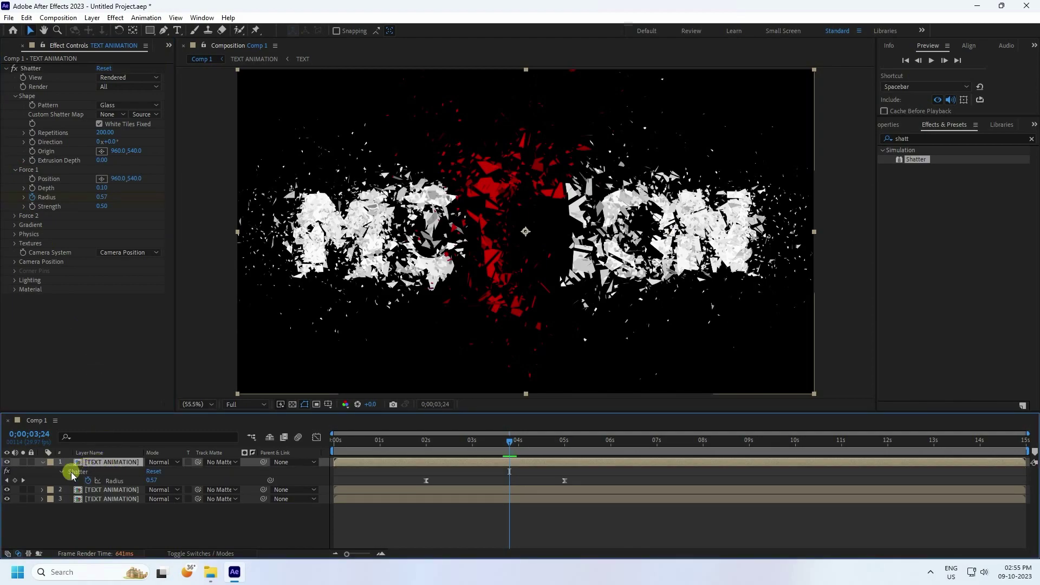
click(6, 480)
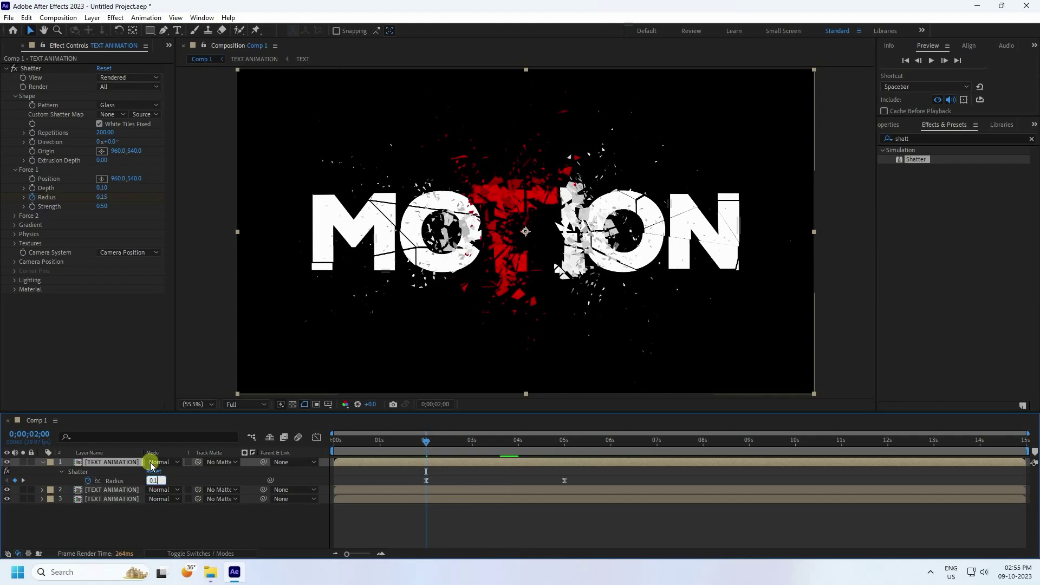
key(Return)
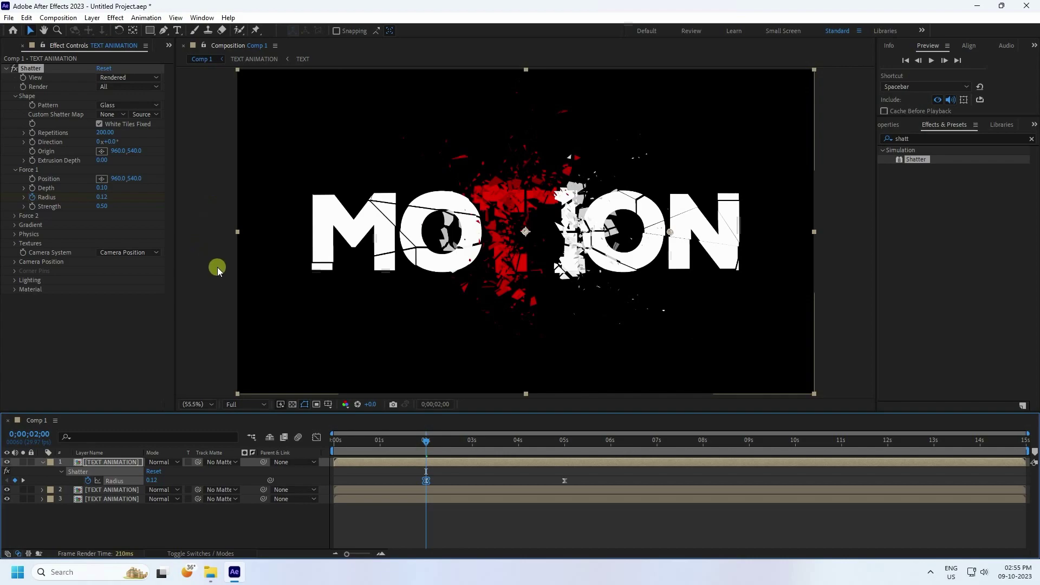
Step: Set Physics Rotation Speed to 0.40 and Mass Variance to 30%, then rewind to 0
click(15, 243)
click(14, 244)
click(15, 234)
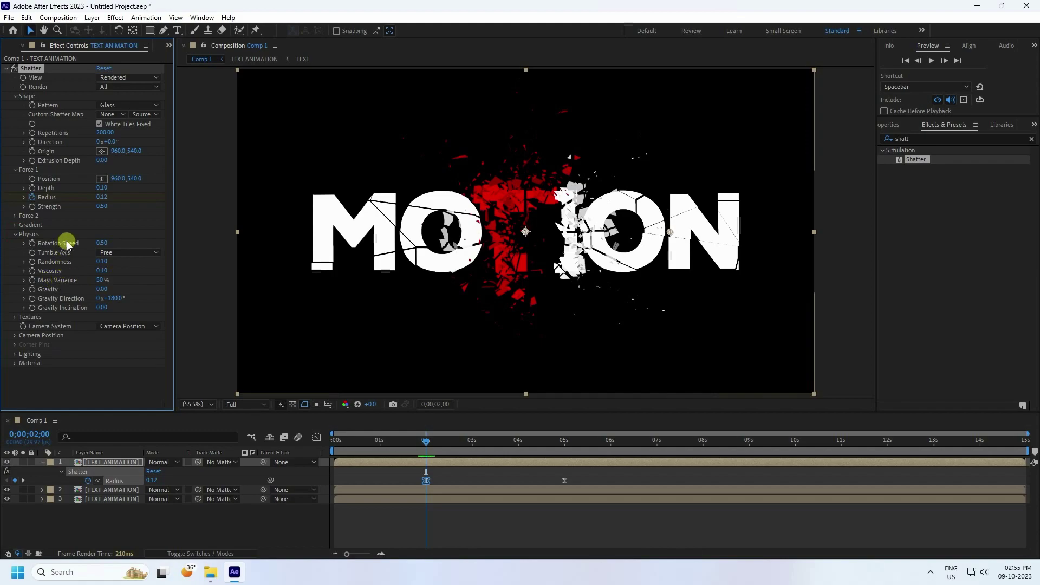
click(106, 234)
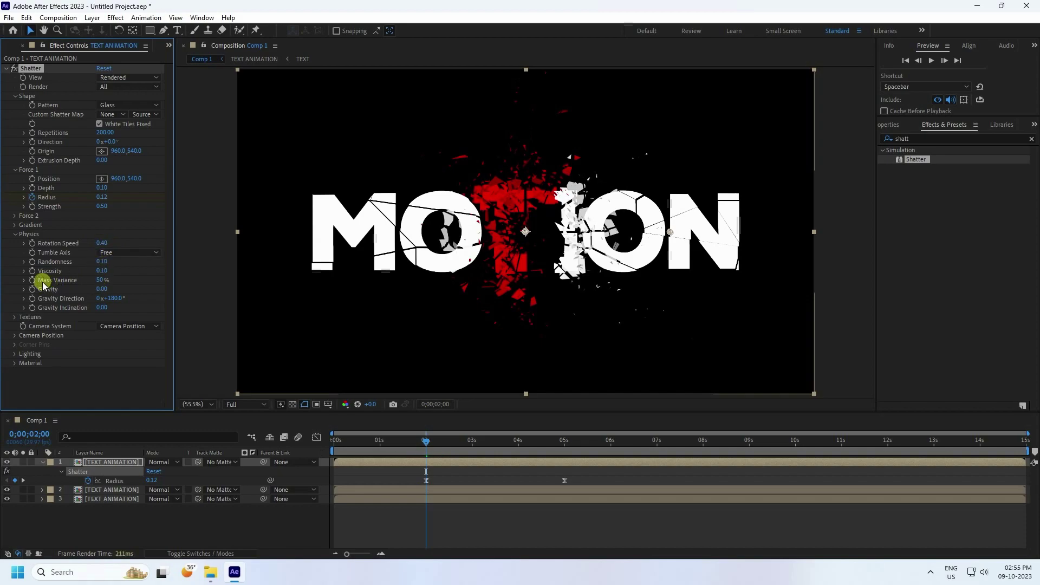
click(100, 280)
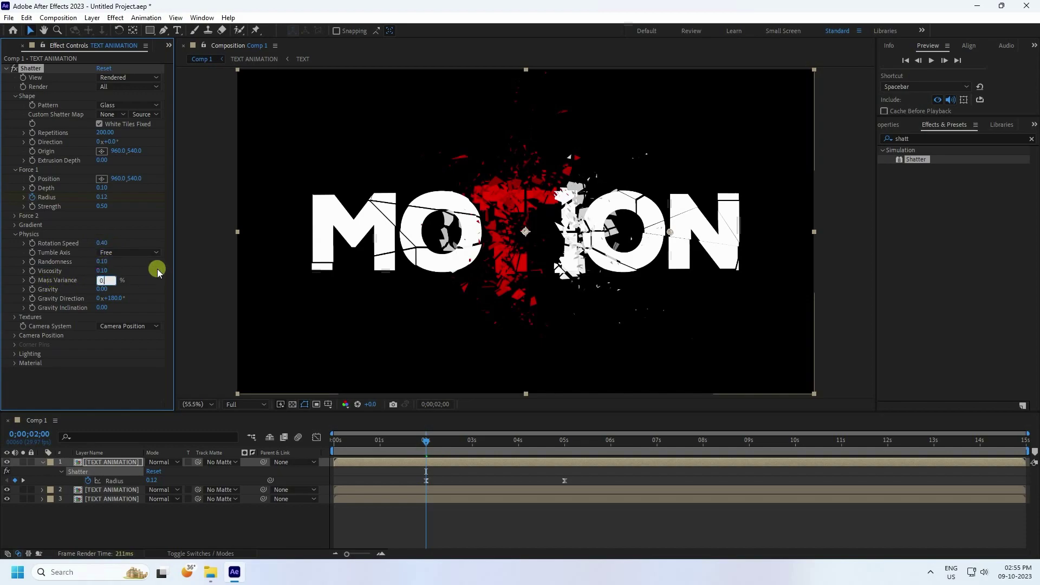
click(99, 280)
click(99, 280)
key(Return)
drag(426, 441, 335, 441)
Step: Preview the shatter, stop near 0;00;01;06, and zoom in to inspect MOTION
click(931, 60)
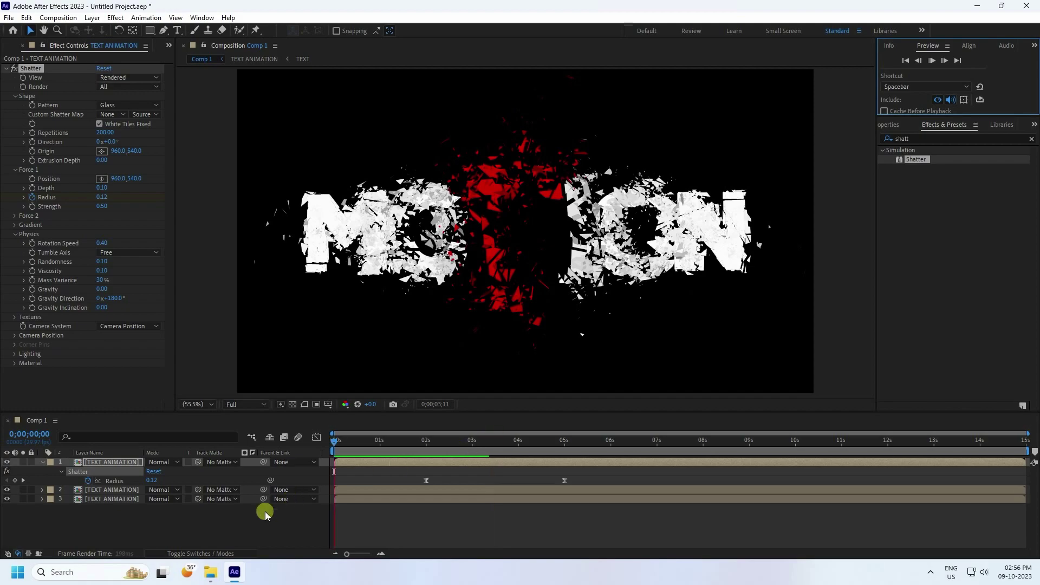
click(482, 265)
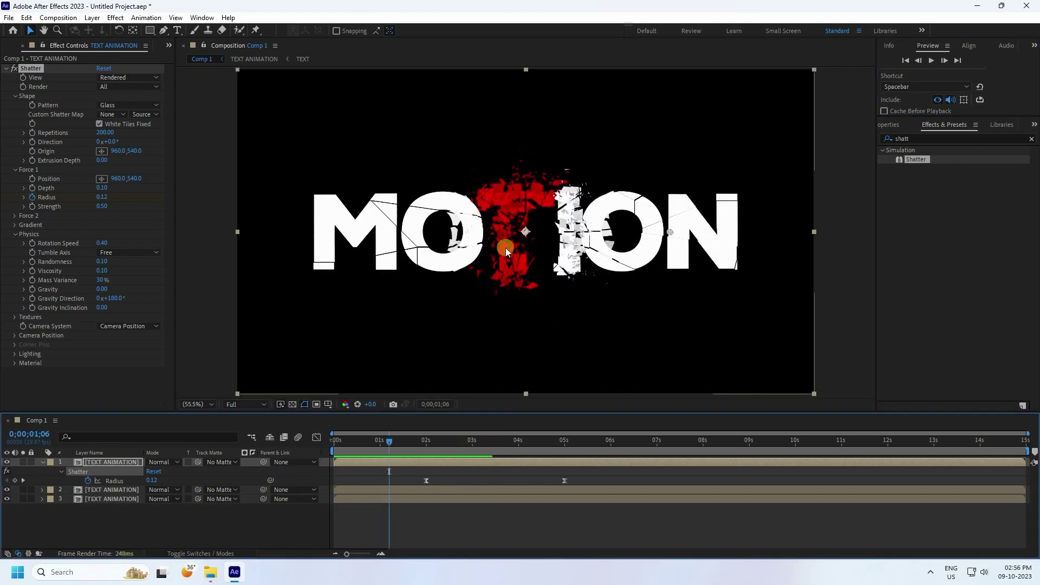
key(period)
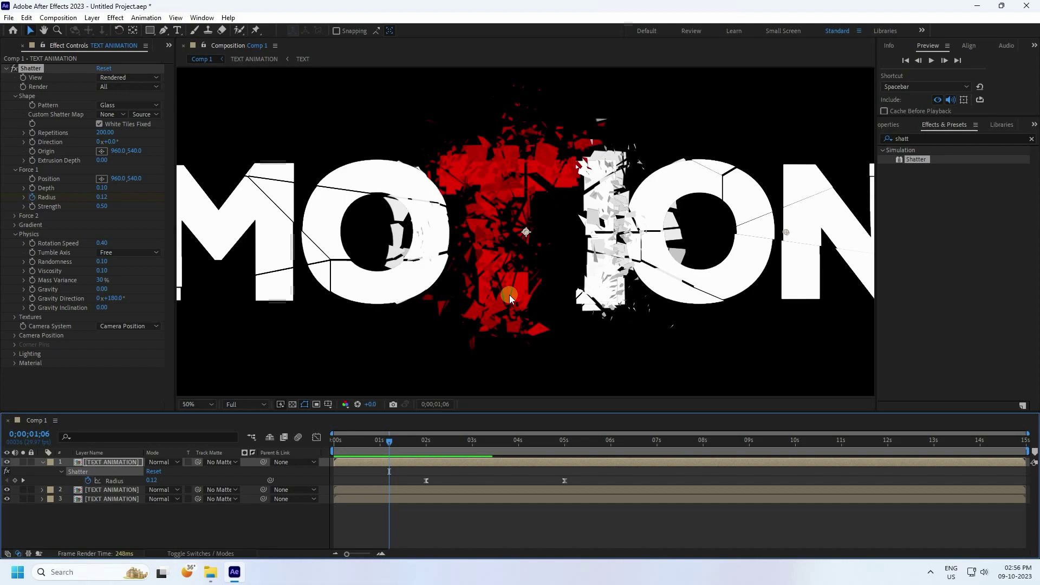
key(comma)
key(comma)
Step: Toggle layers 2 and 3 to identify them, then edit layer 3's Shatter Repetitions
click(7, 490)
click(7, 489)
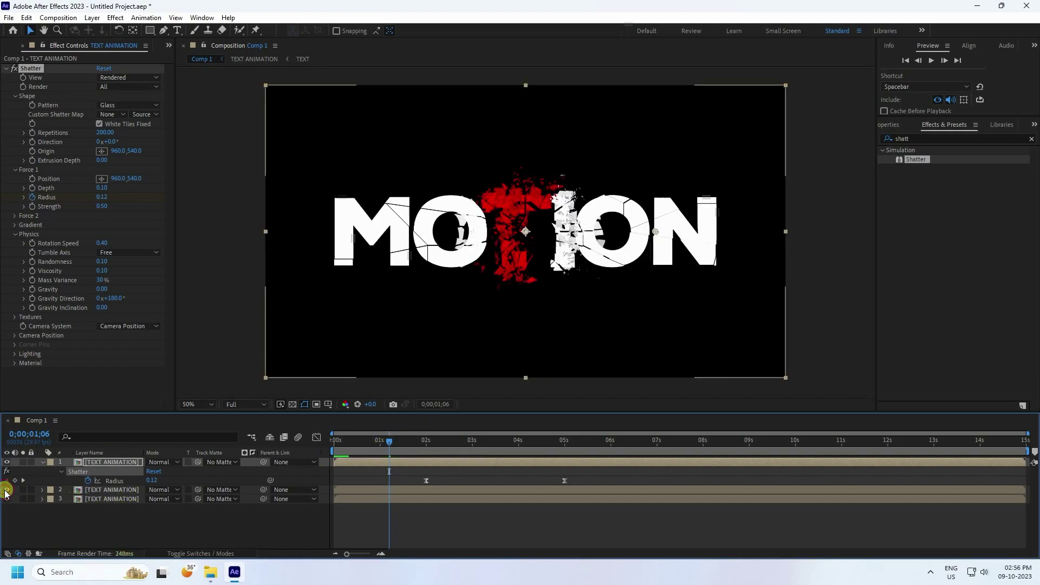
click(6, 500)
click(7, 500)
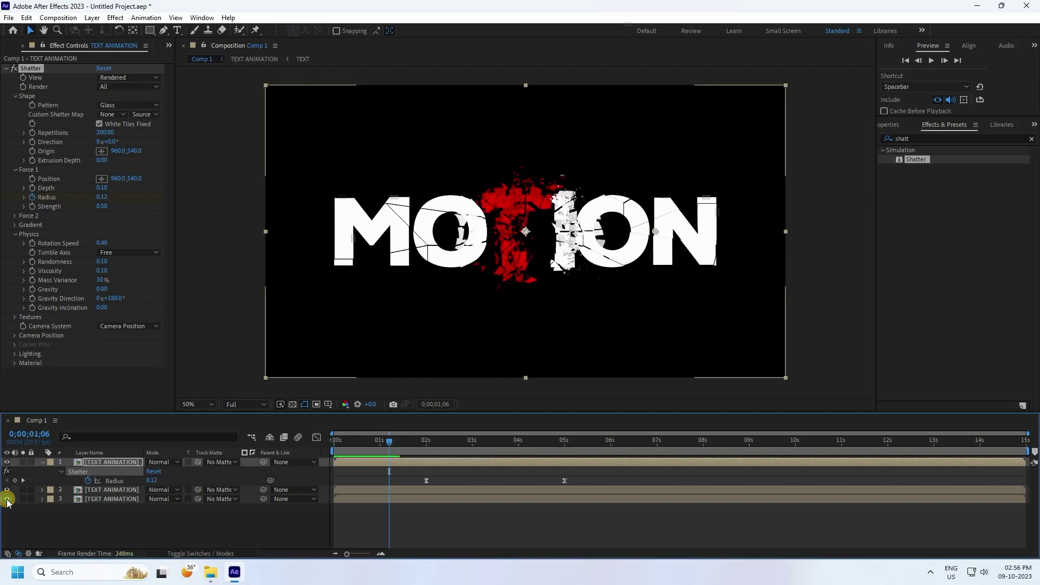
click(7, 500)
click(6, 500)
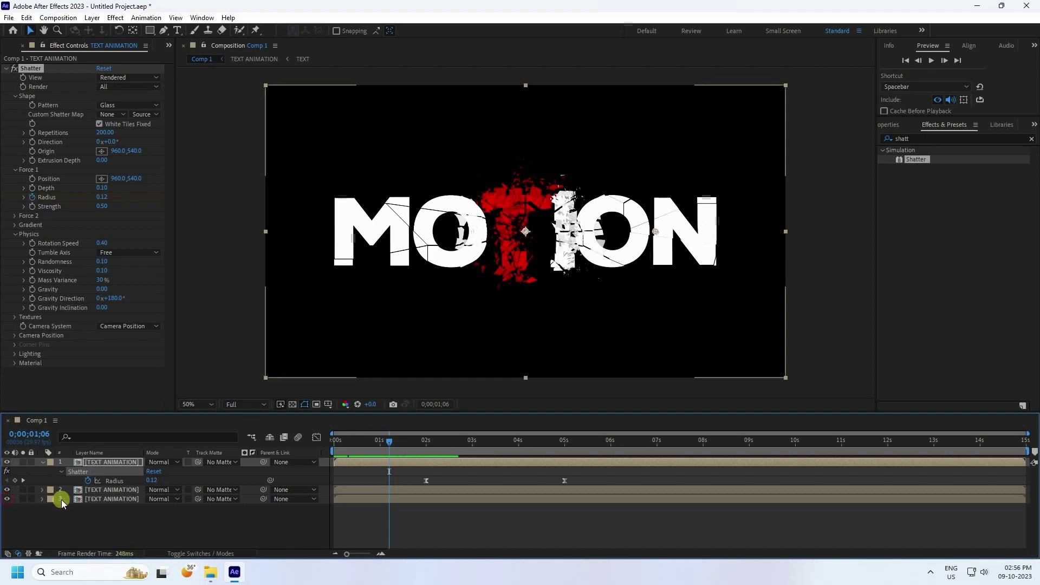
click(110, 499)
click(103, 133)
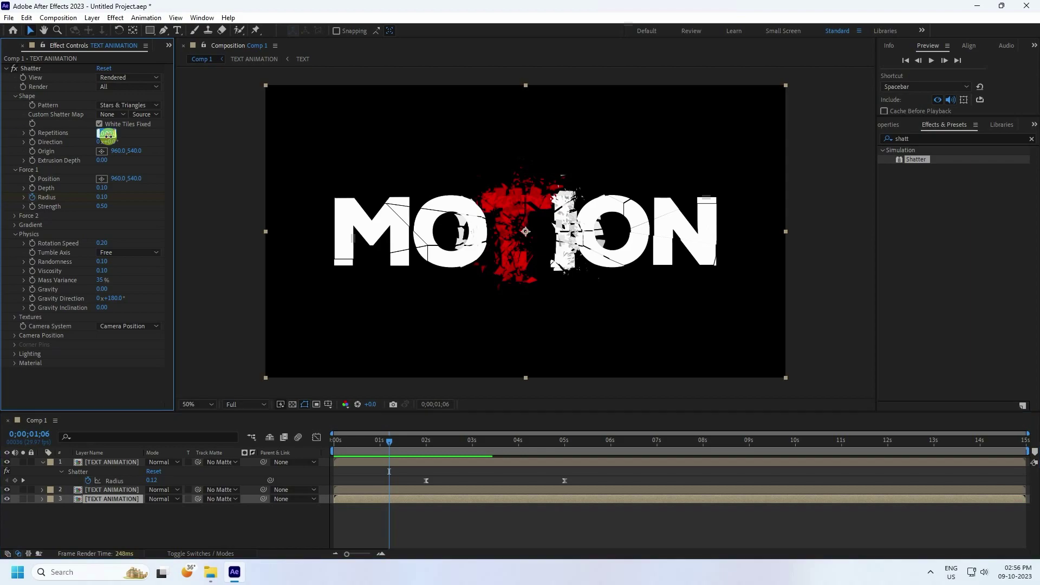
Step: Set the third layer's Shatter Repetitions to 20 and preview from the start, stopping at 3;14
text(20)
key(Return)
drag(387, 441, 291, 453)
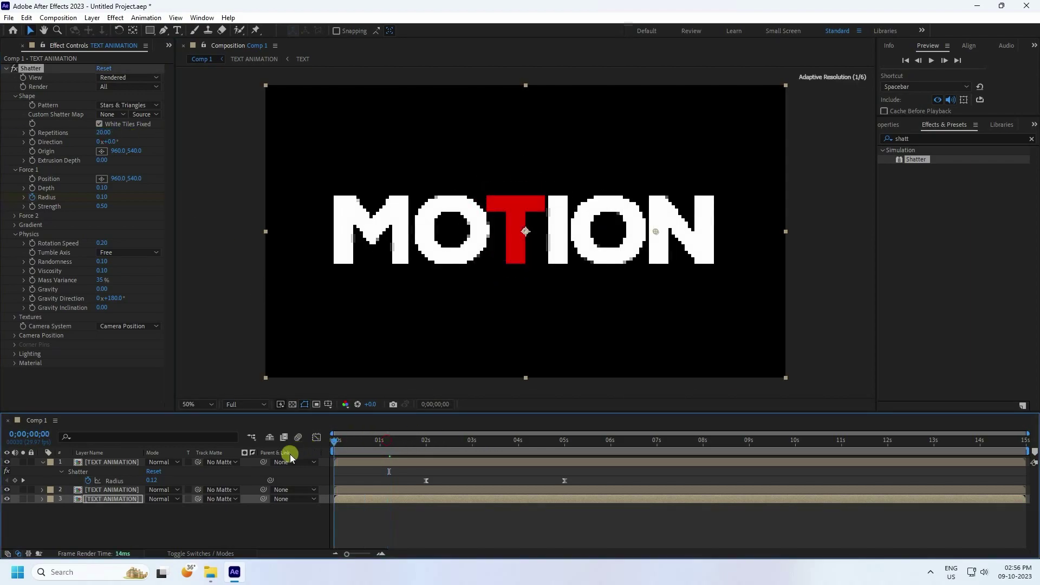
click(931, 60)
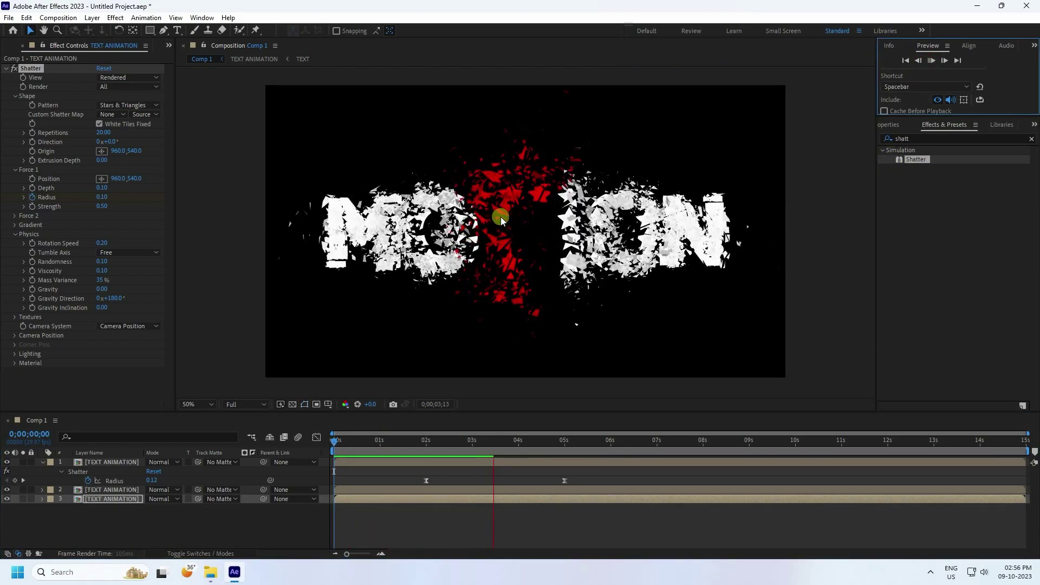
click(492, 441)
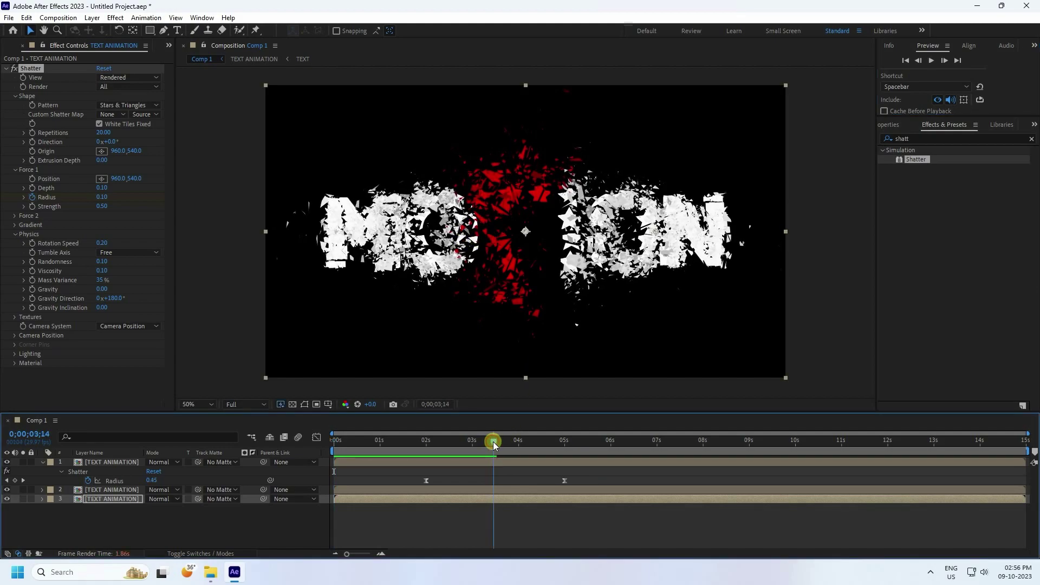
Step: Collapse the top layer's properties and reselect the third TEXT ANIMATION layer
click(104, 514)
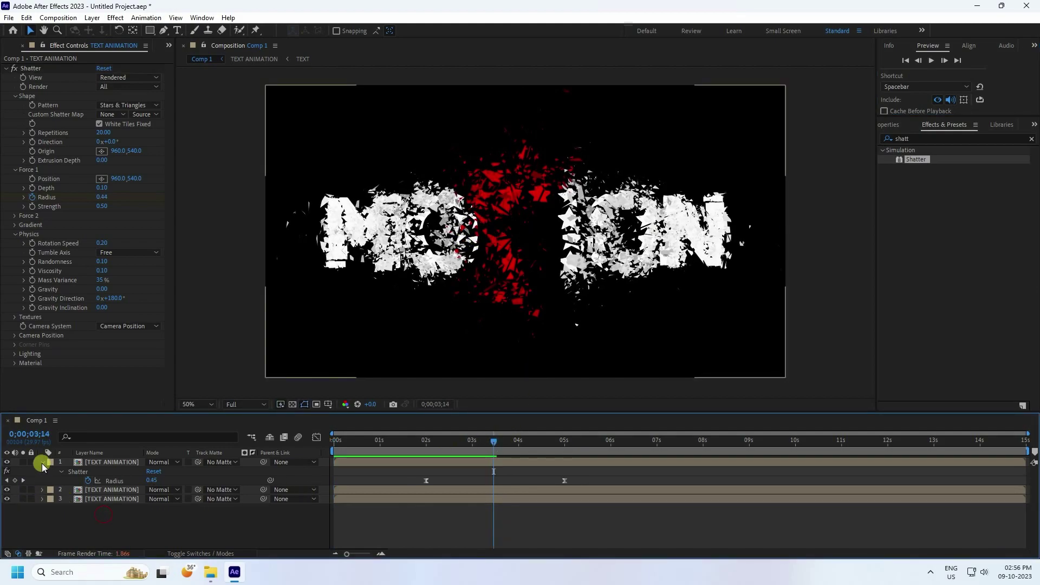
click(42, 462)
click(86, 462)
click(89, 481)
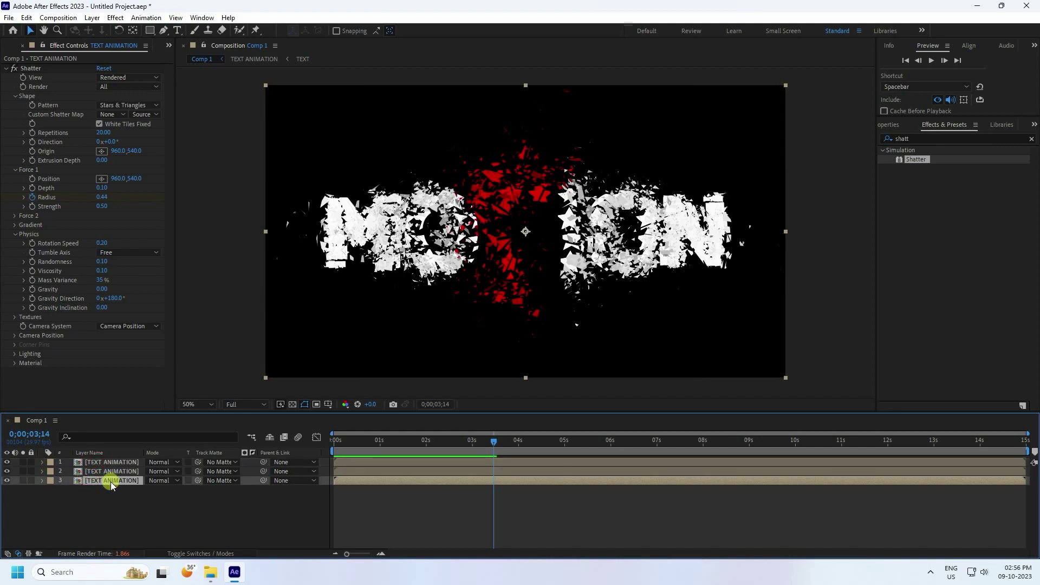
Step: Duplicate the third shatter layer with Ctrl+D, move the copy to the top, and enter Repetitions 30
key(ctrl+d)
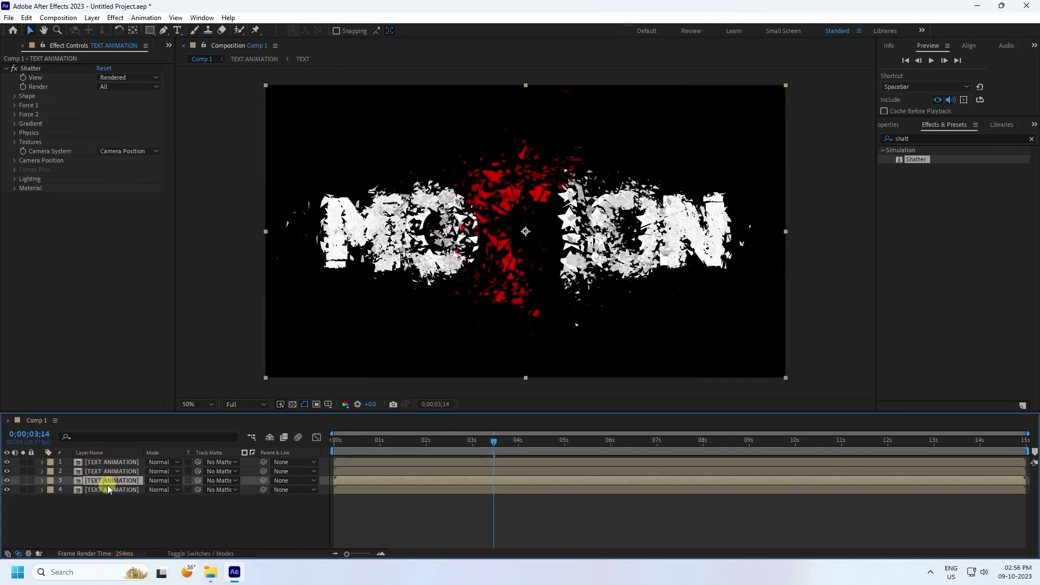
drag(105, 482, 105, 460)
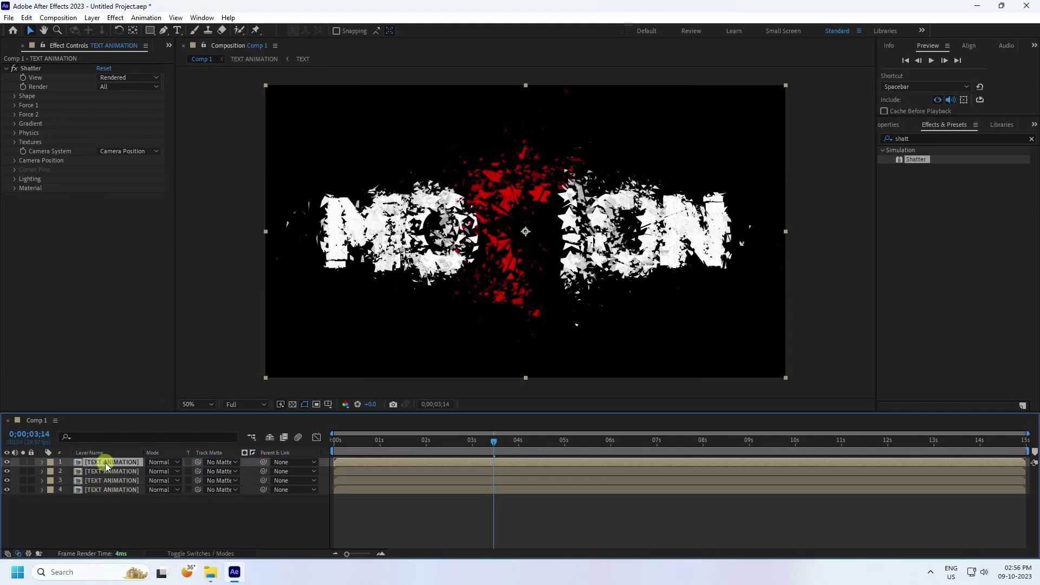
click(14, 96)
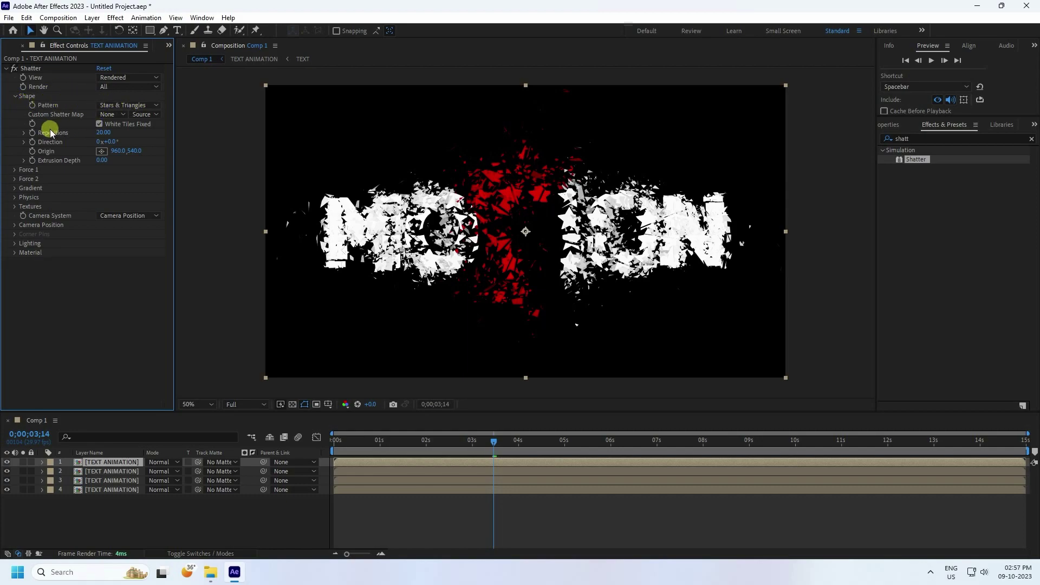
click(106, 133)
text(30)
Step: Confirm Repetitions 30 and set the top layer's first Radius keyframe at 2;00 to 0.16
click(118, 175)
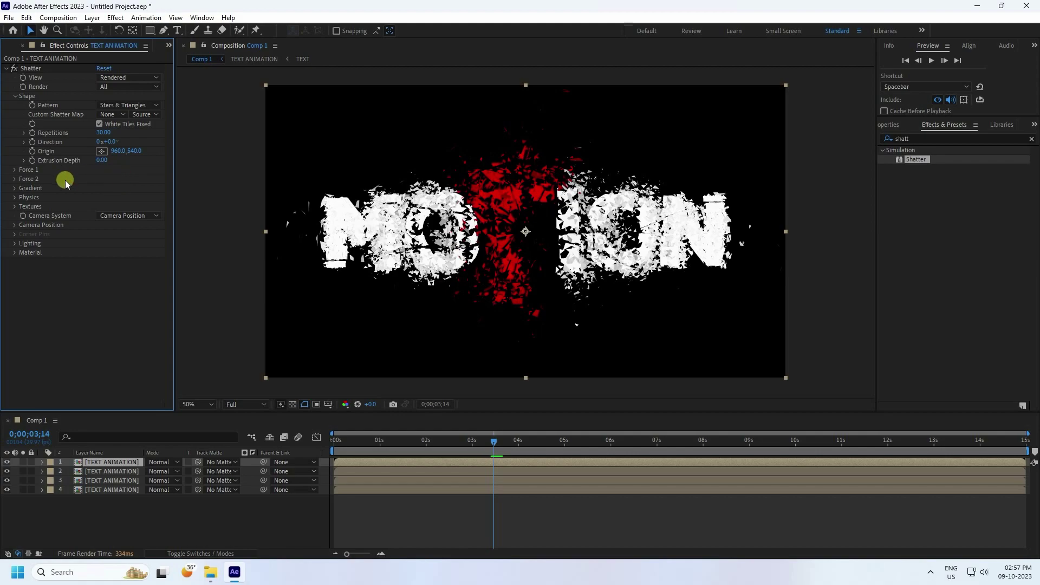
click(15, 170)
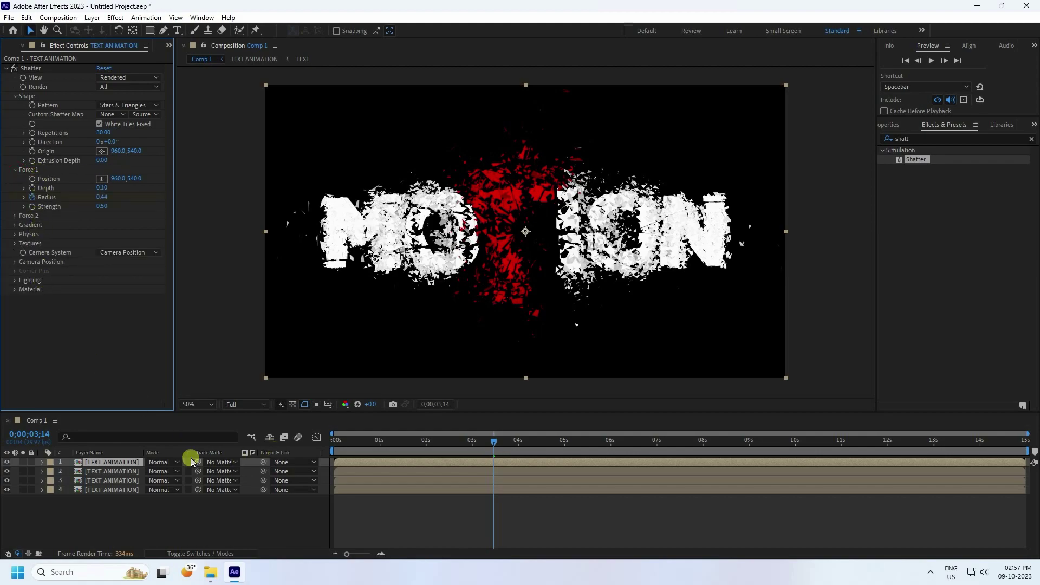
click(95, 464)
key(u)
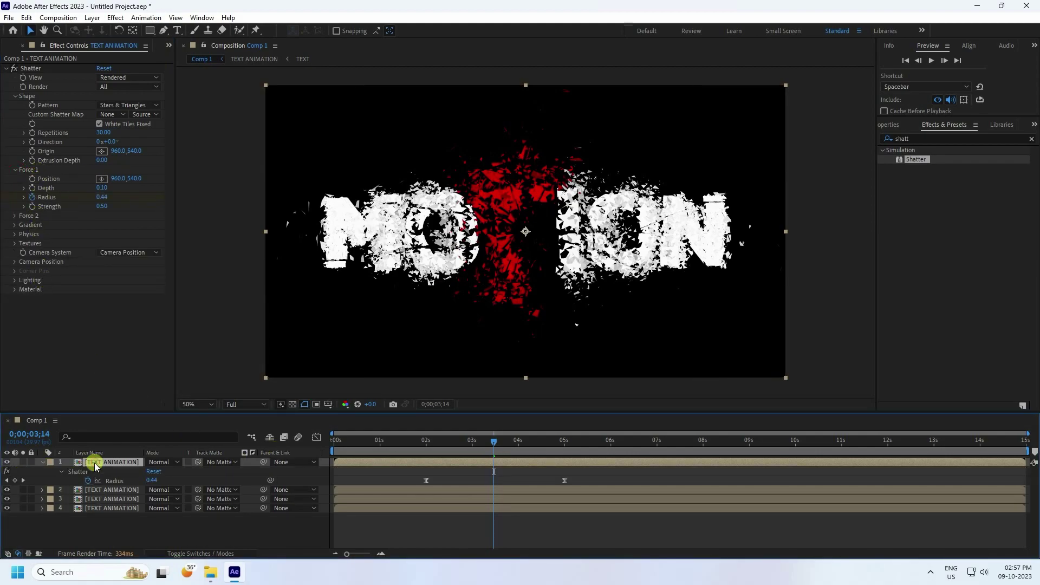
click(6, 480)
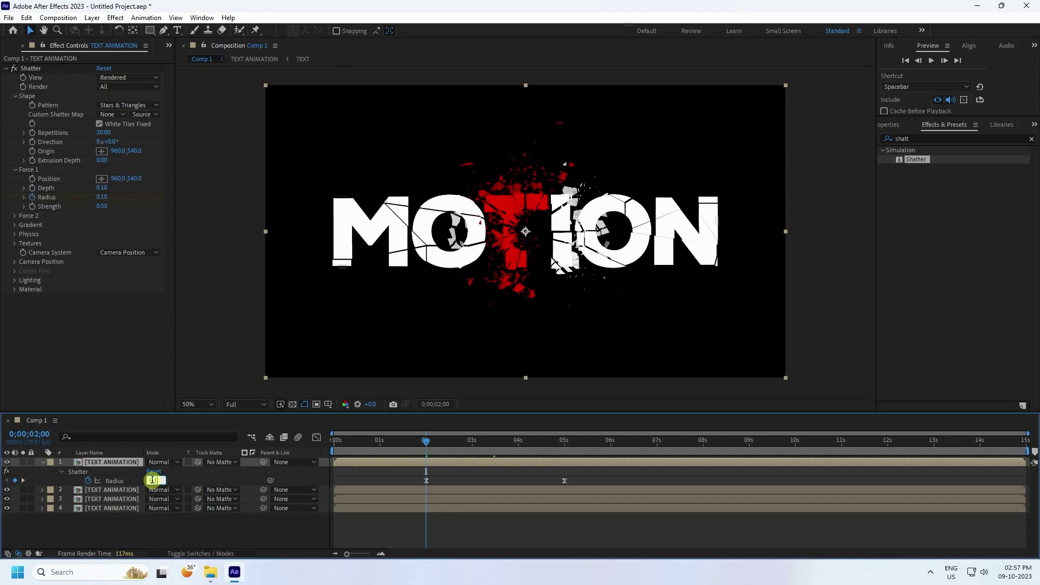
key(Return)
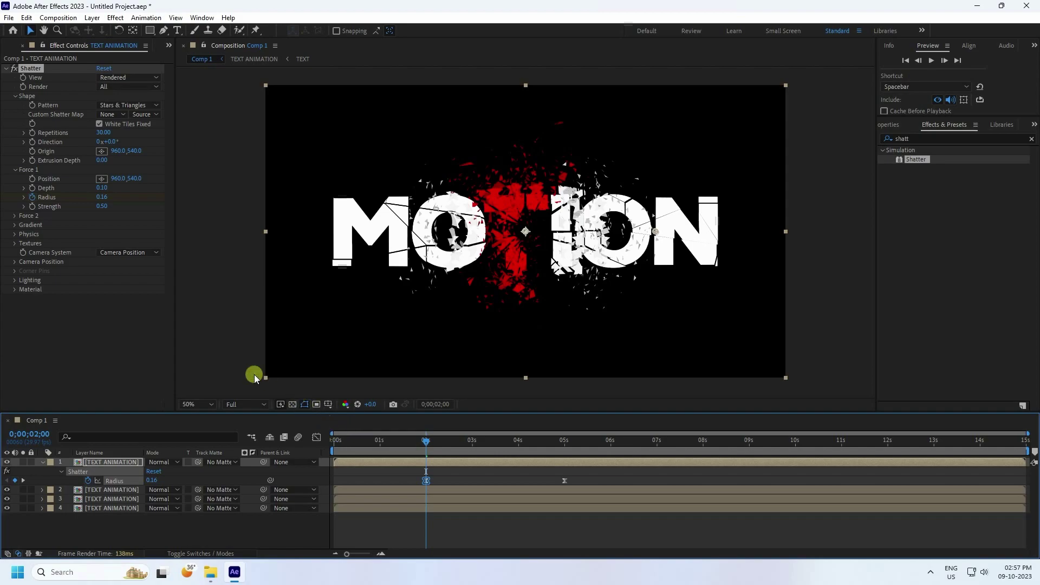
Step: Set Physics Rotation Speed to 0.30 and begin editing Mass Variance
click(15, 241)
click(104, 243)
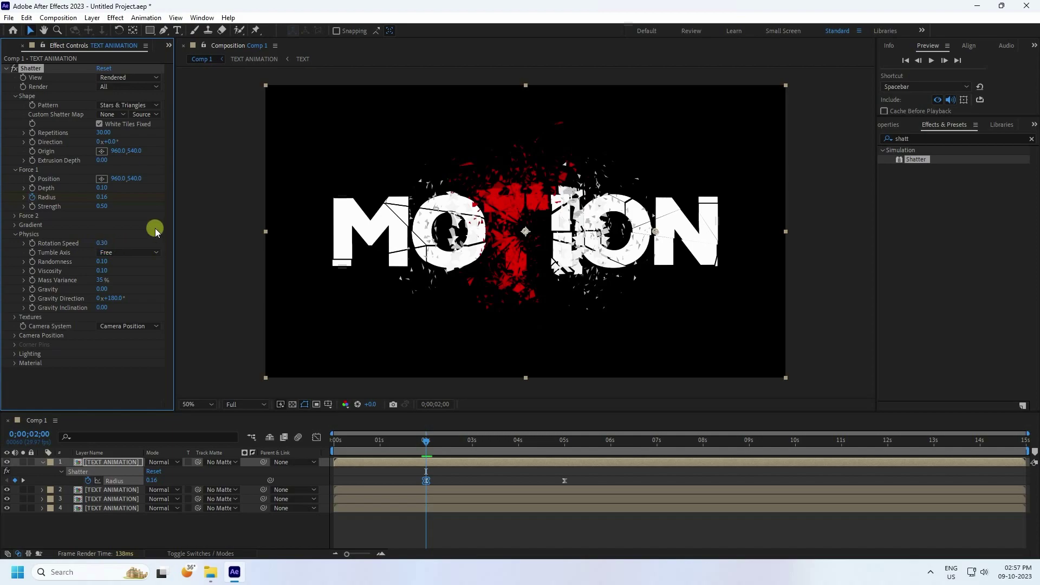
click(101, 280)
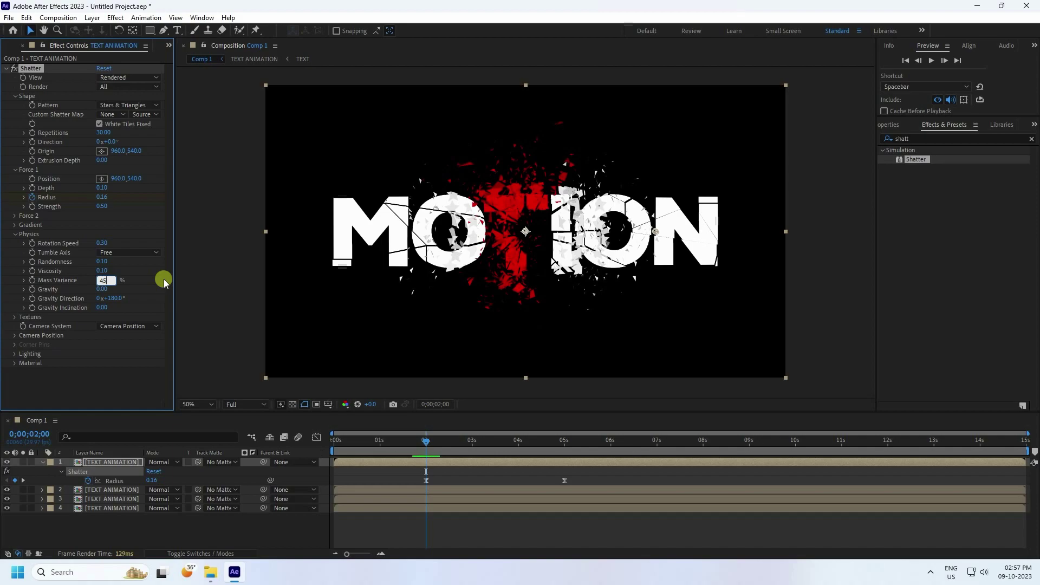
Step: Confirm Mass Variance at 45% and replay the shatter from 0, ending at 1;28
key(Return)
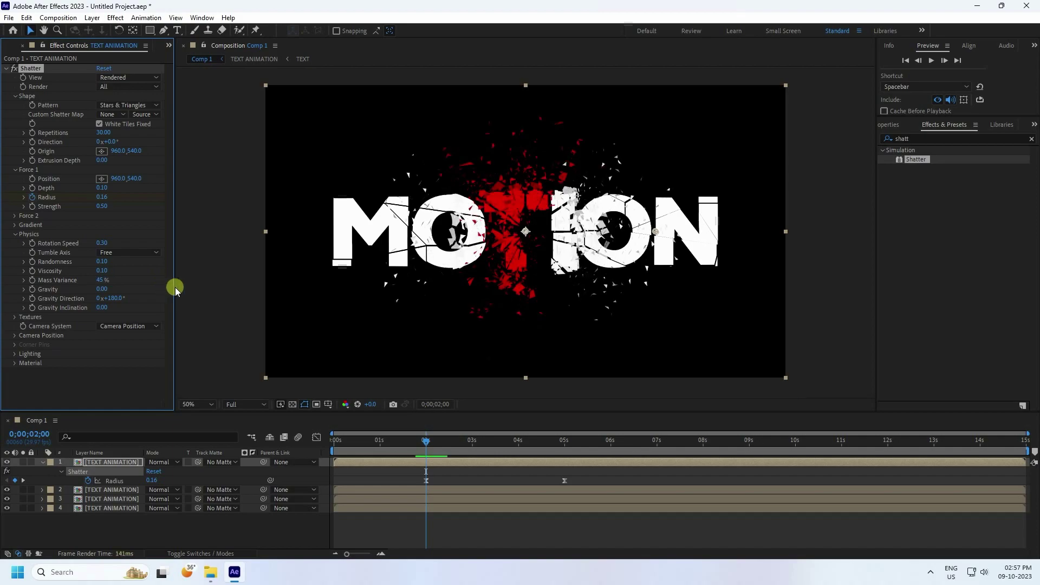
drag(425, 440, 334, 440)
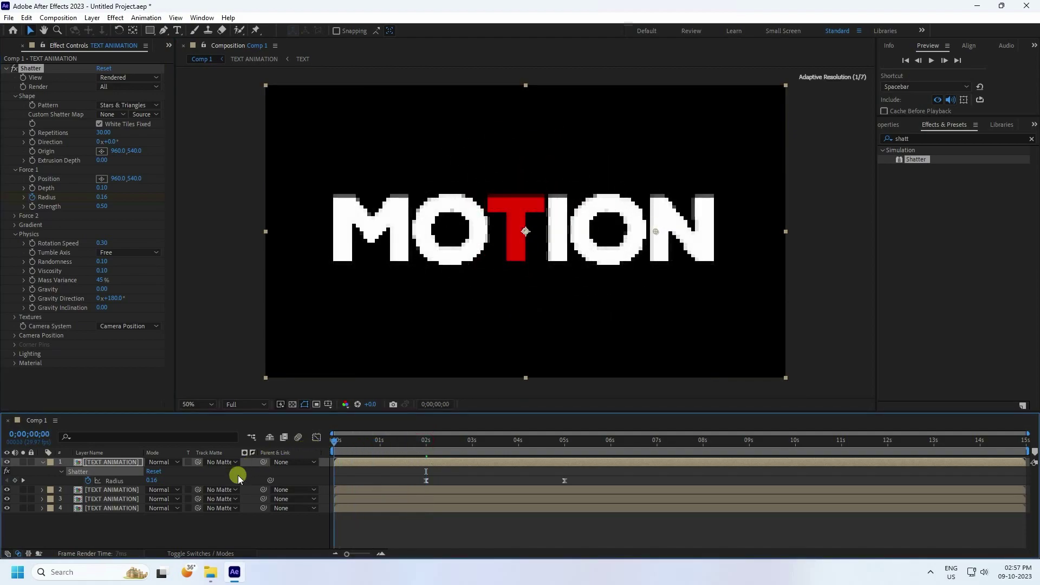
key(space)
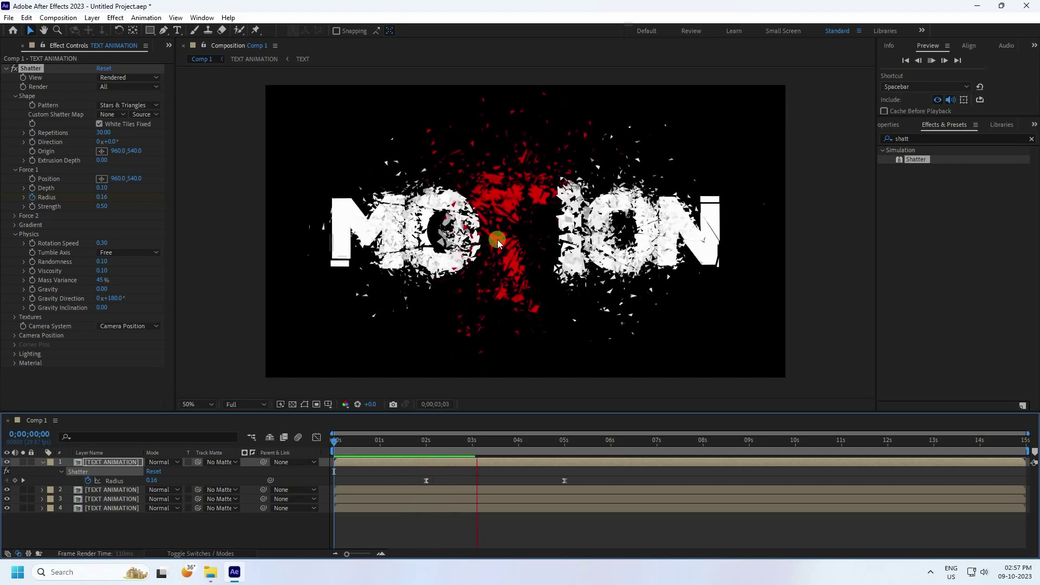
drag(483, 437, 423, 437)
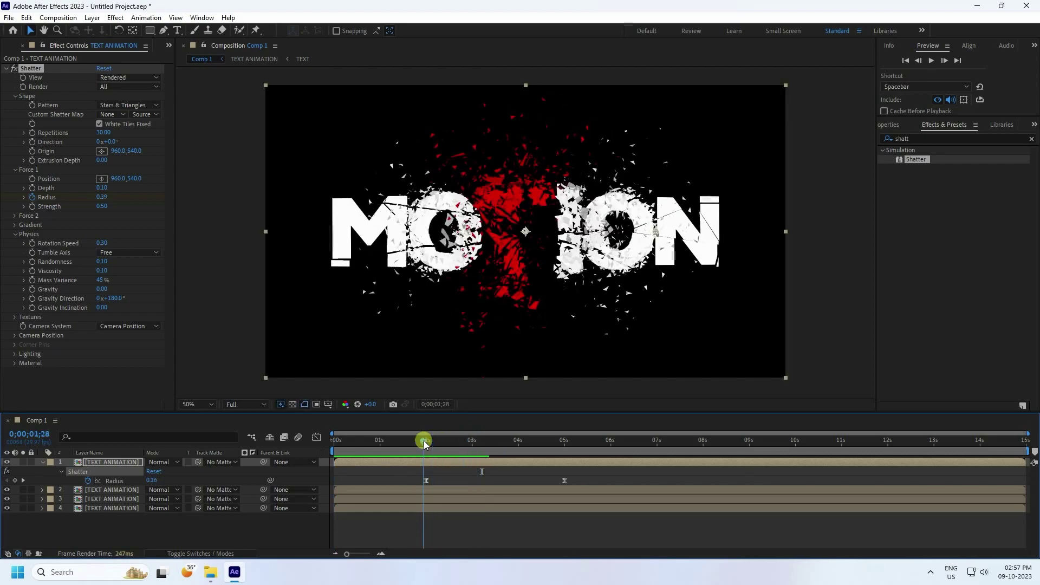
click(93, 462)
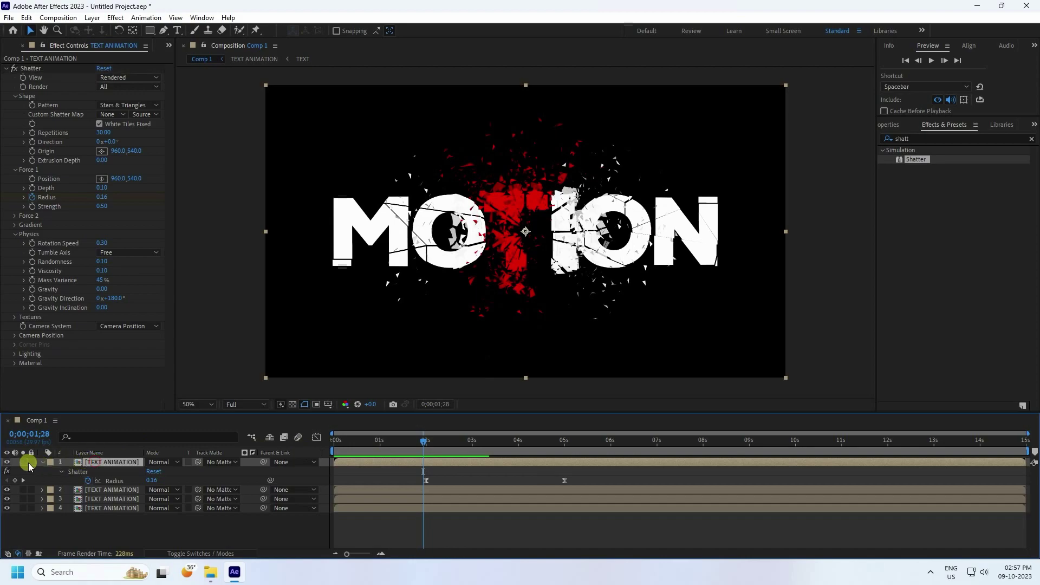
Step: Compare the top layer on and off, then set its 2;00 Radius keyframe to 0.09
click(10, 462)
click(10, 461)
click(11, 461)
click(10, 462)
click(23, 480)
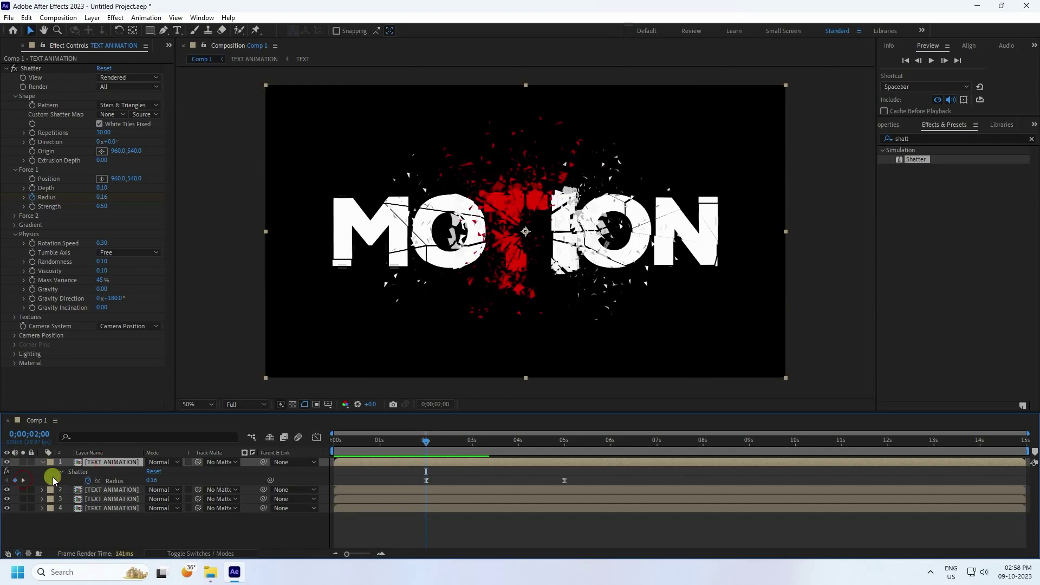
click(153, 480)
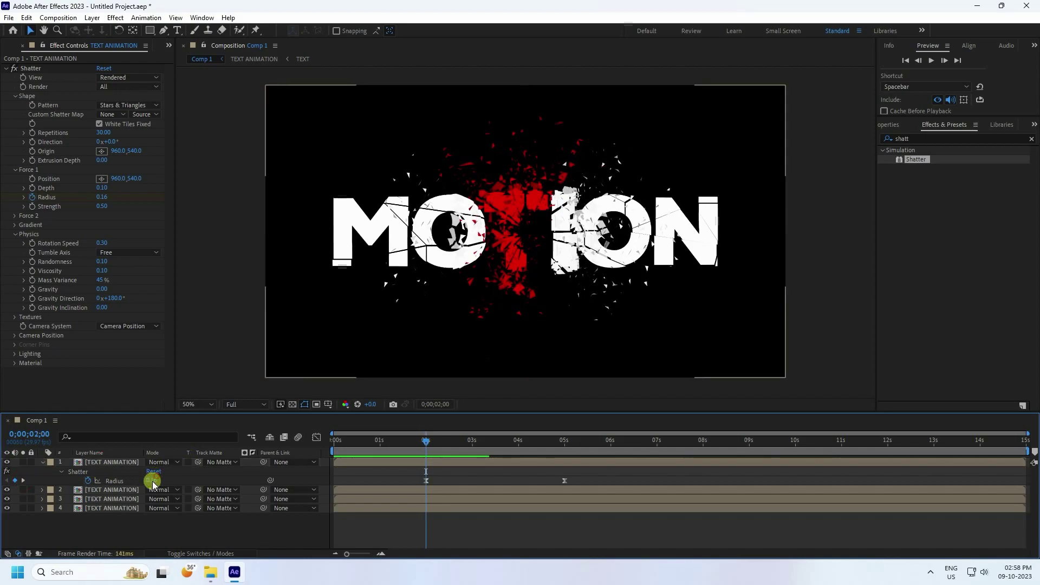
text(0.09)
click(190, 465)
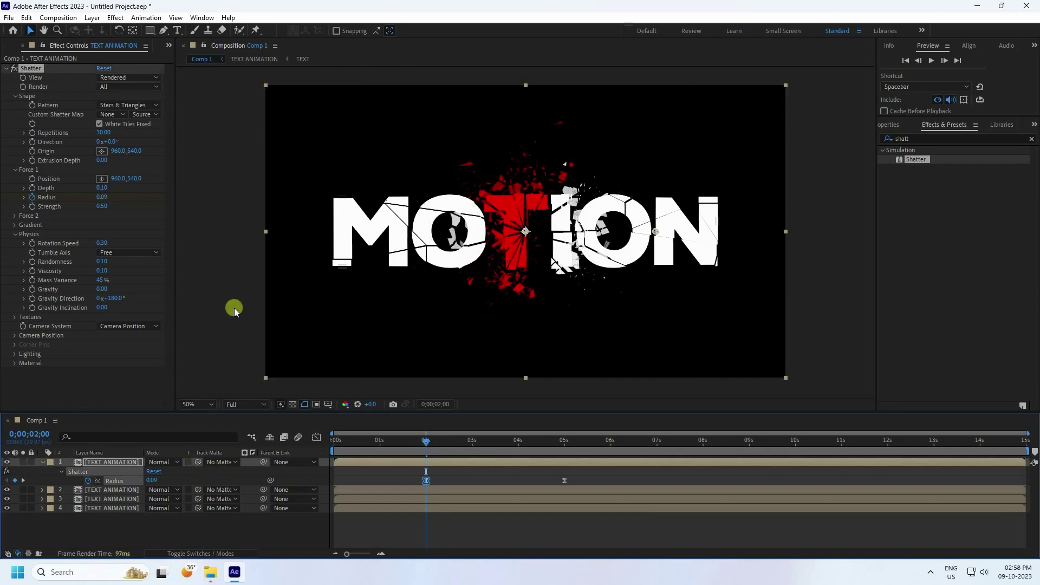
Step: Set Force 1 Strength to 0.40 and replay the shatter from the first frame
click(101, 206)
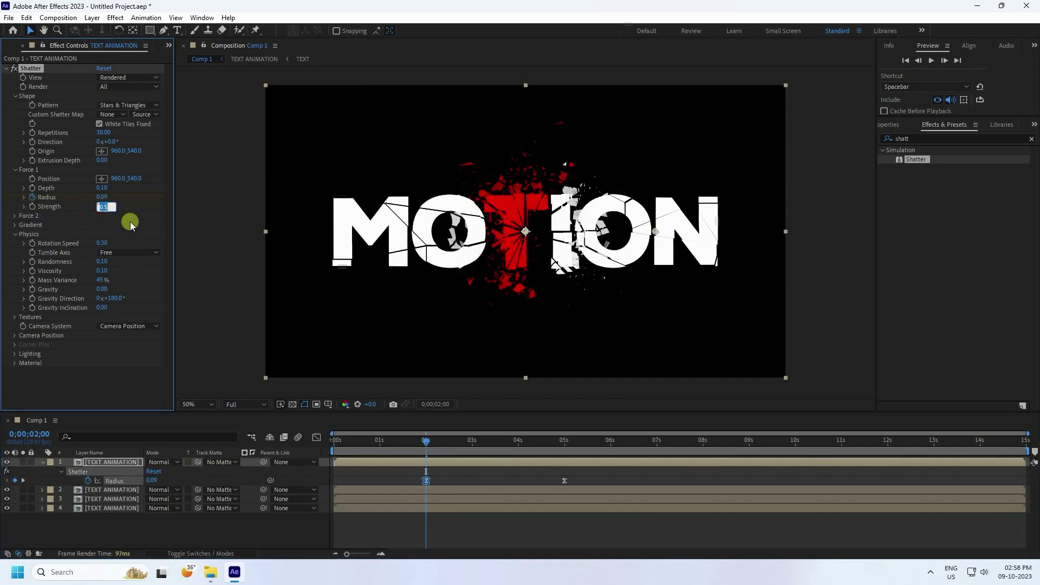
text(0.4)
click(130, 224)
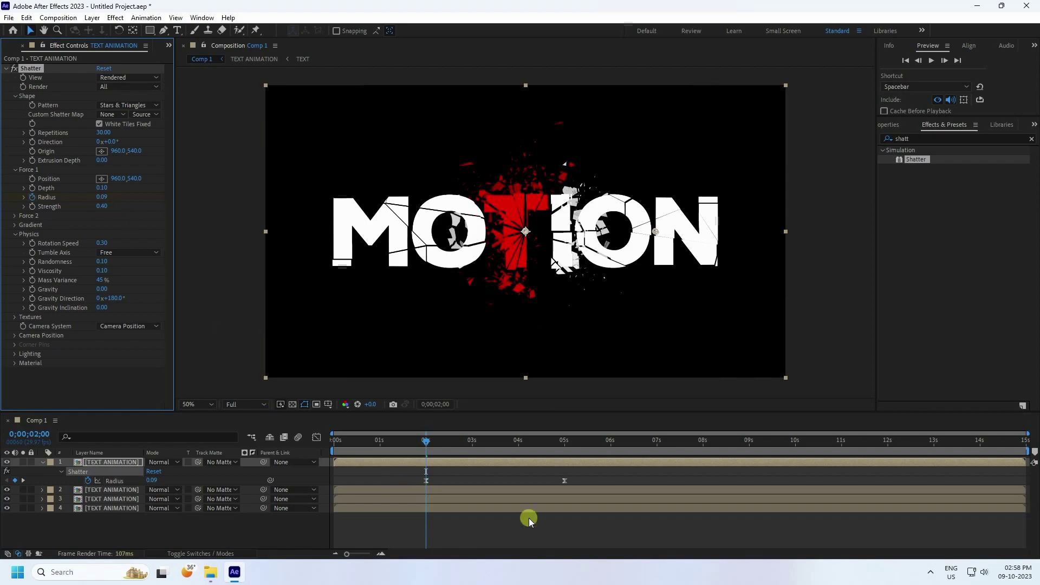
drag(424, 439, 249, 456)
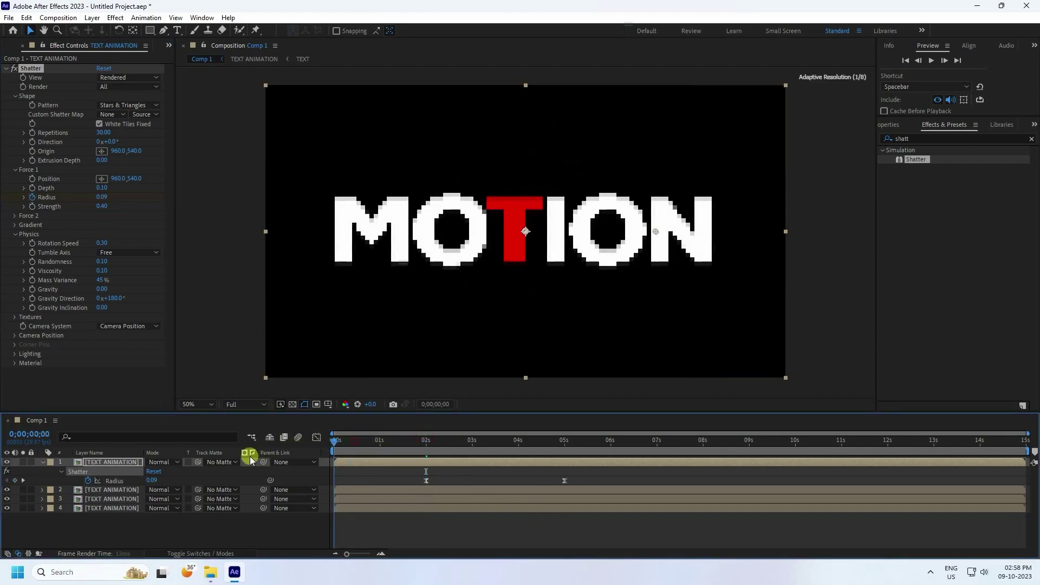
click(932, 60)
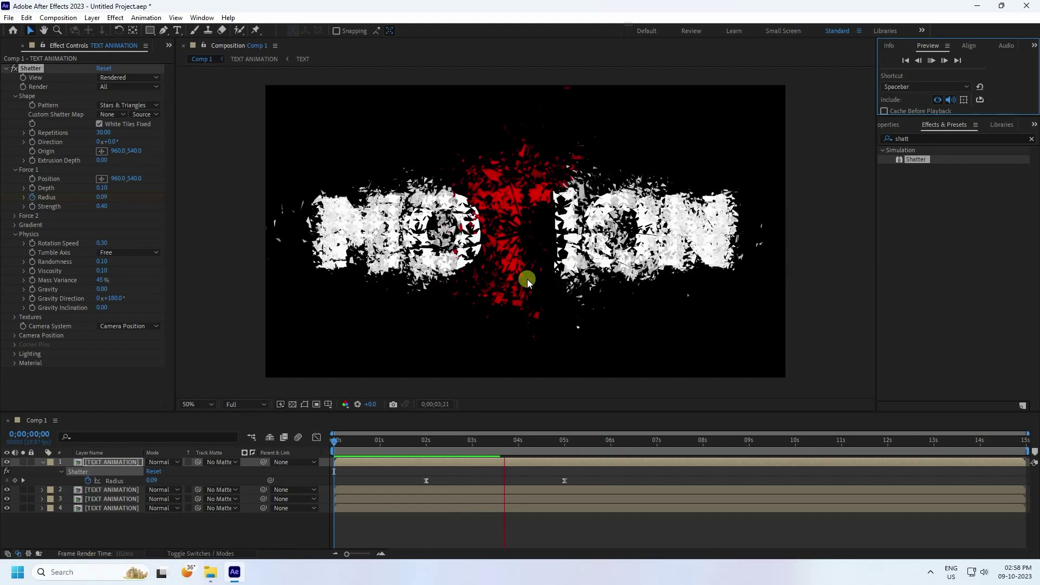
Step: Replay the shatter stopping at 3;28, then collapse layer 1 and show layer 4's Shatter settings
click(505, 442)
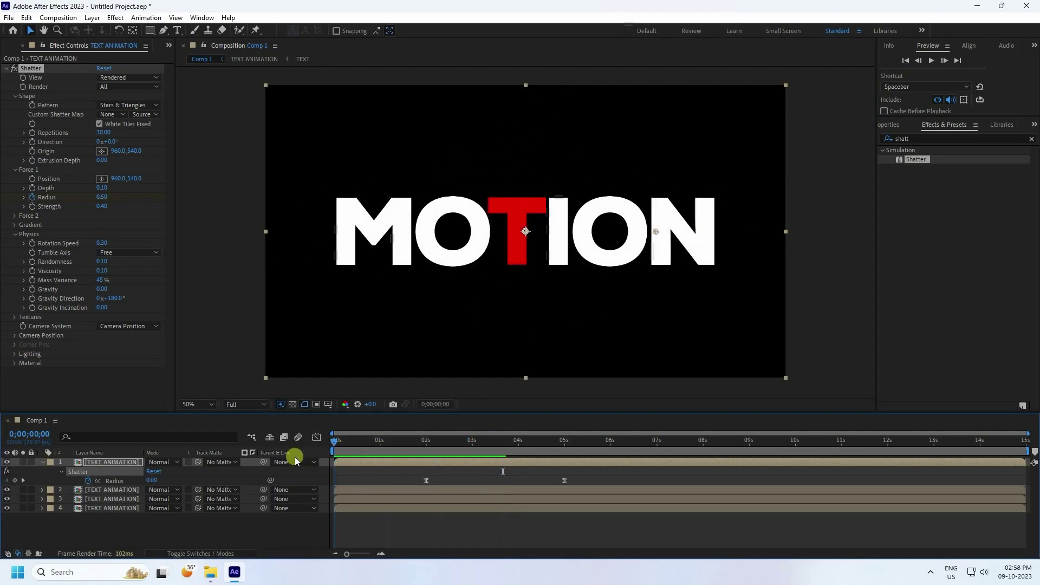
key(space)
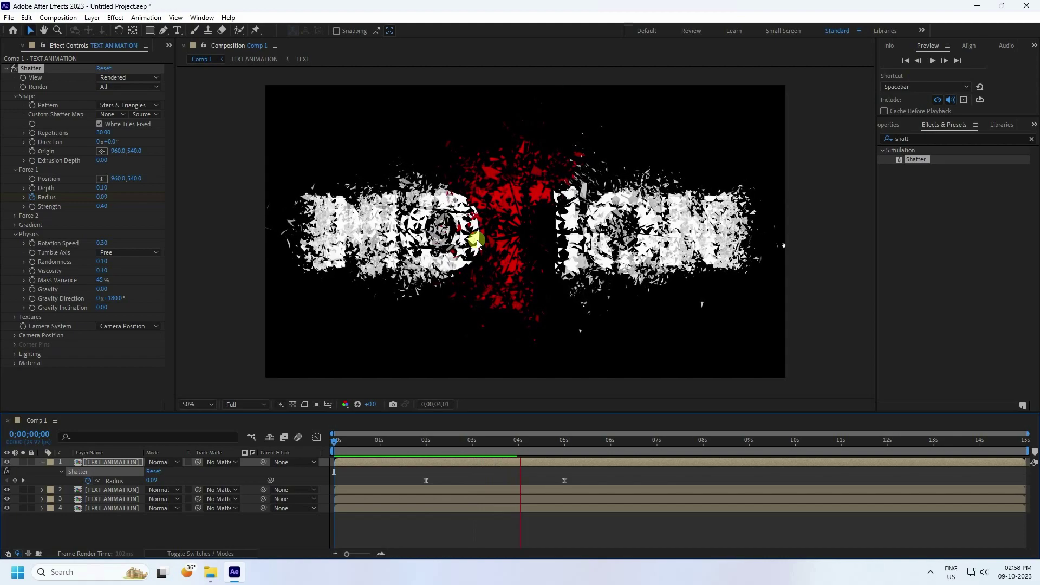
click(476, 305)
click(515, 440)
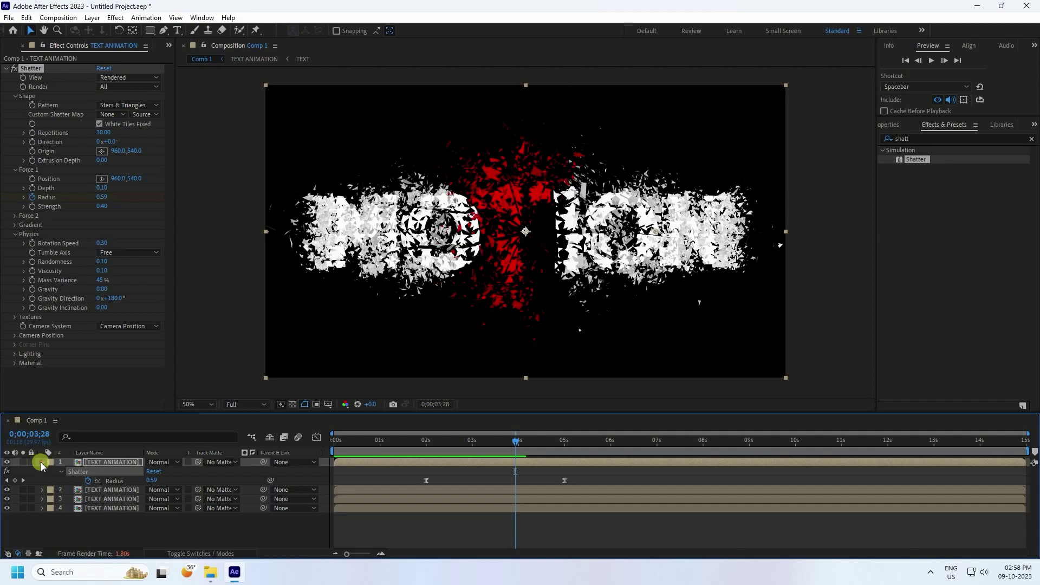
click(41, 462)
click(90, 491)
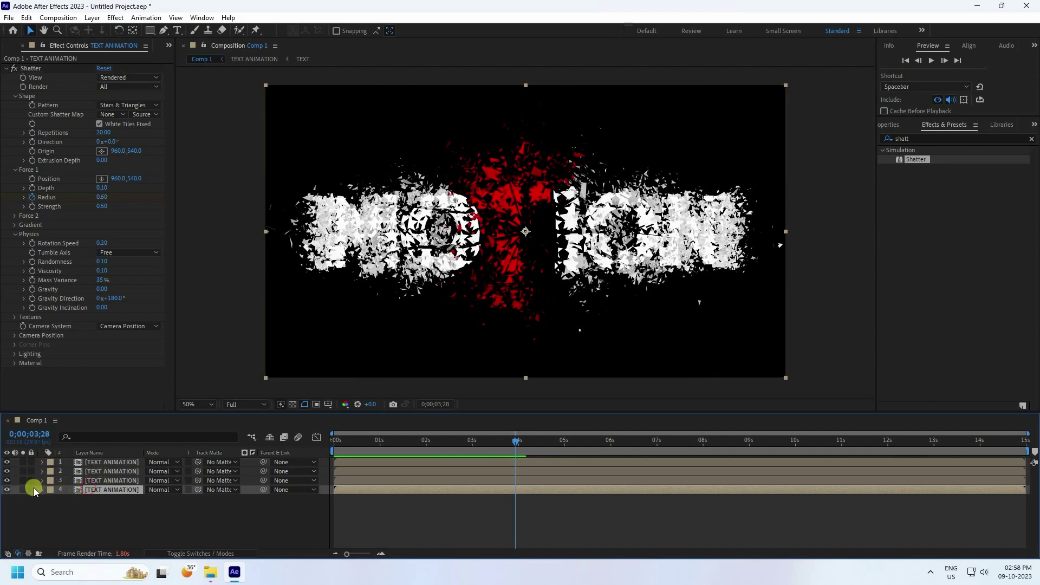
Step: Compare layer 4 on and off and change its Material Diffuse Reflection value
click(7, 490)
click(6, 490)
click(7, 490)
click(6, 490)
click(111, 491)
click(31, 386)
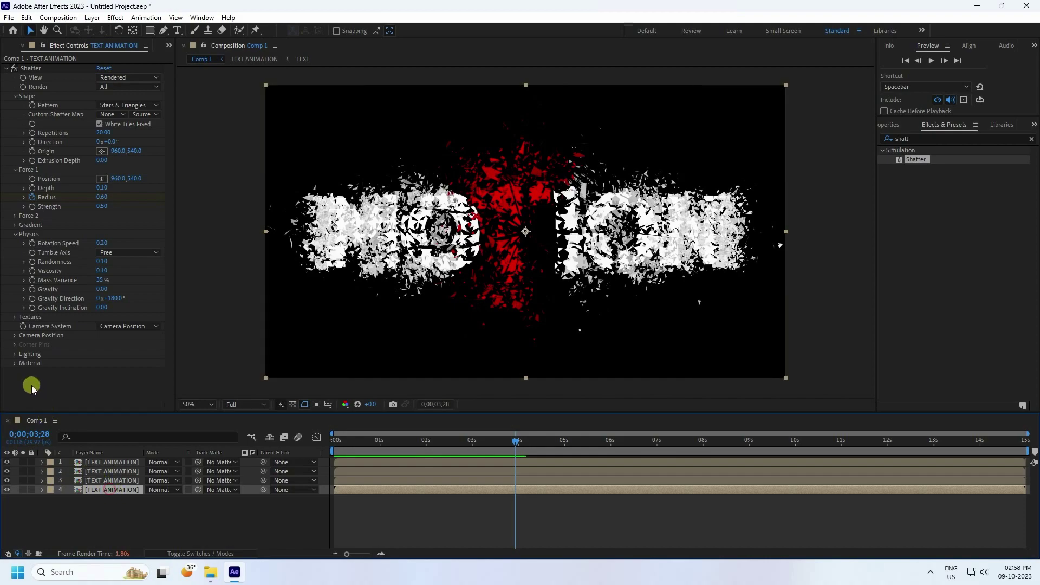
click(14, 363)
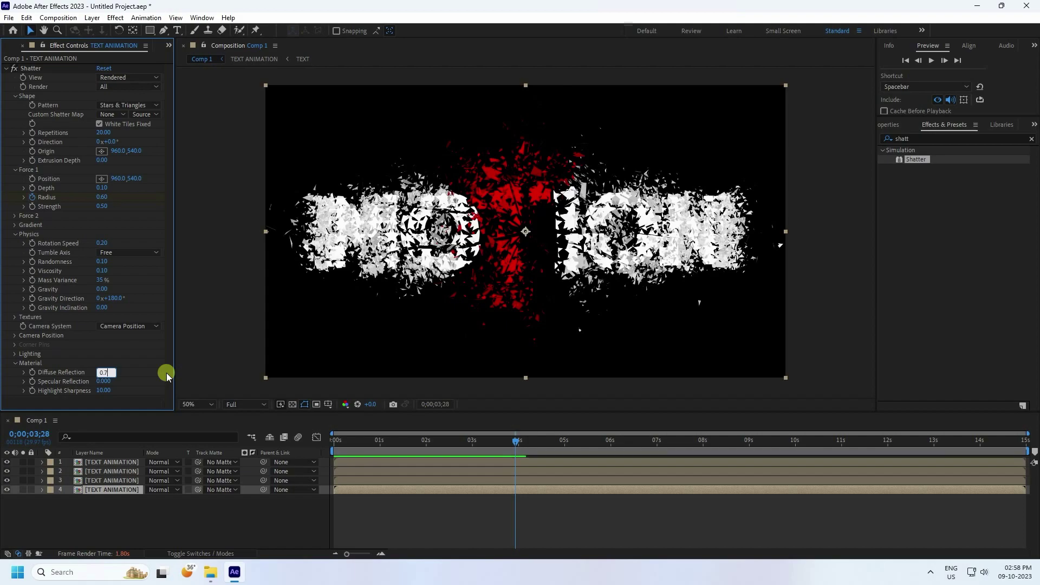
key(Return)
Step: Set the second layer's Material Diffuse Reflection to 1.00 and rewind to the start
click(107, 470)
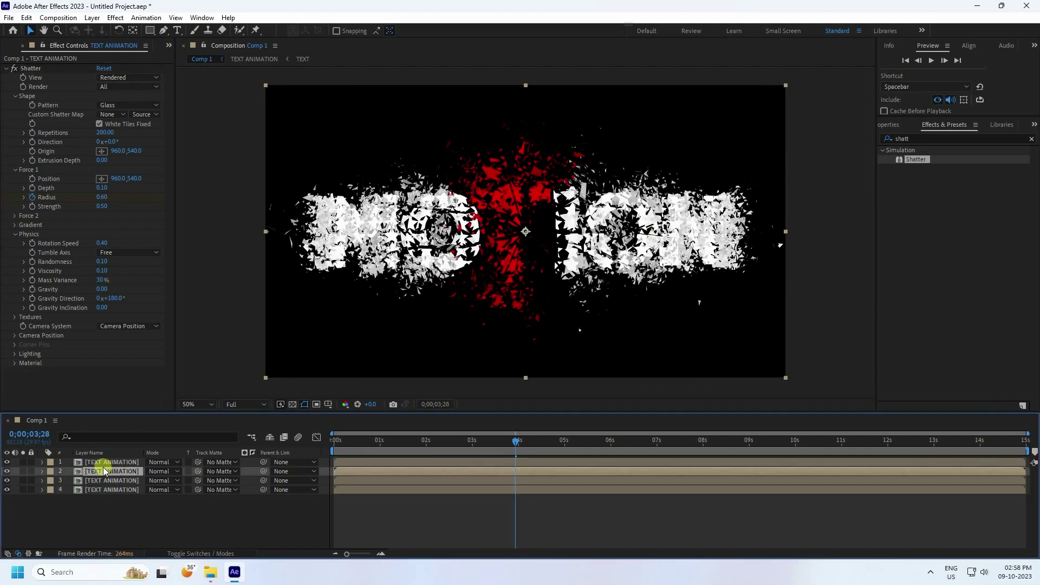
click(22, 367)
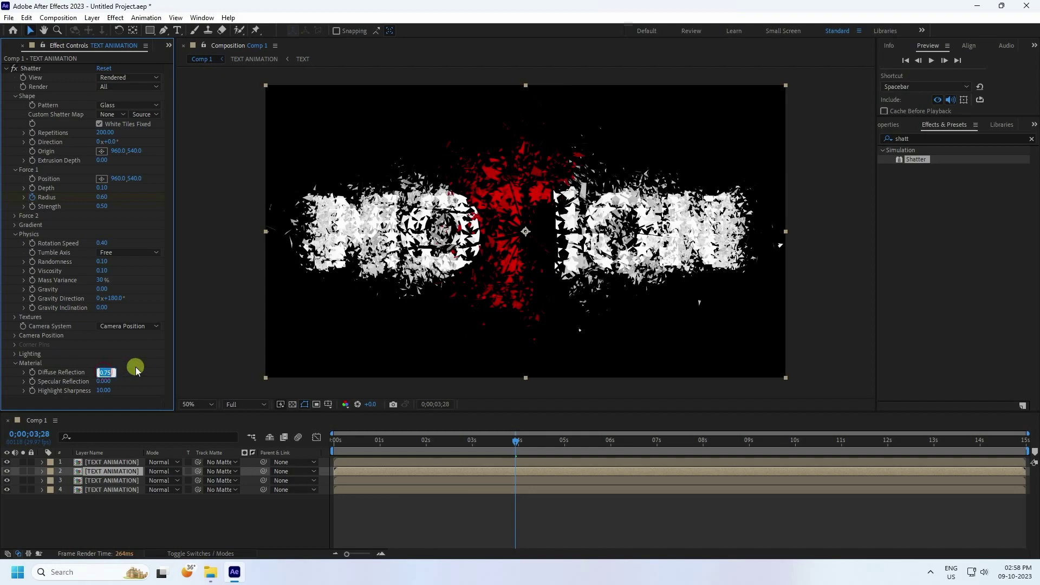
text(1)
key(Return)
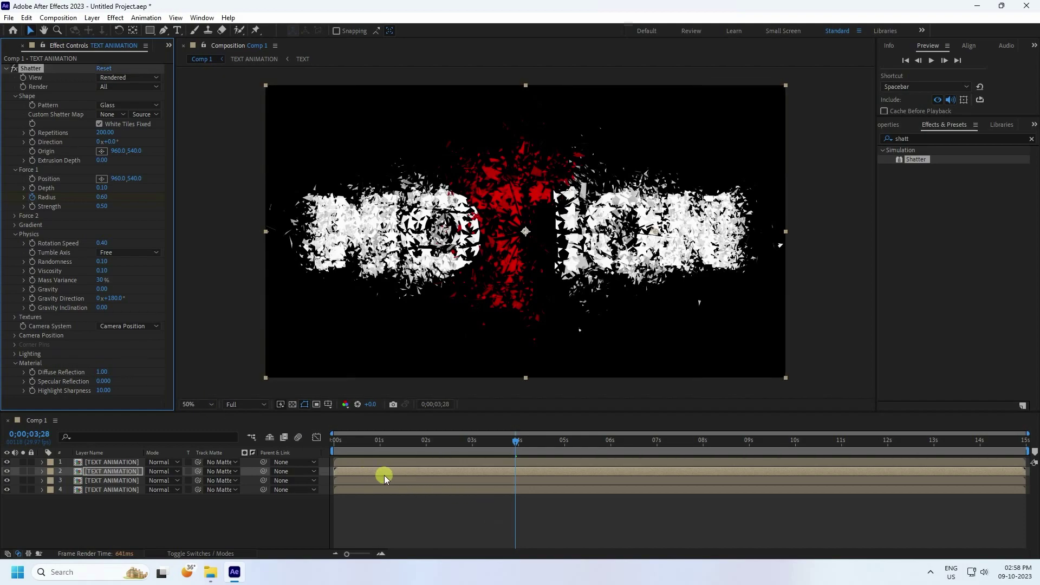
drag(371, 441, 232, 538)
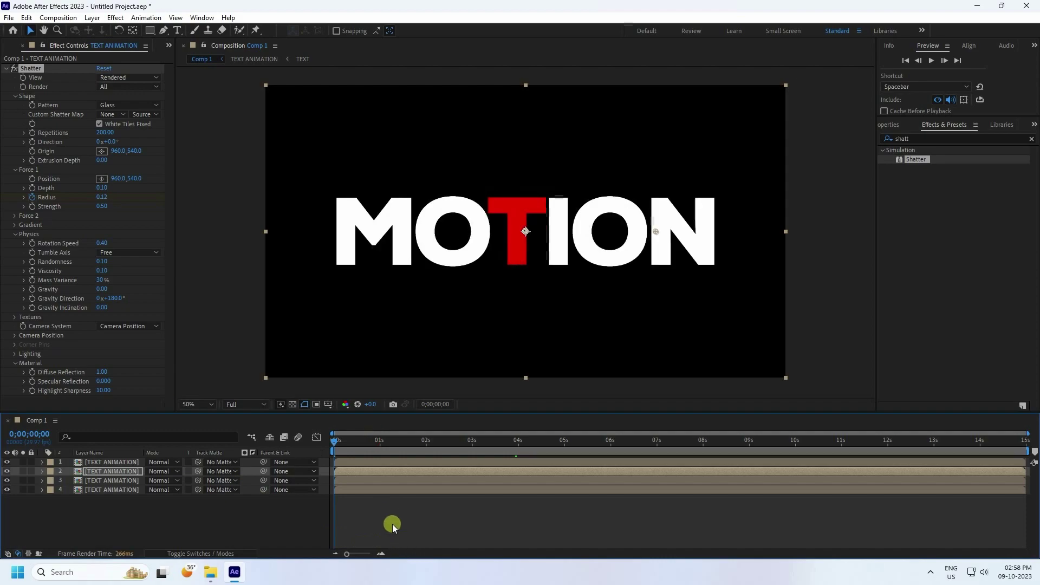
Step: Play the updated shatter preview, scrub back toward the start, and select the top layer's Shatter settings
key(space)
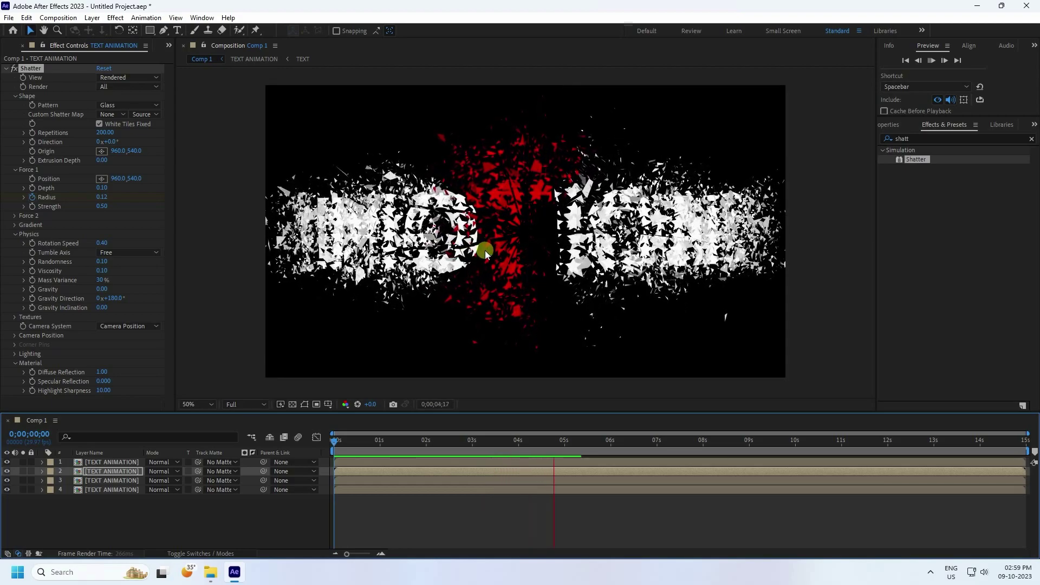
click(607, 440)
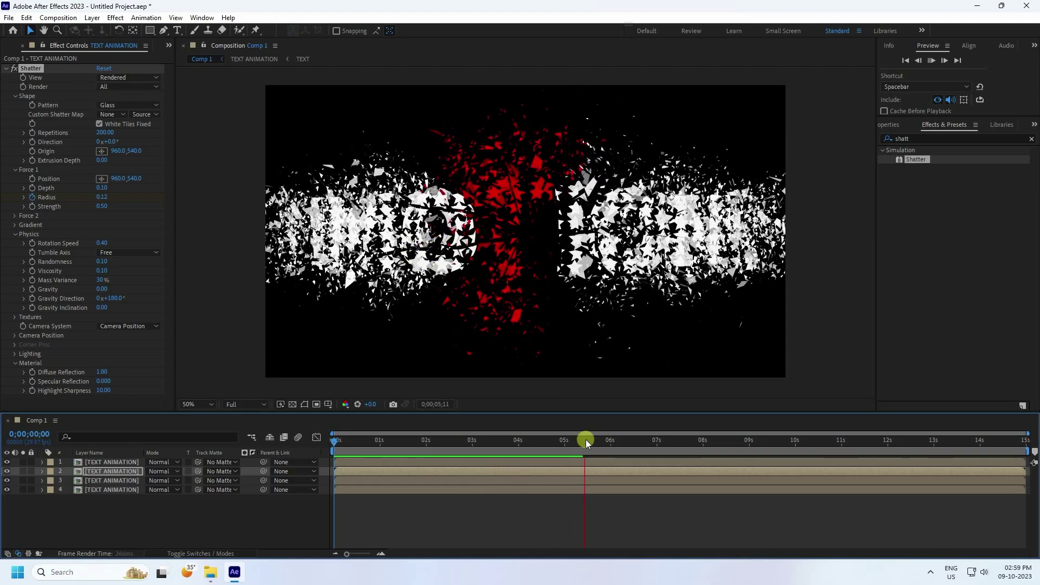
drag(586, 440, 335, 443)
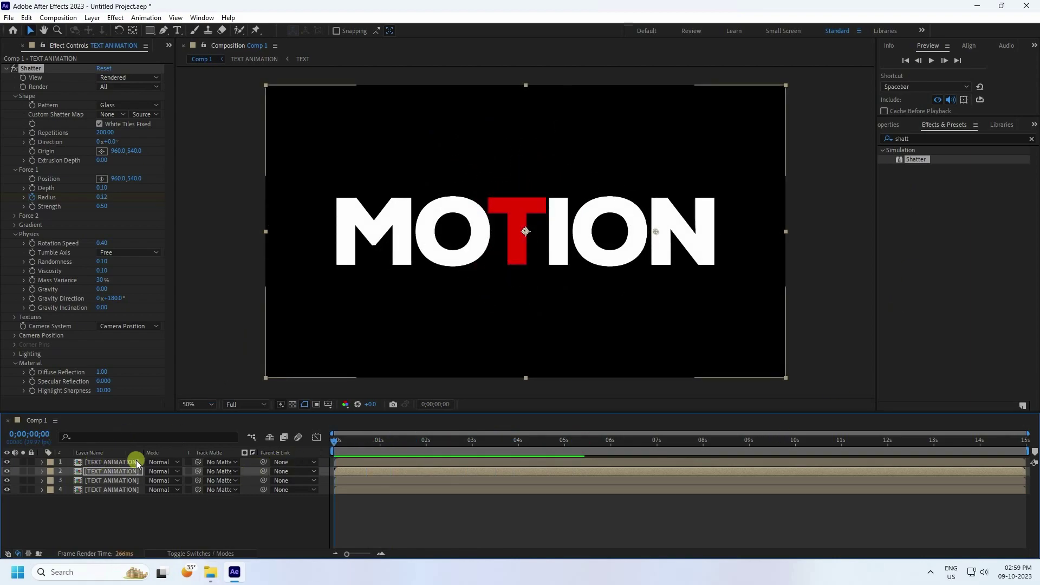
click(116, 462)
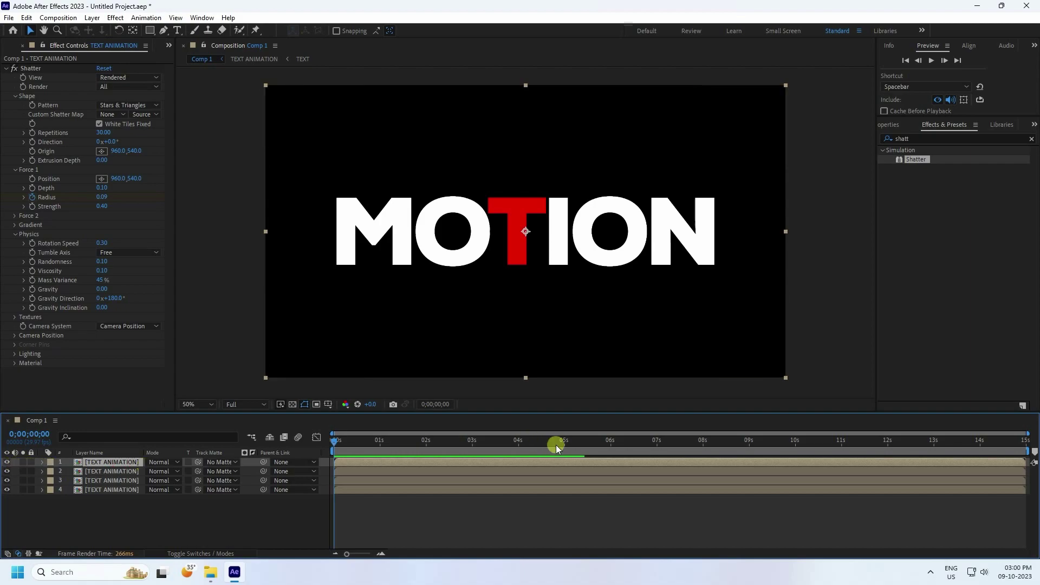
Step: Compare the top layer on and off at 4;25, then lower its Repetitions to 20
click(556, 444)
click(7, 462)
click(7, 462)
click(6, 462)
click(6, 462)
click(105, 463)
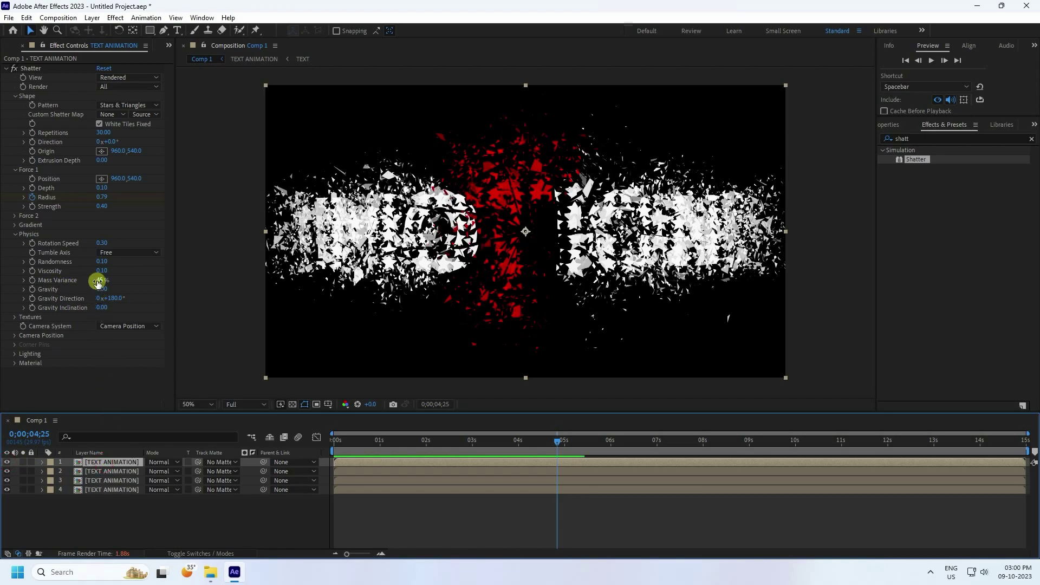
click(101, 208)
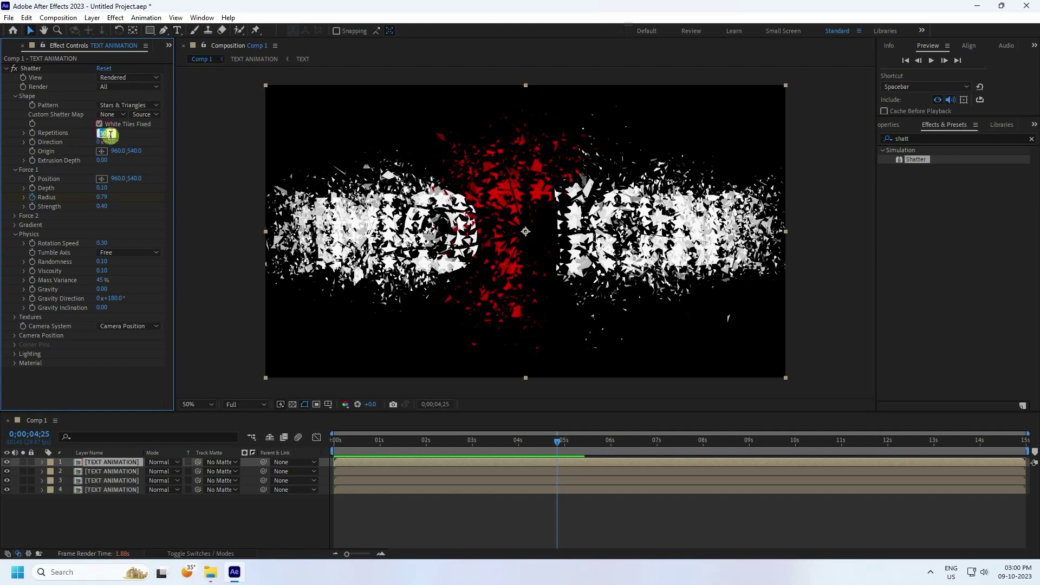
key(Return)
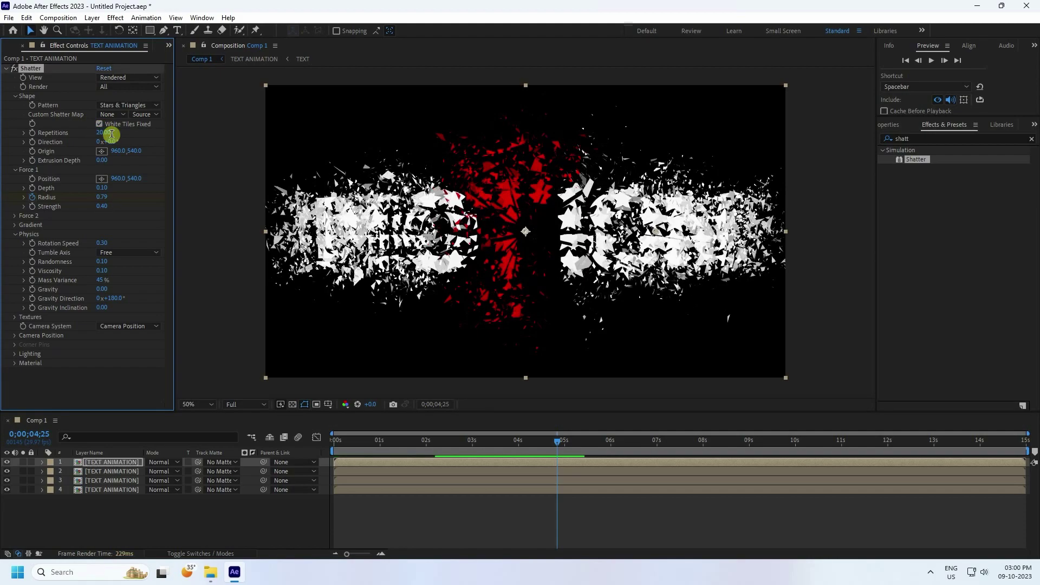
Step: Move to 1;13, fit the composition in the viewer, and enlarge the viewer panel
click(400, 440)
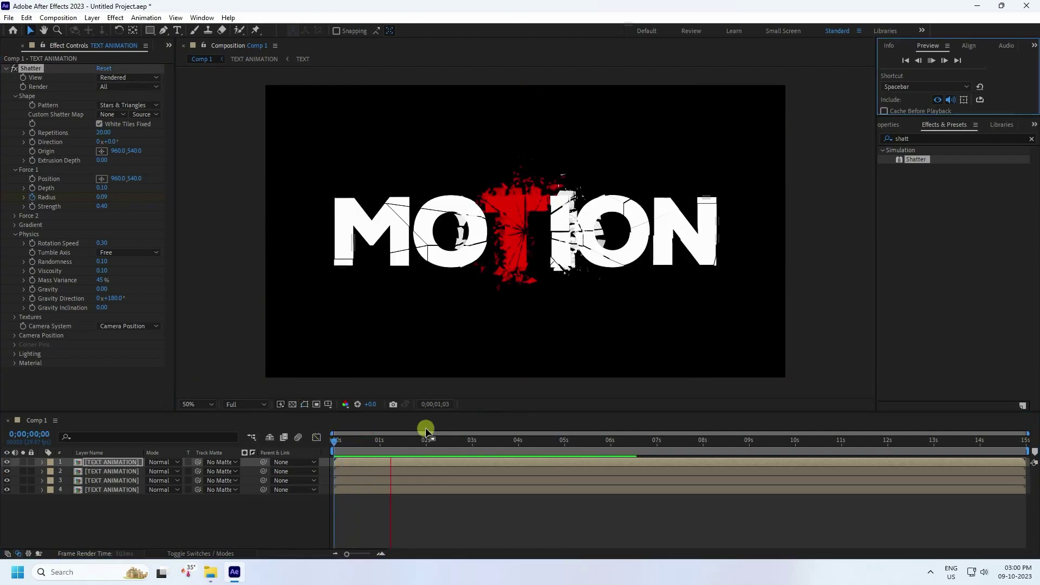
click(204, 404)
click(225, 225)
mouse_move(202, 413)
mouse_down()
mouse_move(199, 467)
mouse_move(202, 457)
mouse_up()
click(377, 525)
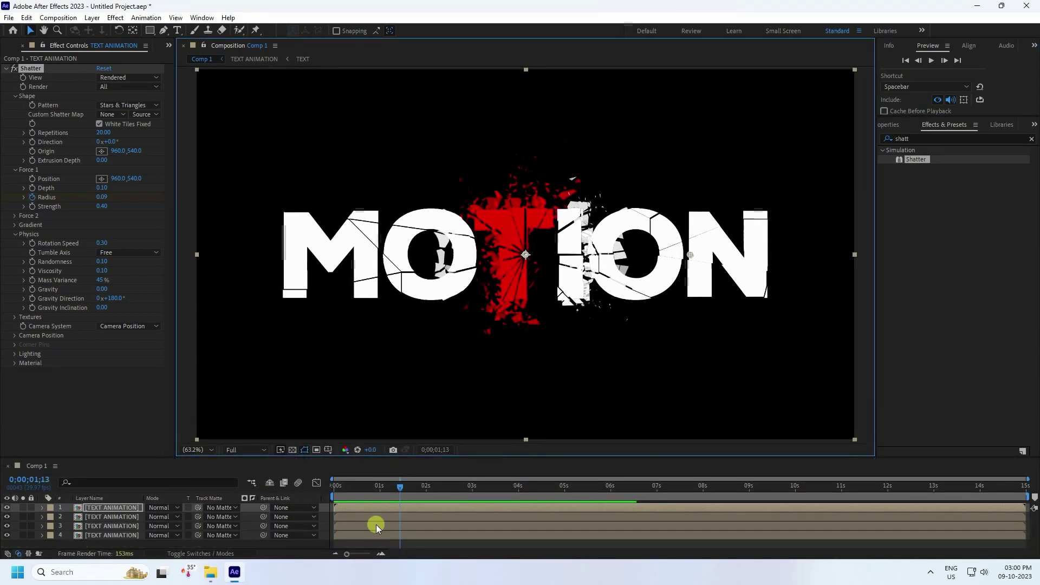
click(399, 488)
key(Home)
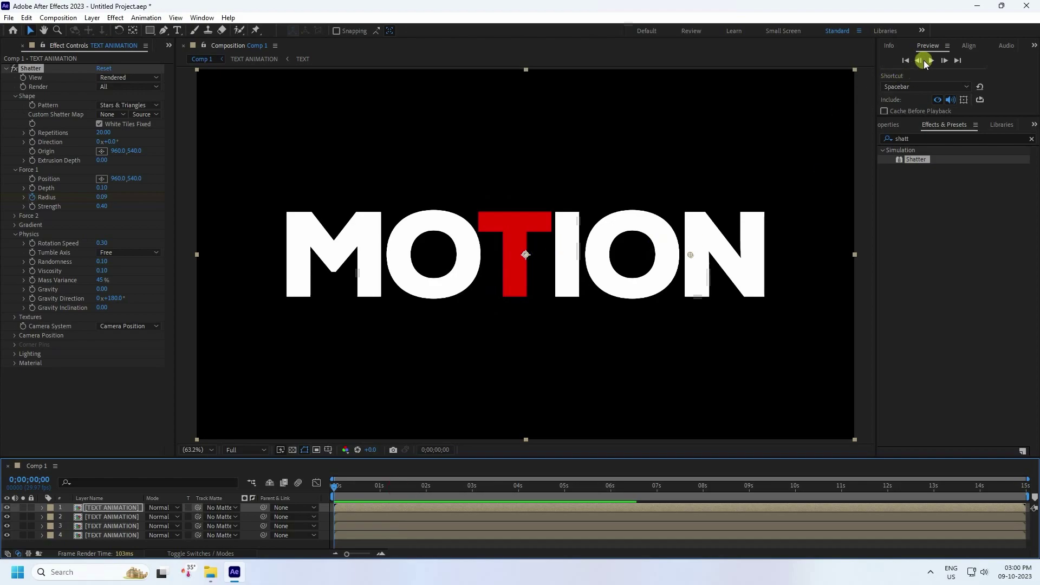
click(929, 60)
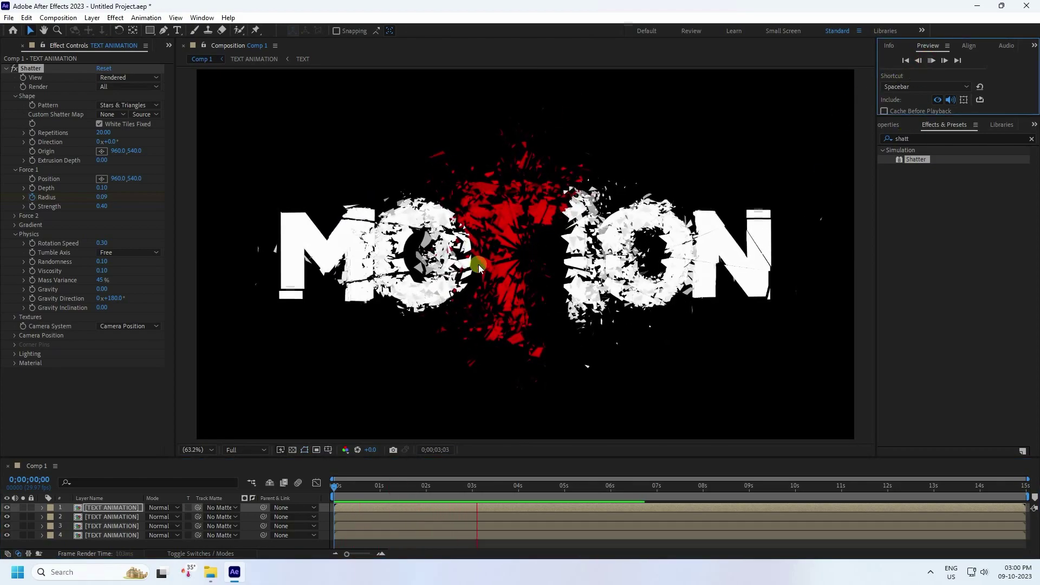
drag(567, 486, 407, 486)
key(Home)
click(929, 61)
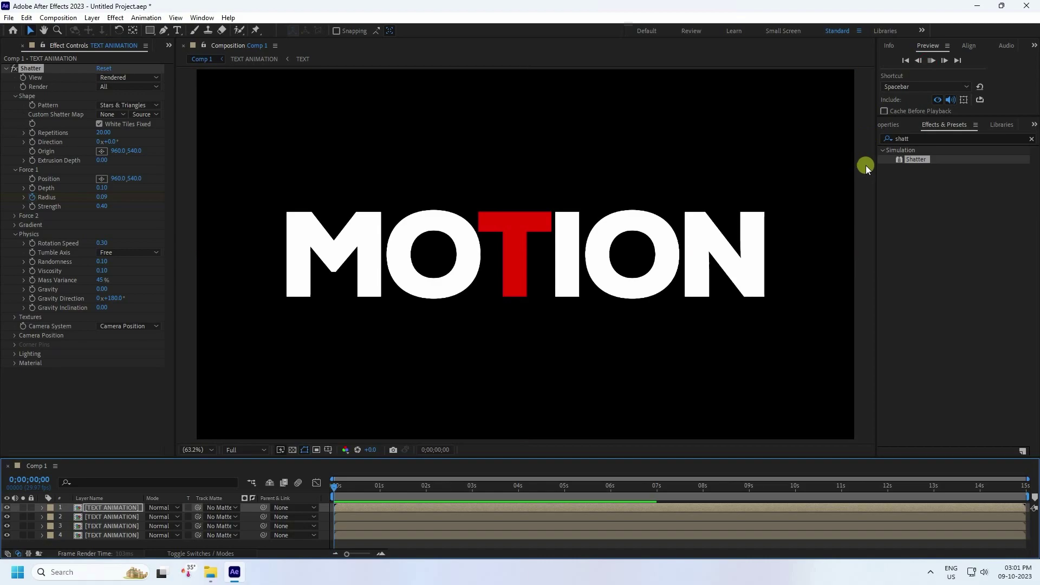